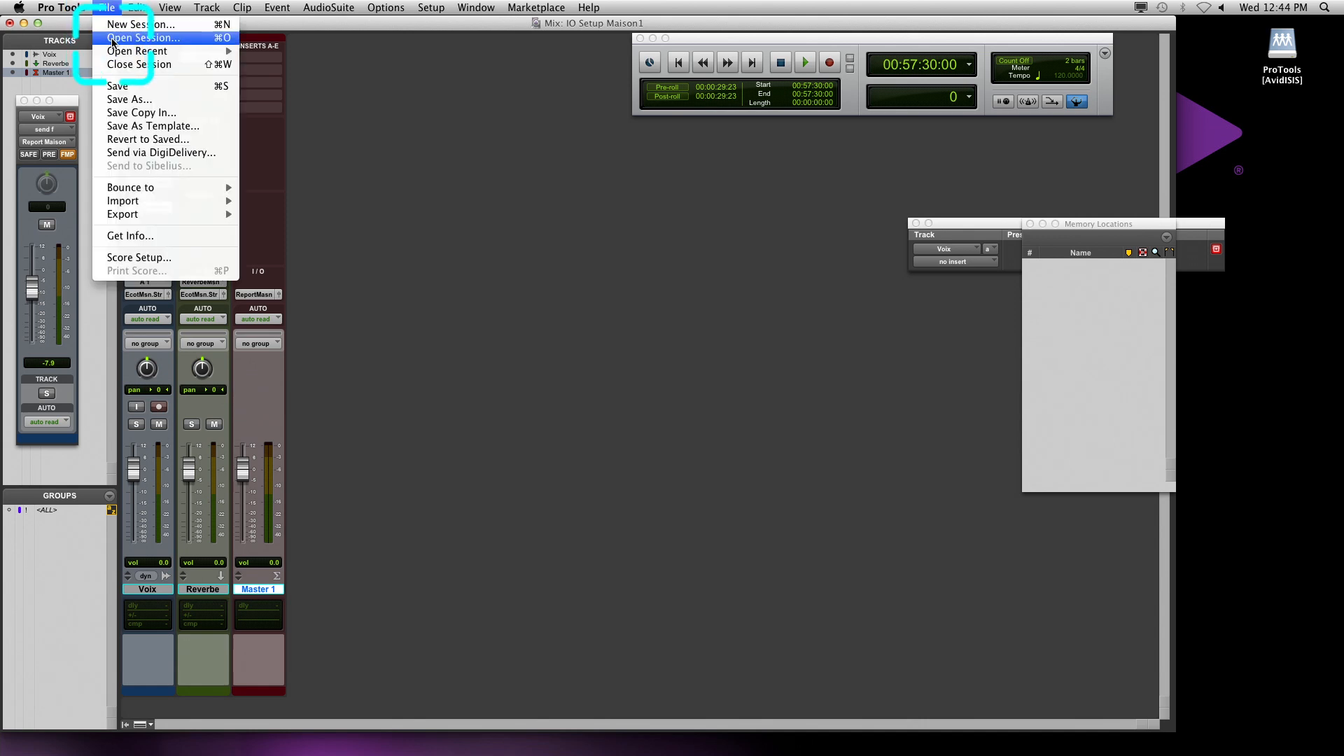
Open the recent session IO Setup Studio2.ptx without saving the changes to IO Setup Maison1
{"action": "mouse_move", "coordinate": [116, 51]}
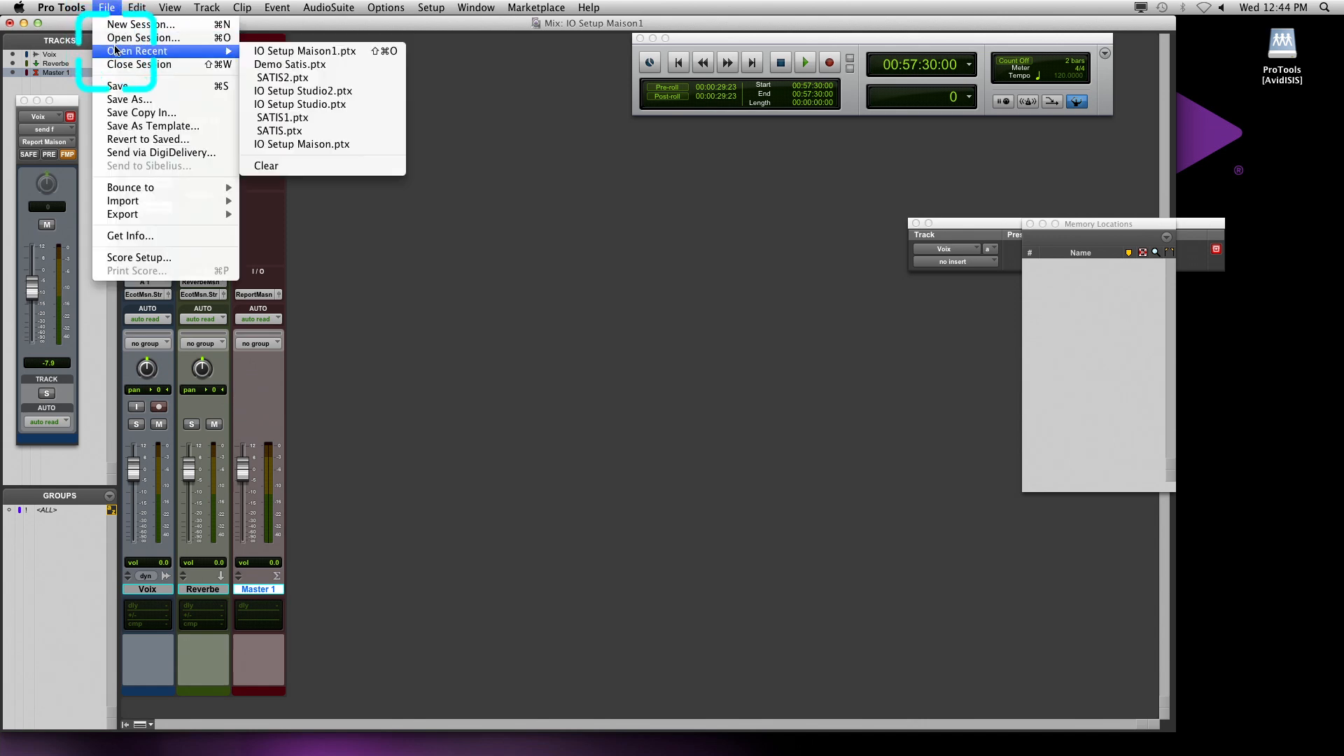
{"action": "left_click", "coordinate": [291, 92]}
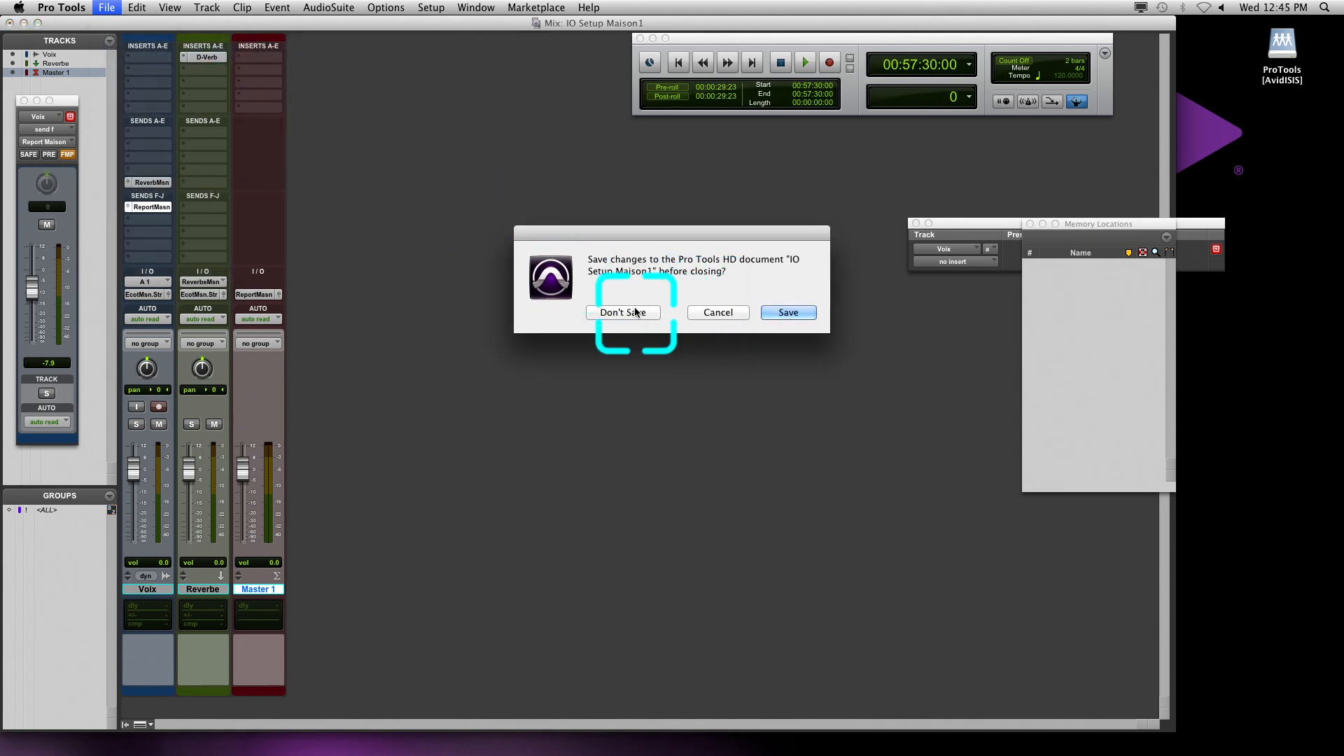
{"action": "left_click", "coordinate": [634, 313]}
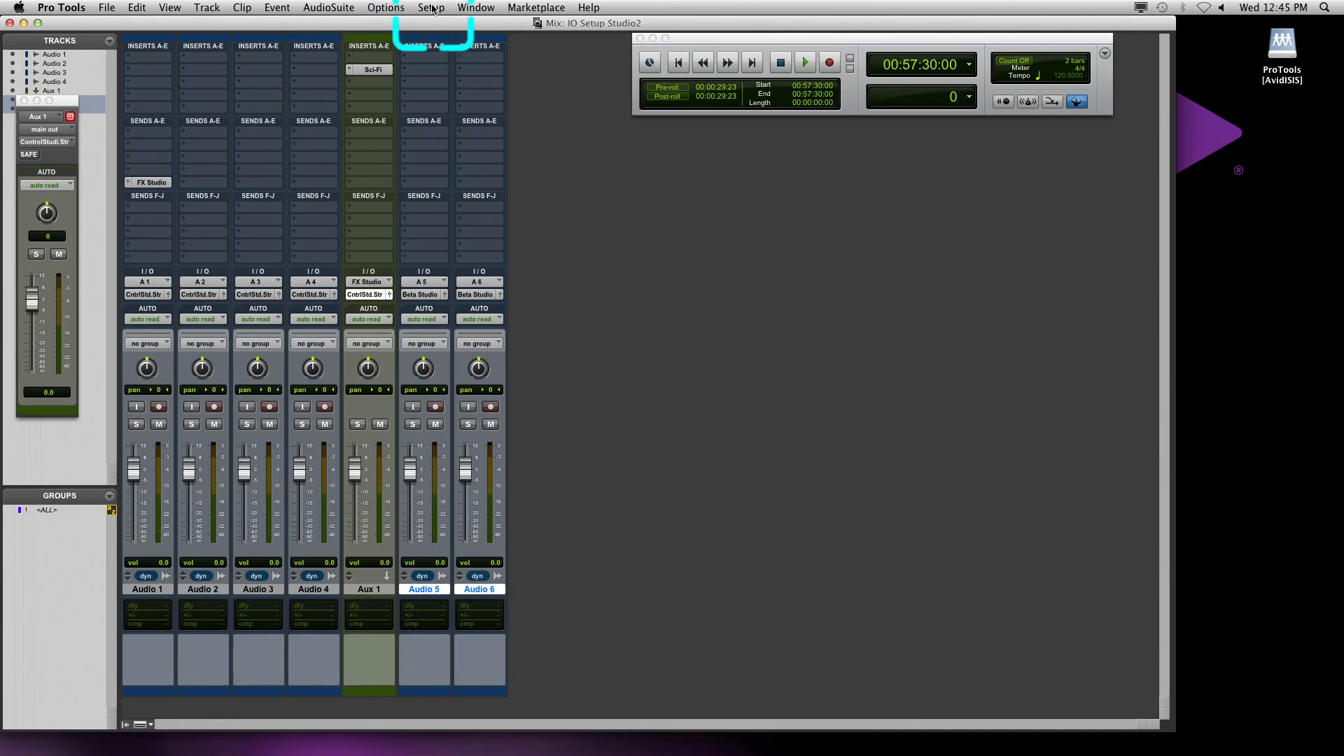
Check the Output and Bus paths in I/O Setup and turn off "Sessions overwrite current I/O Setup when opened"
{"action": "left_click", "coordinate": [431, 8]}
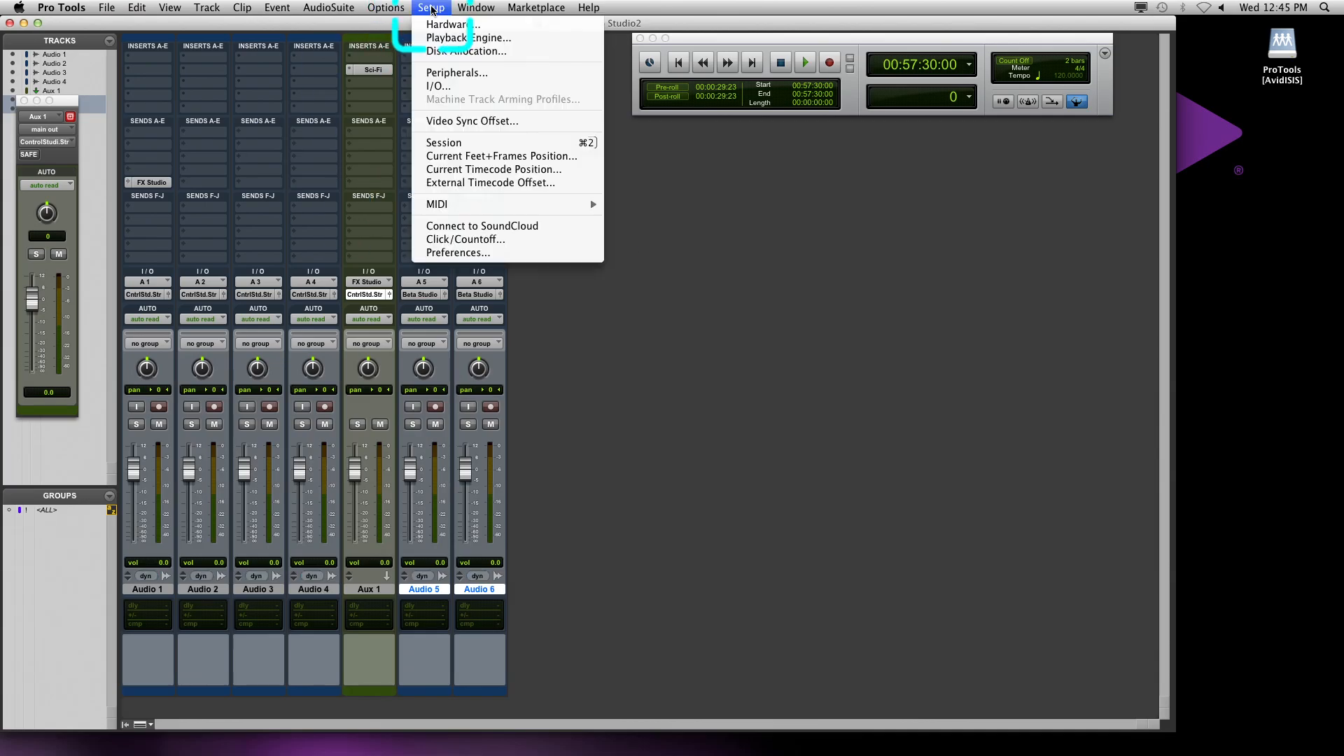
{"action": "left_click", "coordinate": [436, 85]}
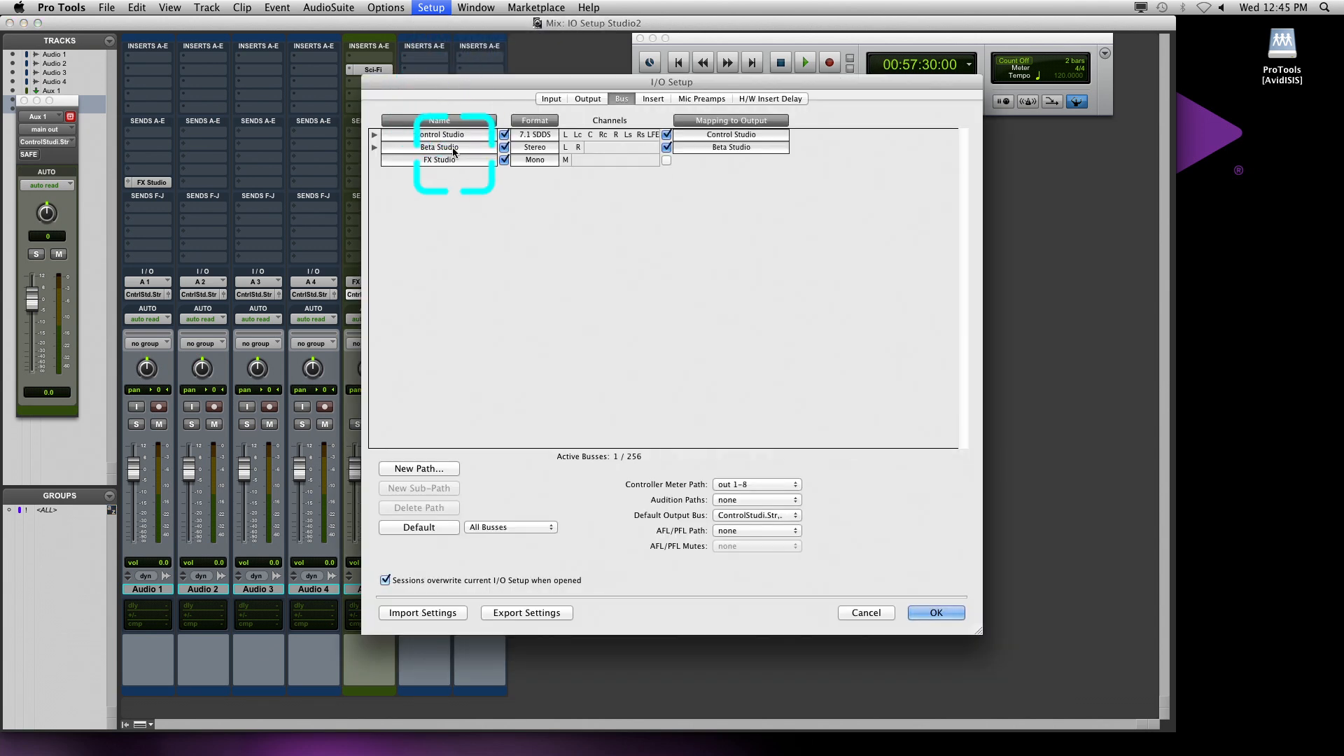
{"action": "left_click", "coordinate": [572, 102]}
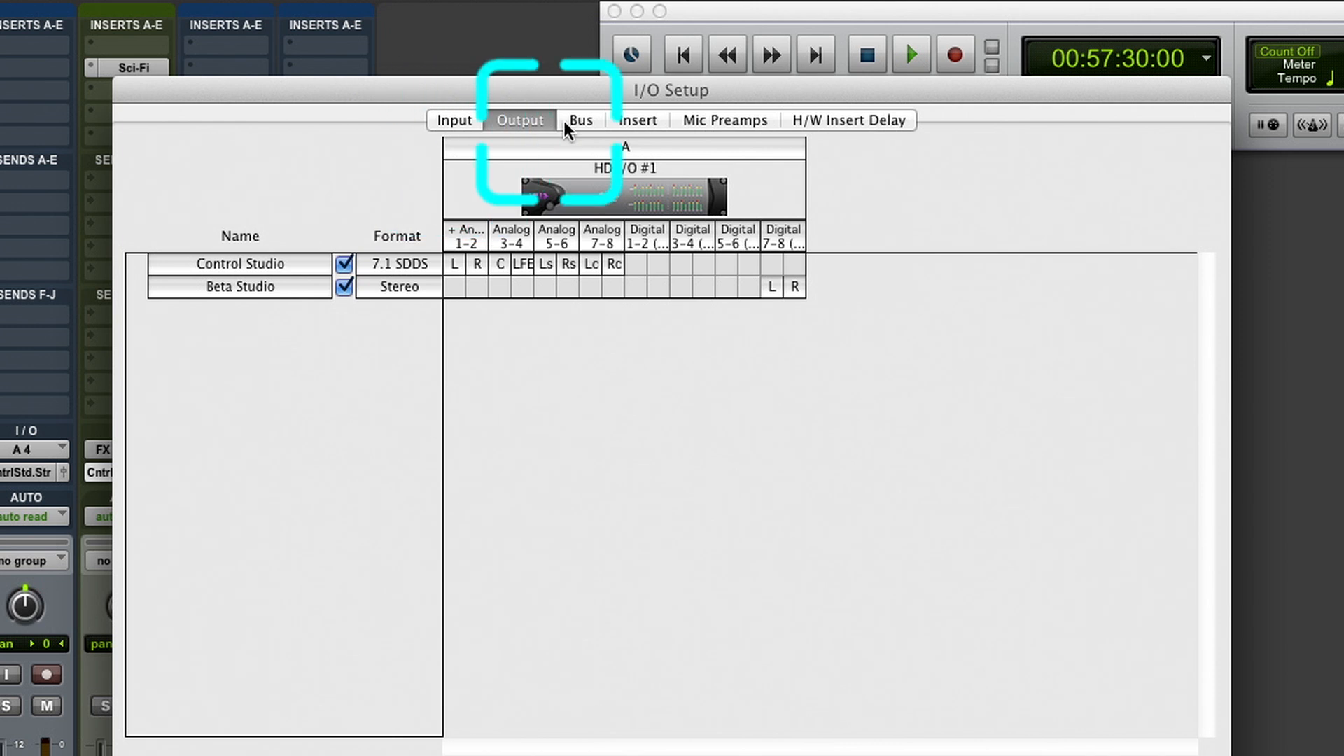
{"action": "left_click", "coordinate": [594, 123]}
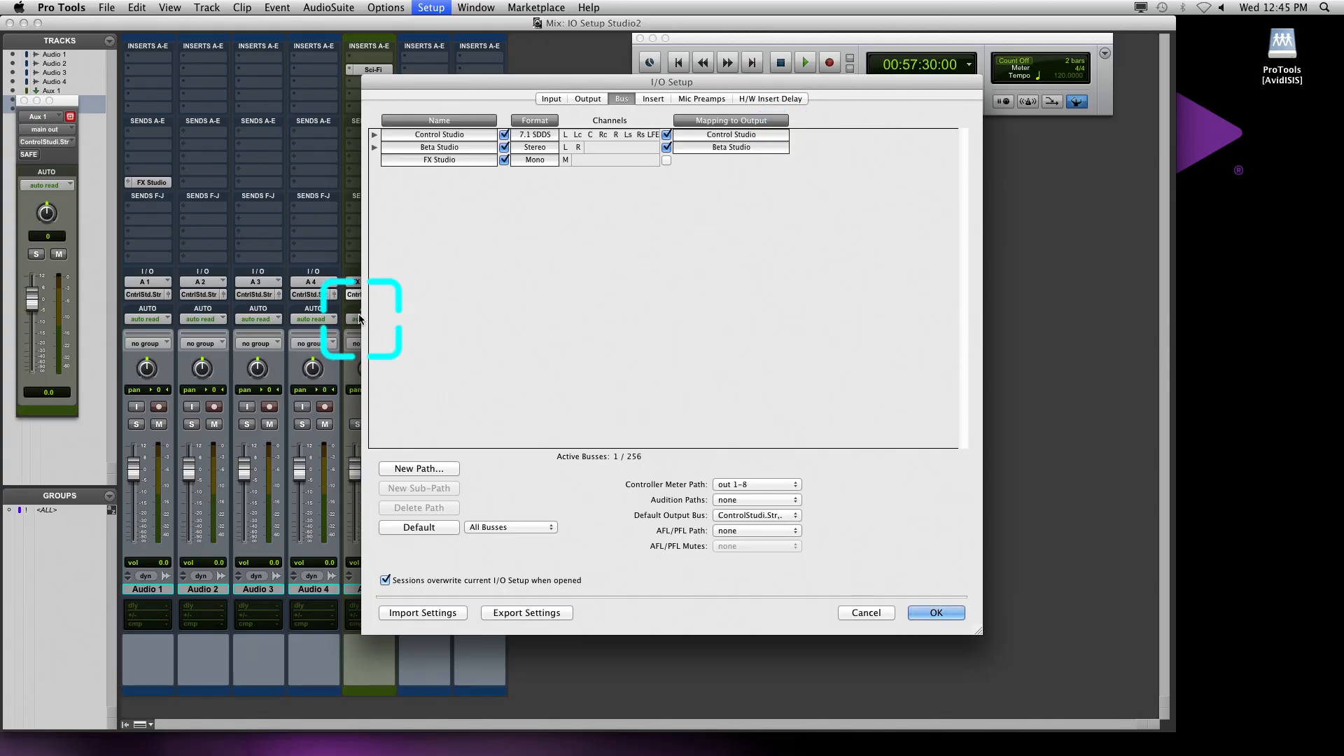
{"action": "left_click", "coordinate": [411, 582]}
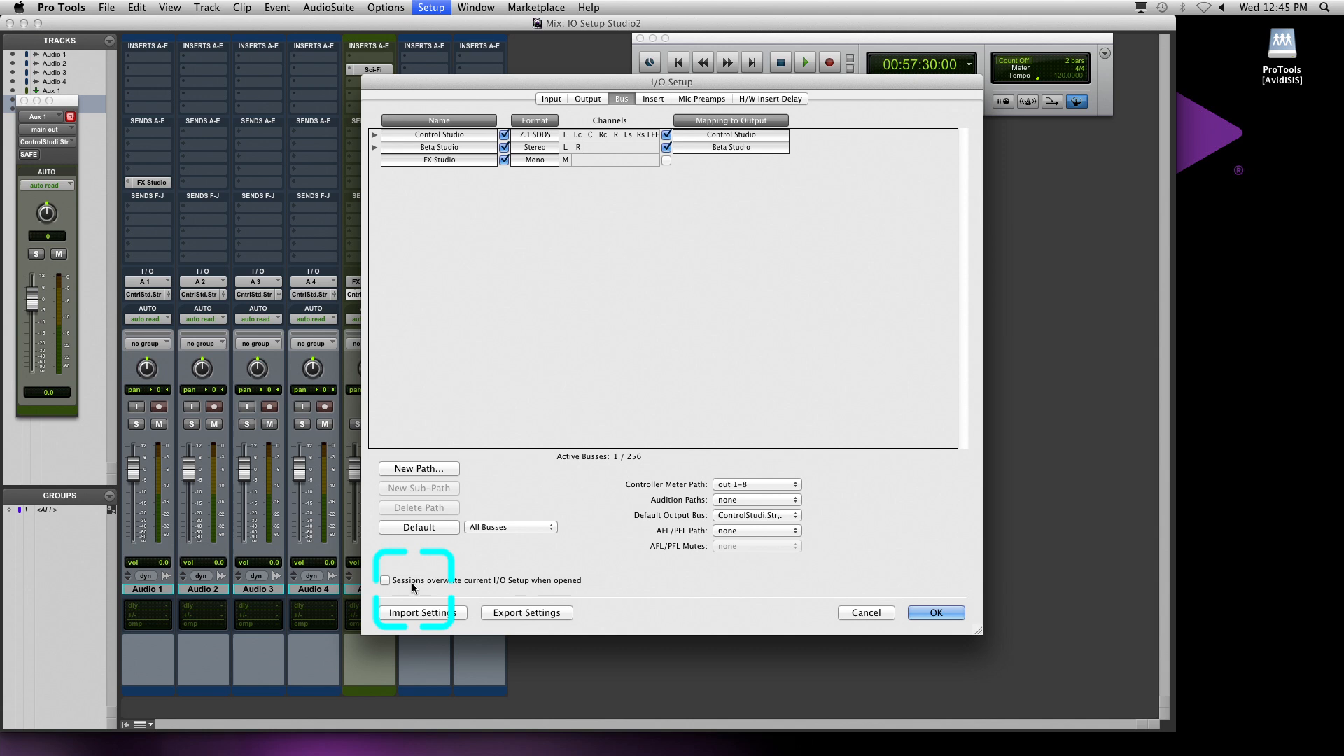
{"action": "left_click", "coordinate": [936, 613]}
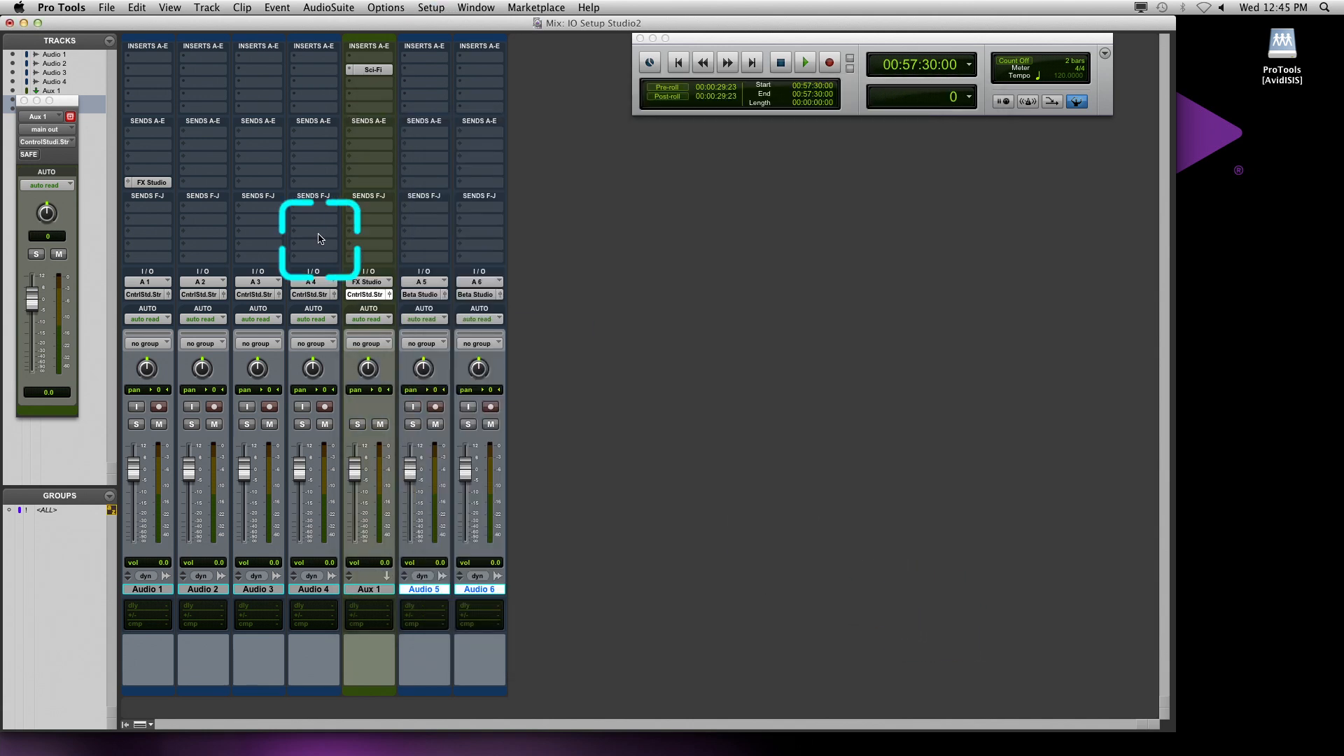
Reopen the recent session IO Setup Maison1.ptx without saving IO Setup Studio2, and open its I/O Setup
{"action": "left_click", "coordinate": [108, 8]}
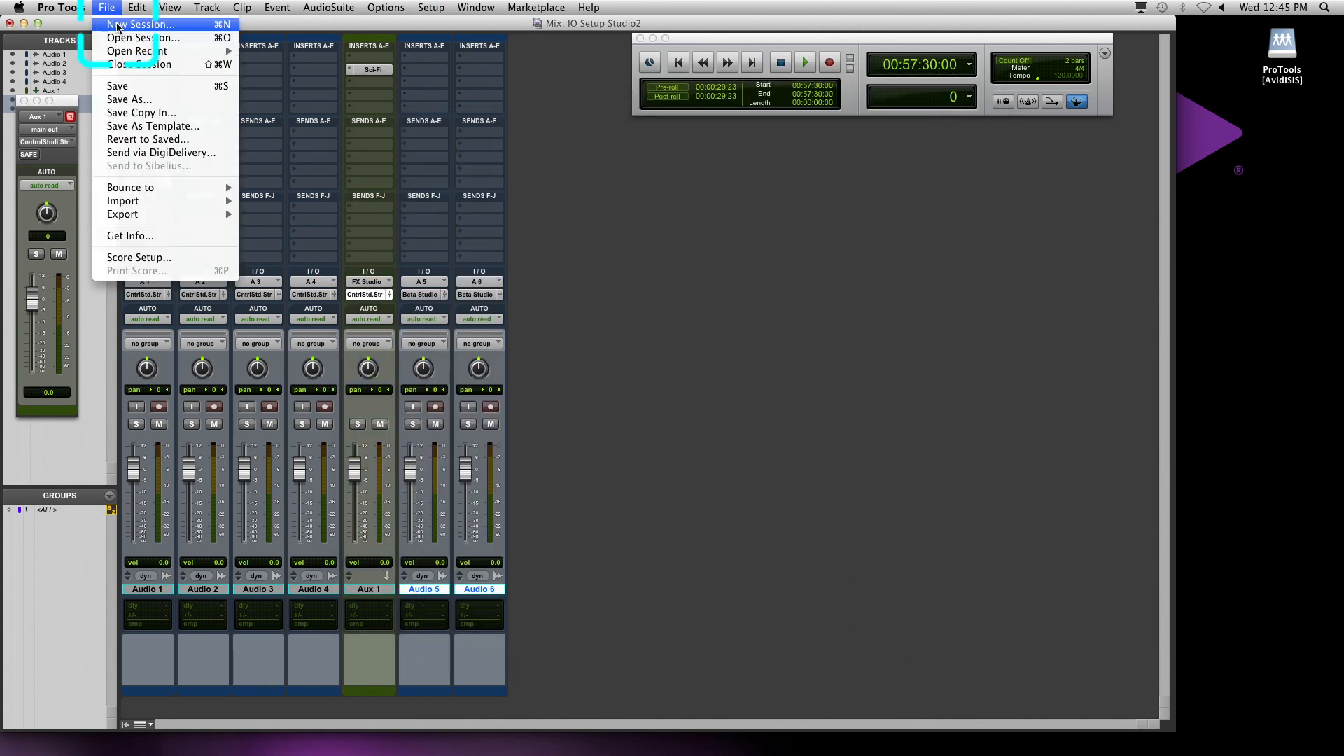
{"action": "mouse_move", "coordinate": [140, 52]}
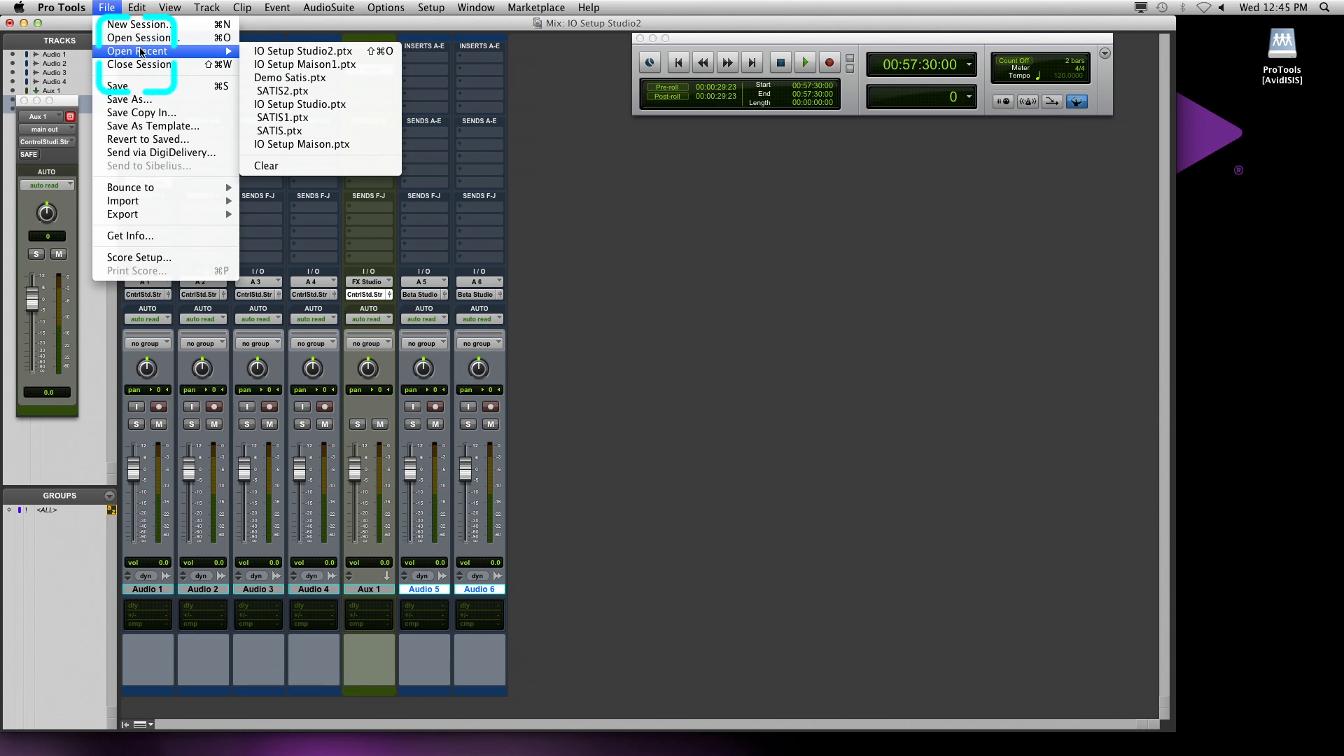
{"action": "left_click", "coordinate": [288, 65]}
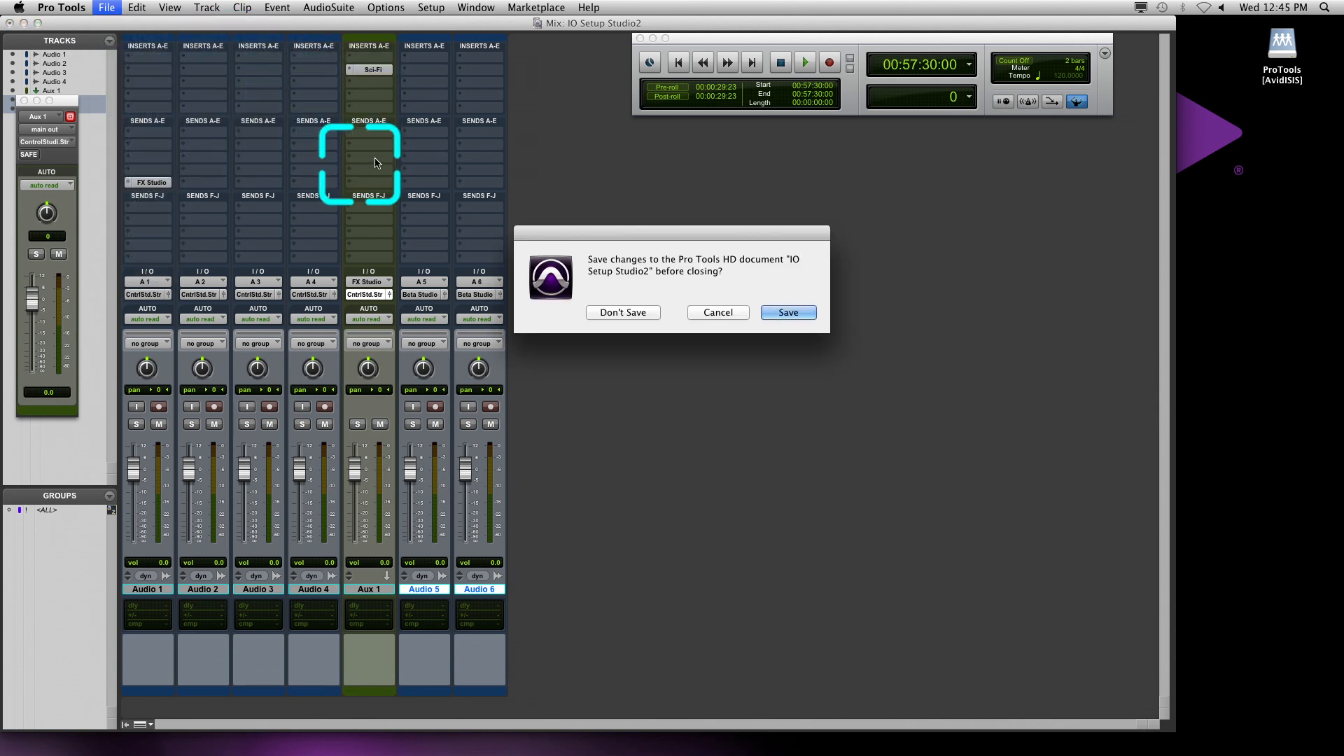
{"action": "left_click", "coordinate": [595, 312]}
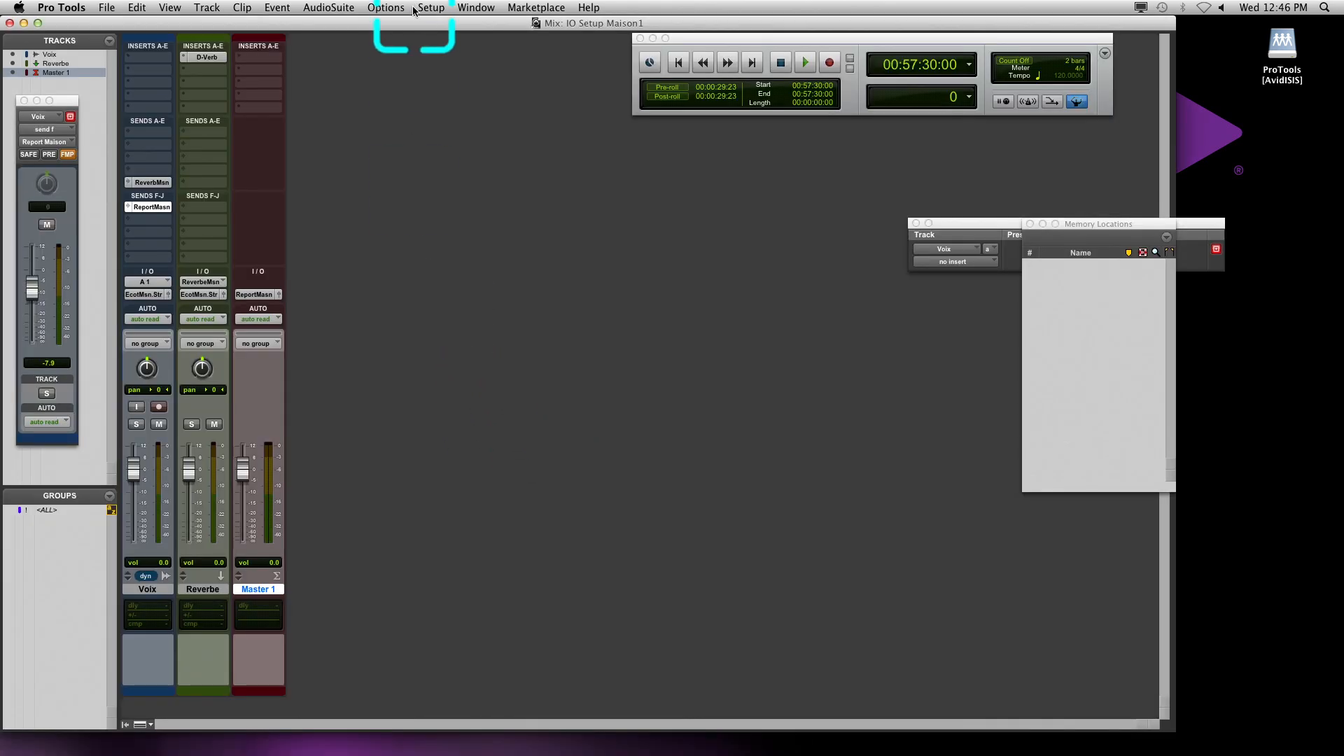
{"action": "left_click", "coordinate": [424, 8]}
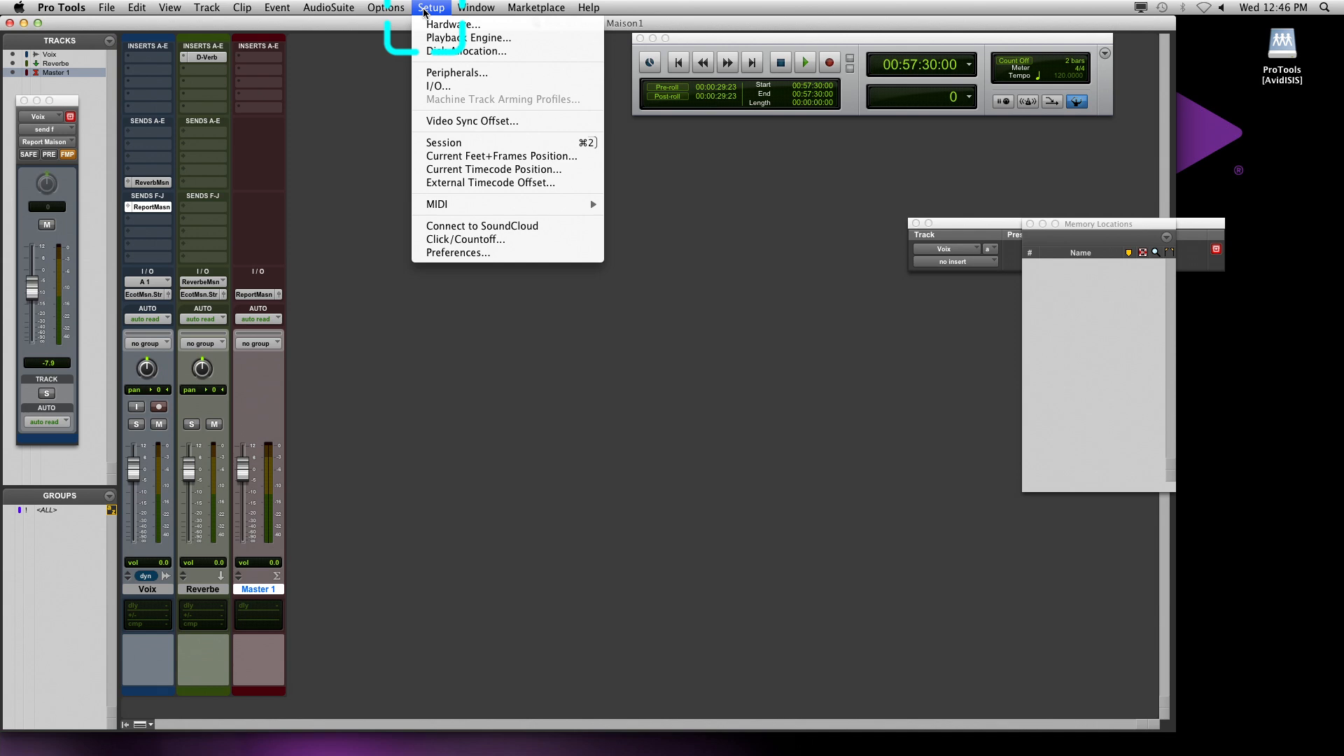
{"action": "left_click", "coordinate": [430, 87]}
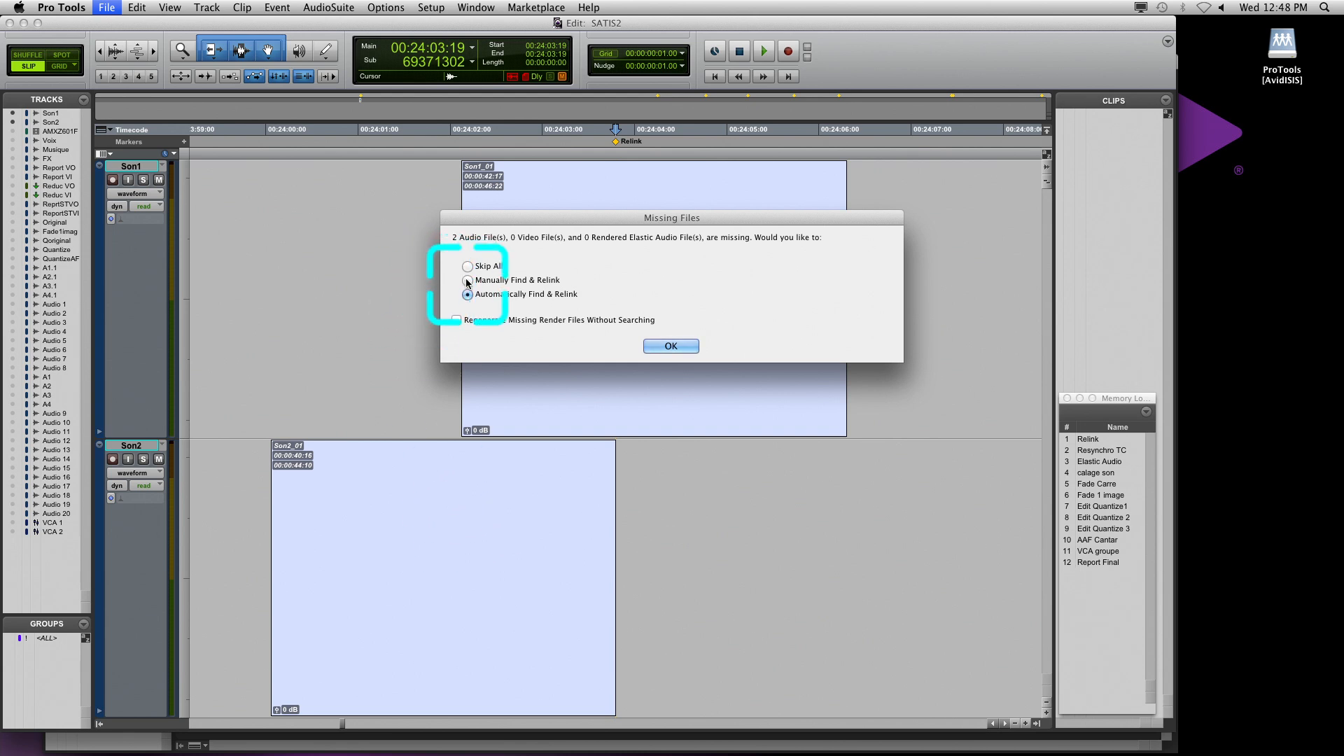
Choose to manually find and relink the missing files, and search only the Datas volume for candidates for XSon1_01.wav
{"action": "left_click", "coordinate": [658, 345]}
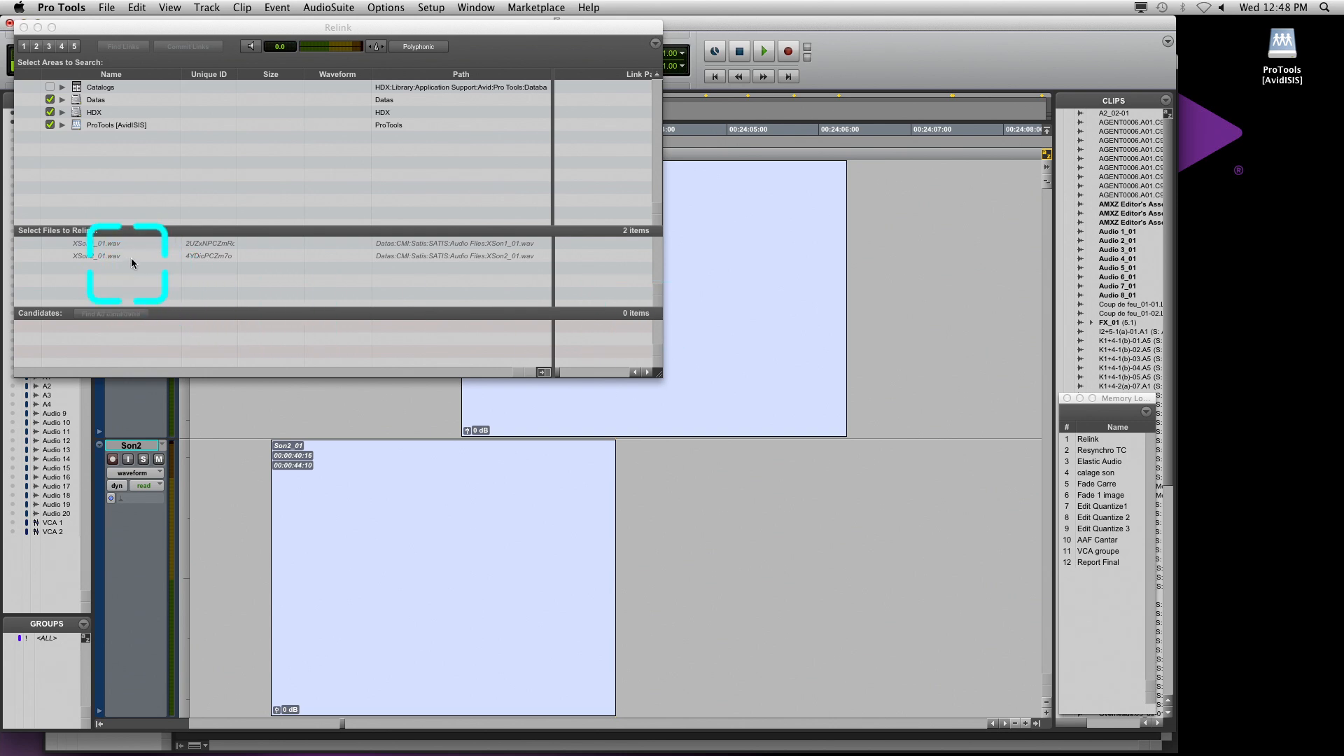
{"action": "left_click_drag", "start_coordinate": [171, 35], "coordinate": [468, 224]}
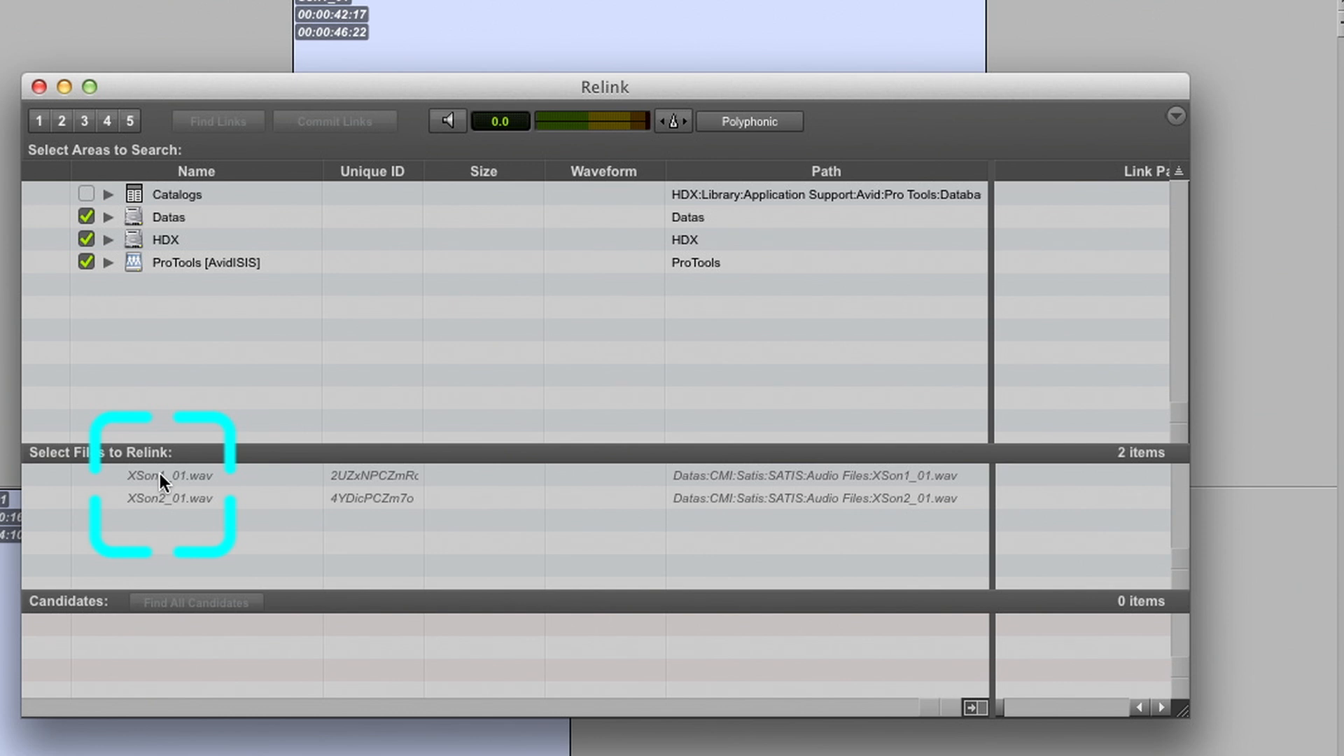
{"action": "left_click", "coordinate": [388, 433]}
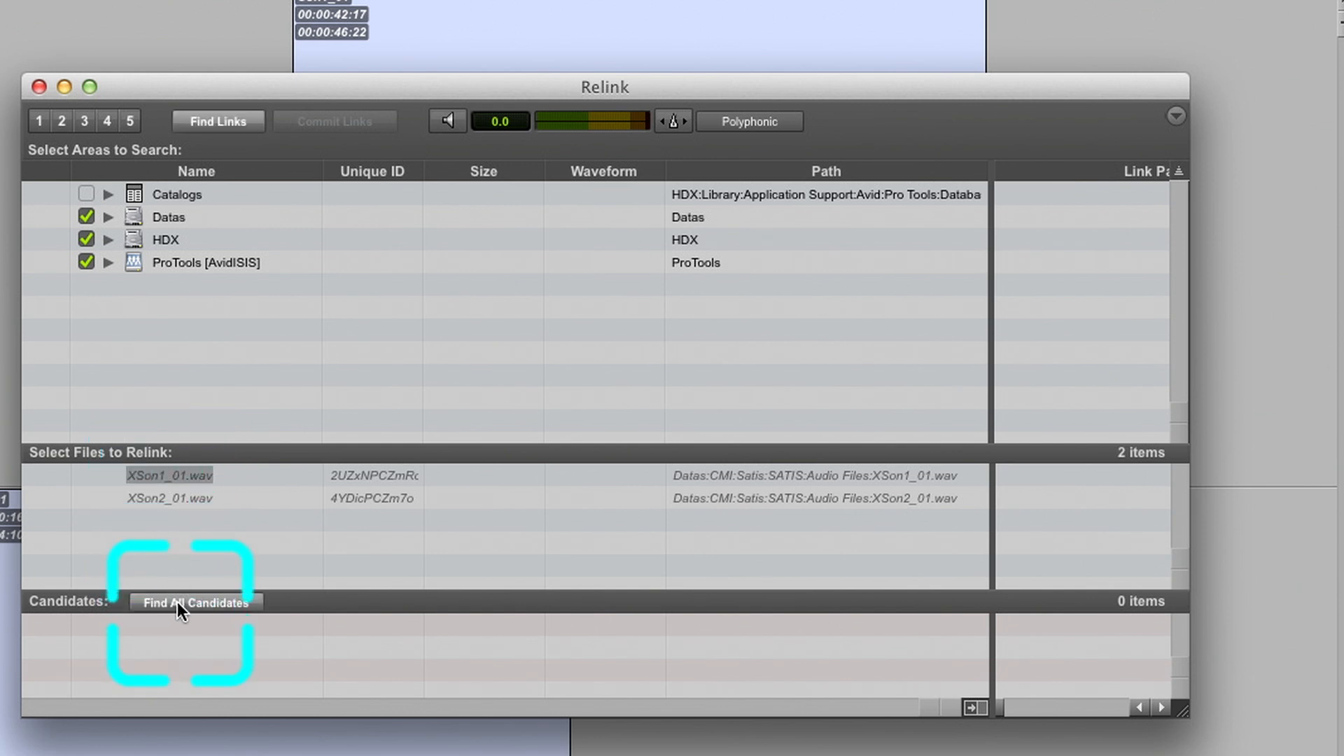
{"action": "left_click", "coordinate": [86, 239]}
{"action": "left_click", "coordinate": [86, 263]}
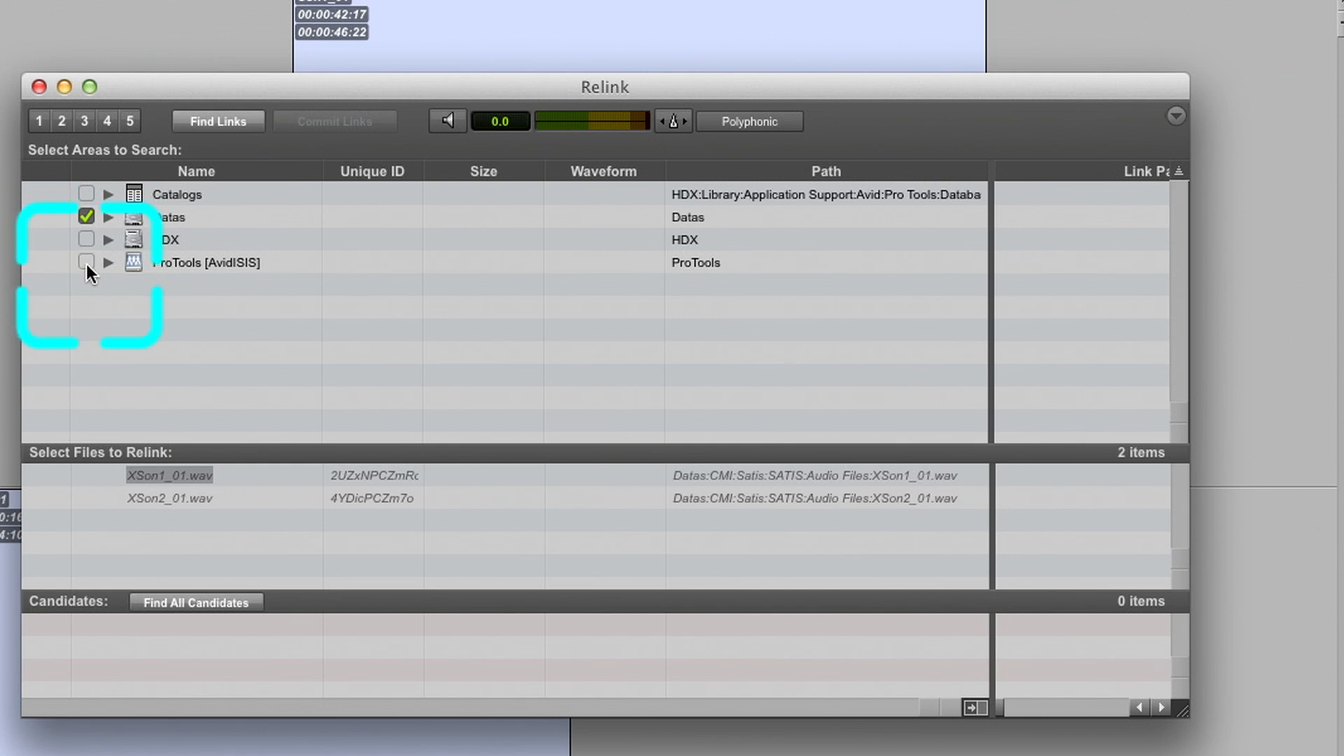
{"action": "left_click", "coordinate": [149, 600]}
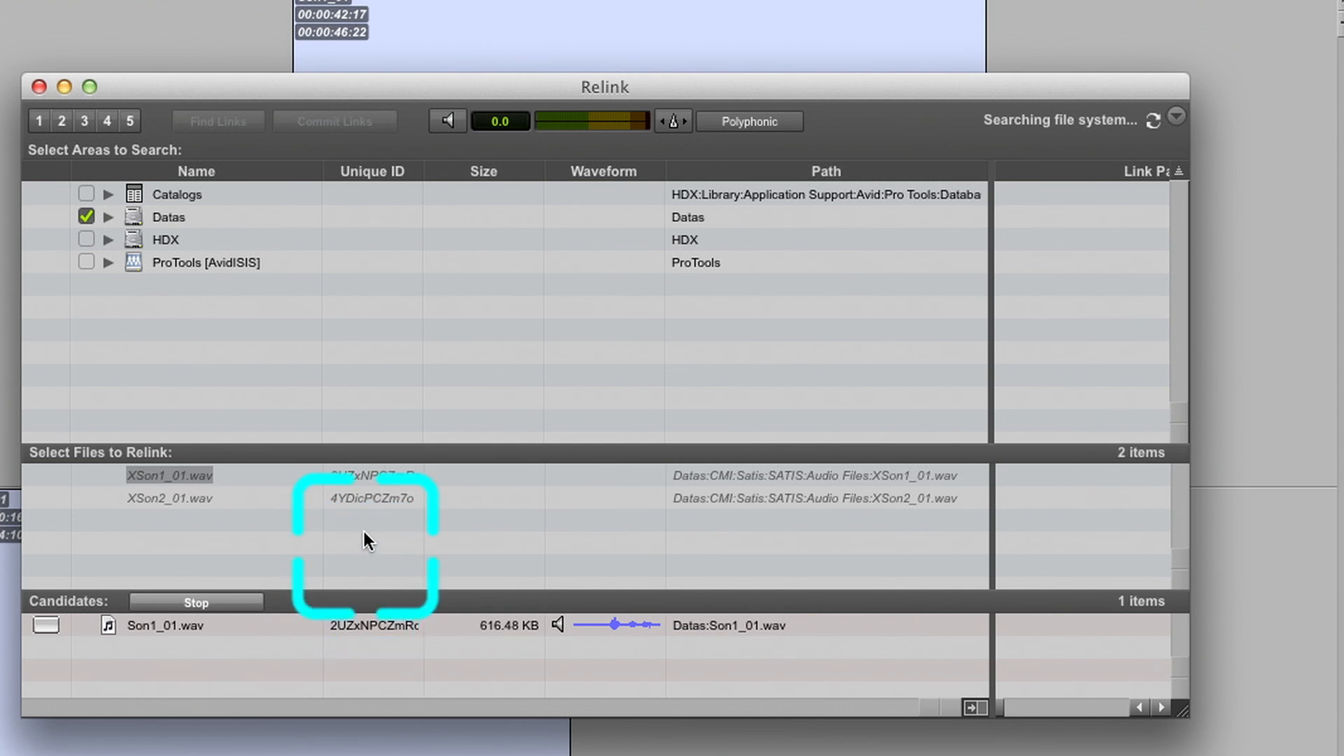
{"action": "left_click_drag", "start_coordinate": [363, 531], "coordinate": [358, 480]}
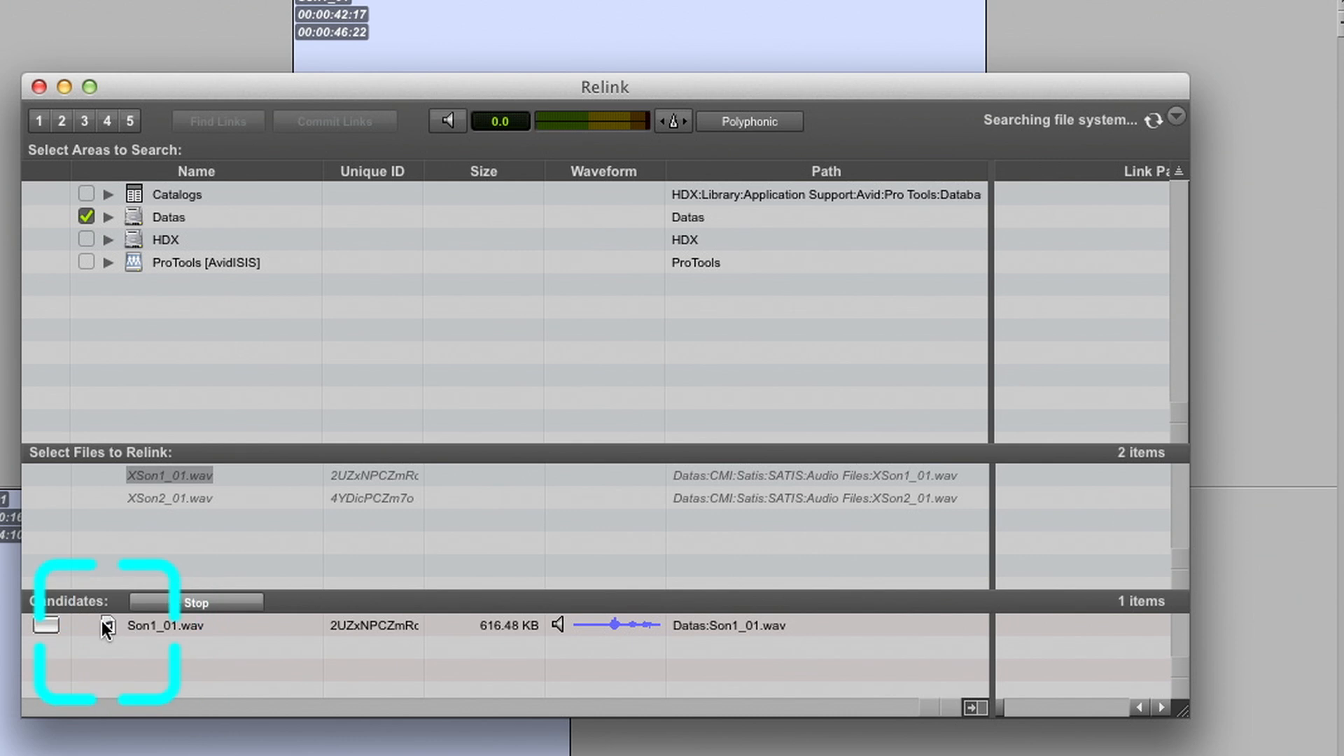
Link the candidate Son1_01.wav to the missing file XSon1_01.wav, and remove that link again
{"action": "left_click", "coordinate": [47, 623]}
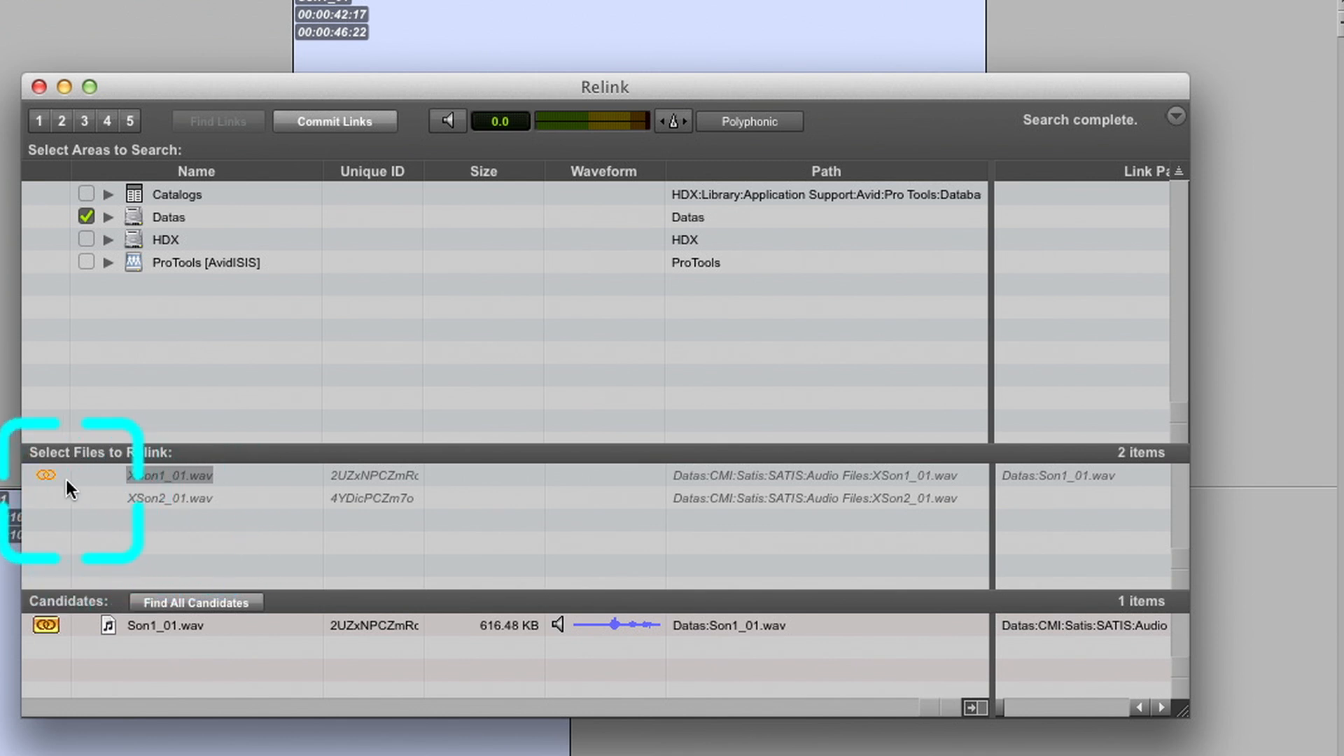
{"action": "left_click", "coordinate": [47, 476]}
{"action": "left_click", "coordinate": [46, 476]}
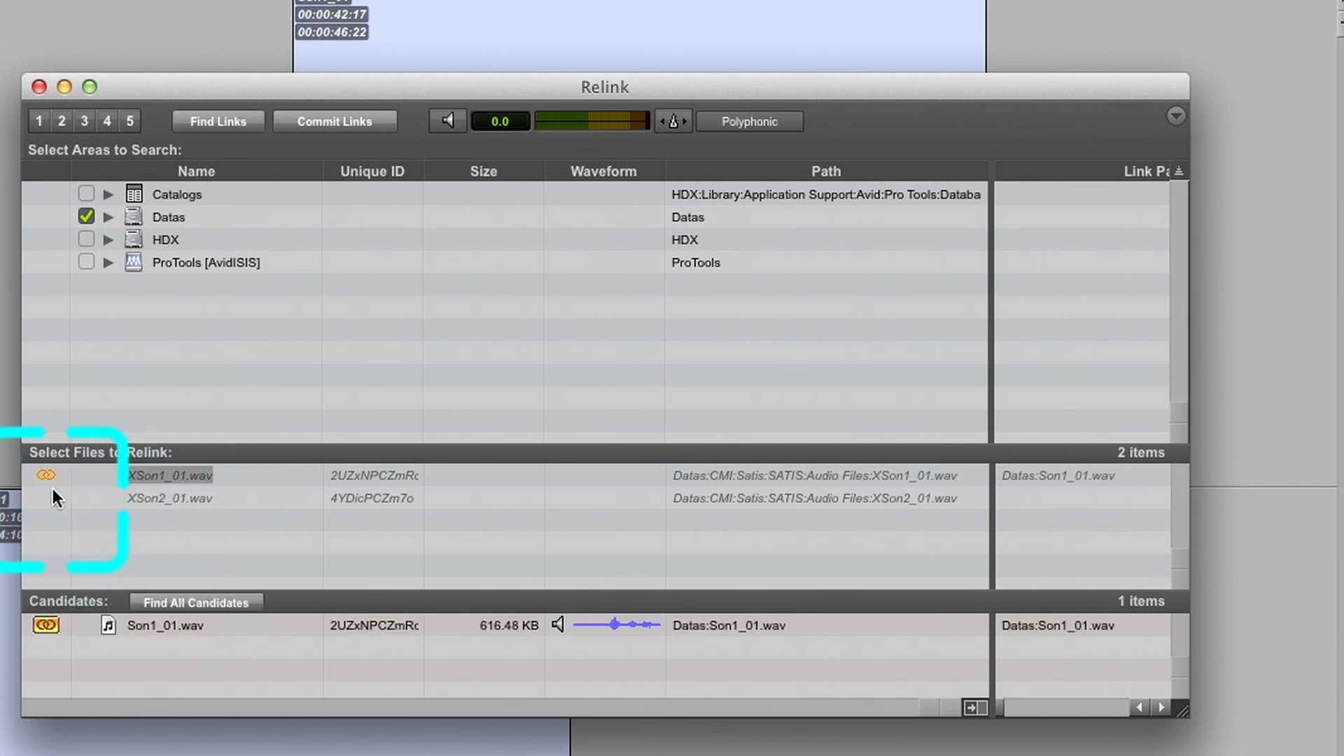
{"action": "left_click", "coordinate": [49, 624]}
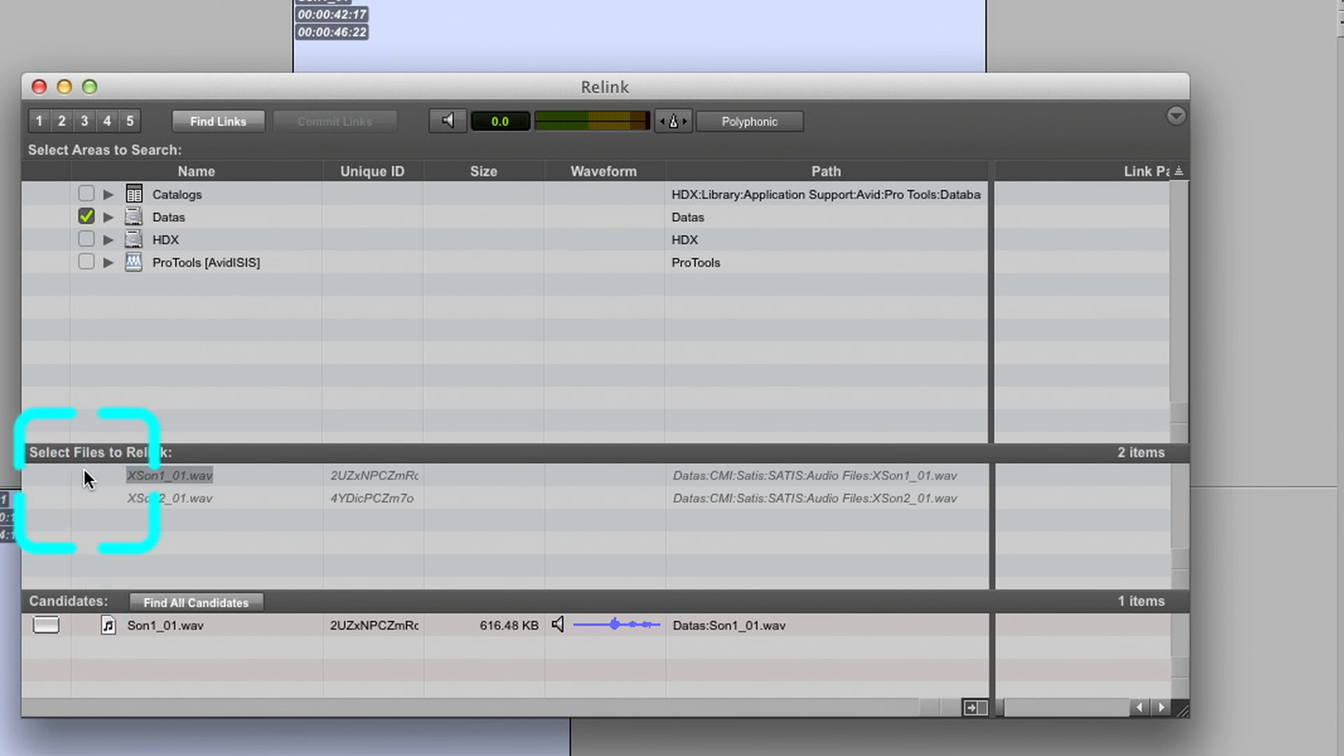
Find links for both XSon1_01.wav and XSon2_01.wav by File ID, matching format and duration
{"action": "left_click", "coordinate": [158, 498], "text": "shift"}
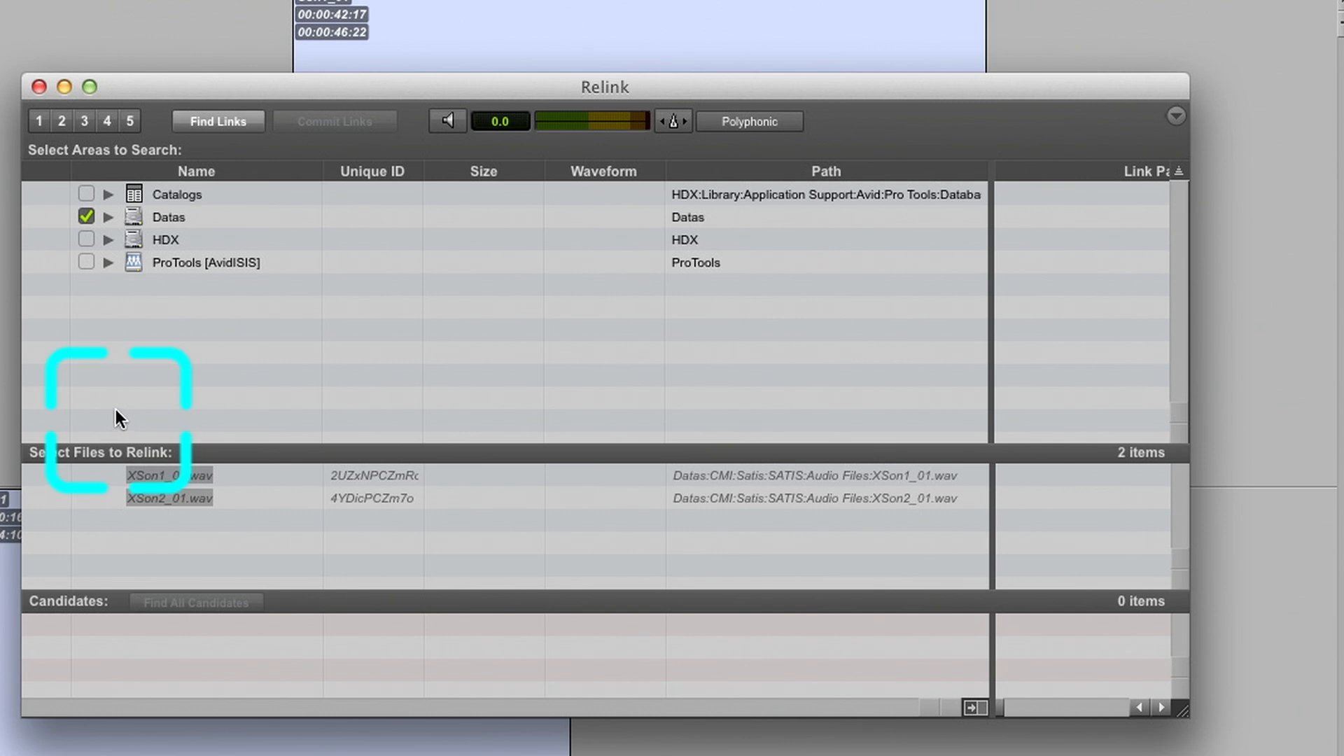
{"action": "left_click", "coordinate": [210, 124]}
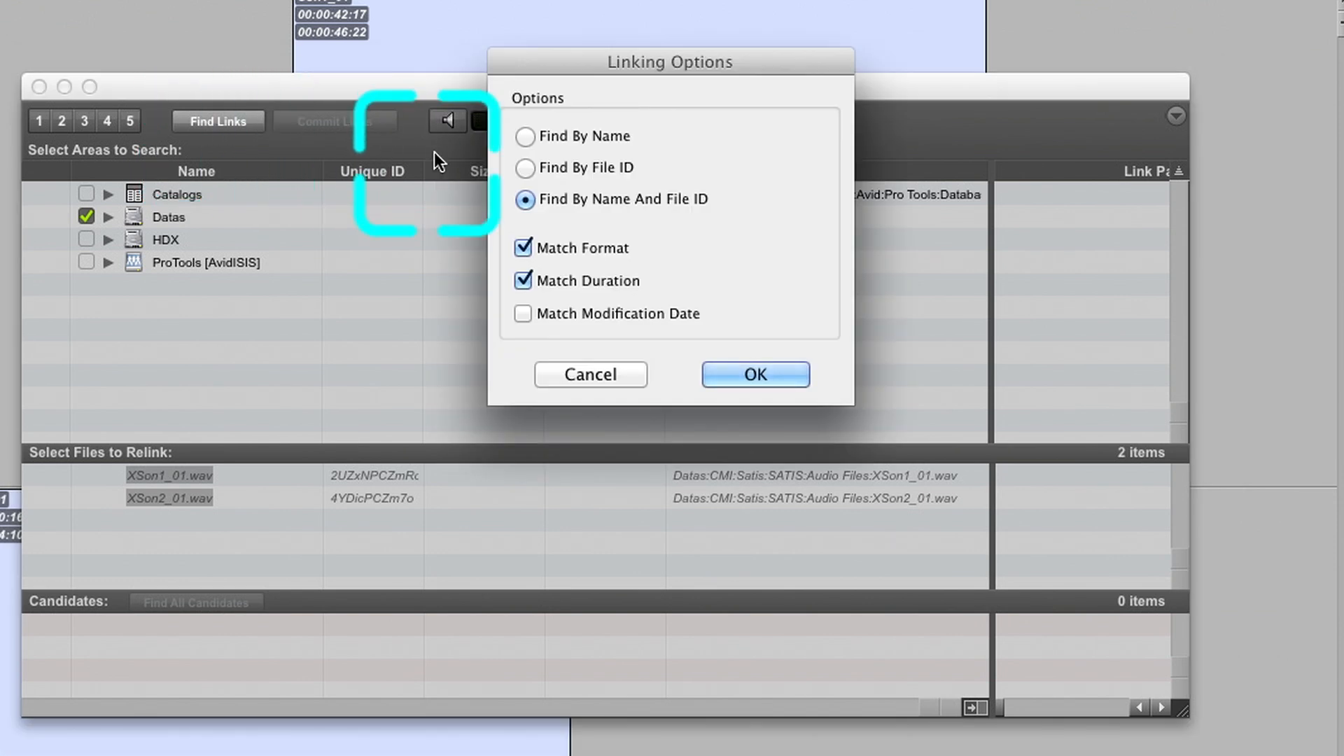
{"action": "left_click", "coordinate": [525, 167]}
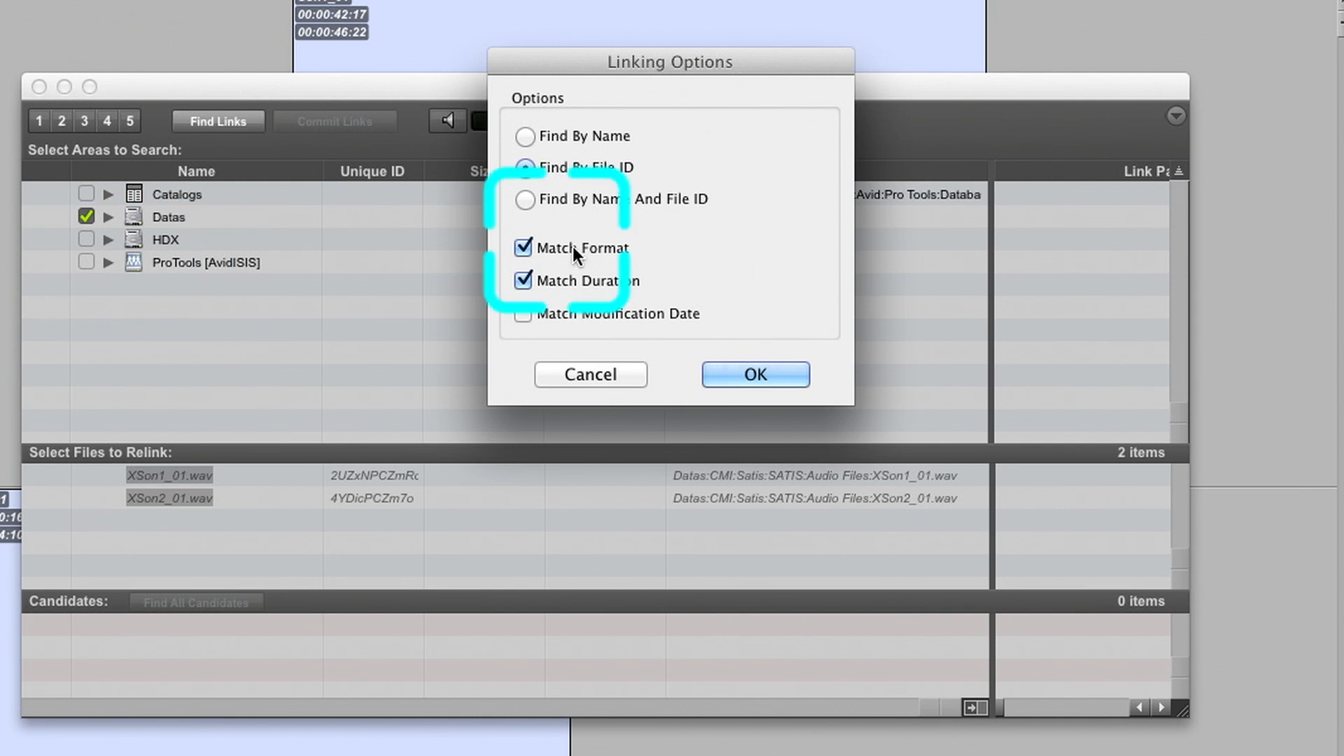
{"action": "left_click", "coordinate": [714, 380]}
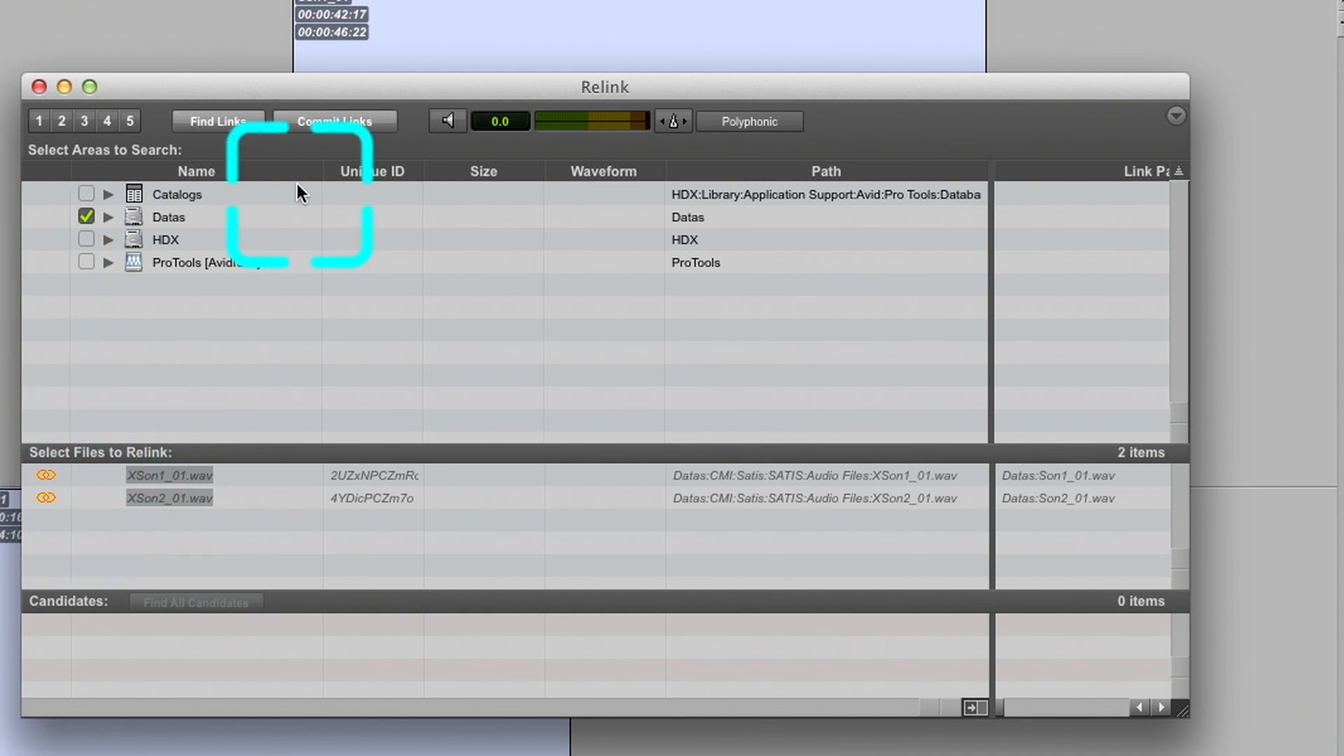
Commit the links found for the two missing audio files and close the Relink window
{"action": "left_click", "coordinate": [359, 124]}
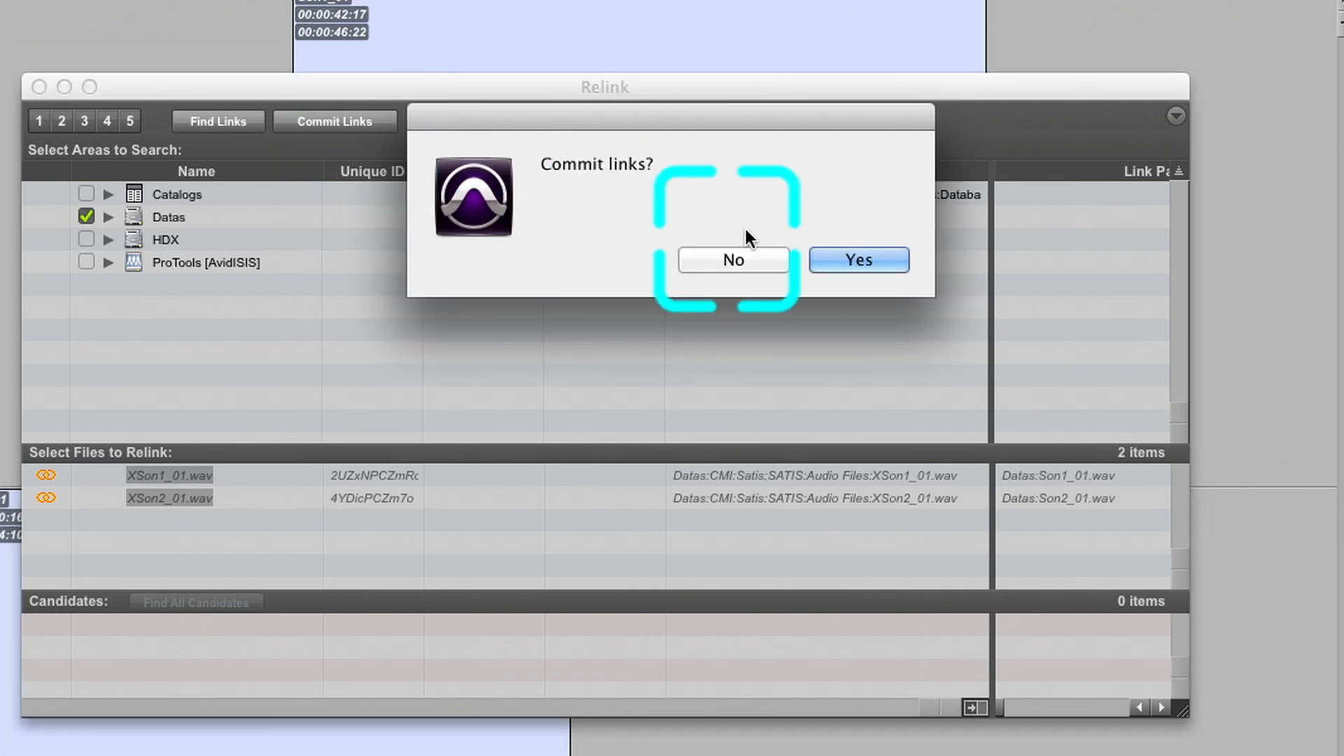
{"action": "left_click", "coordinate": [853, 256]}
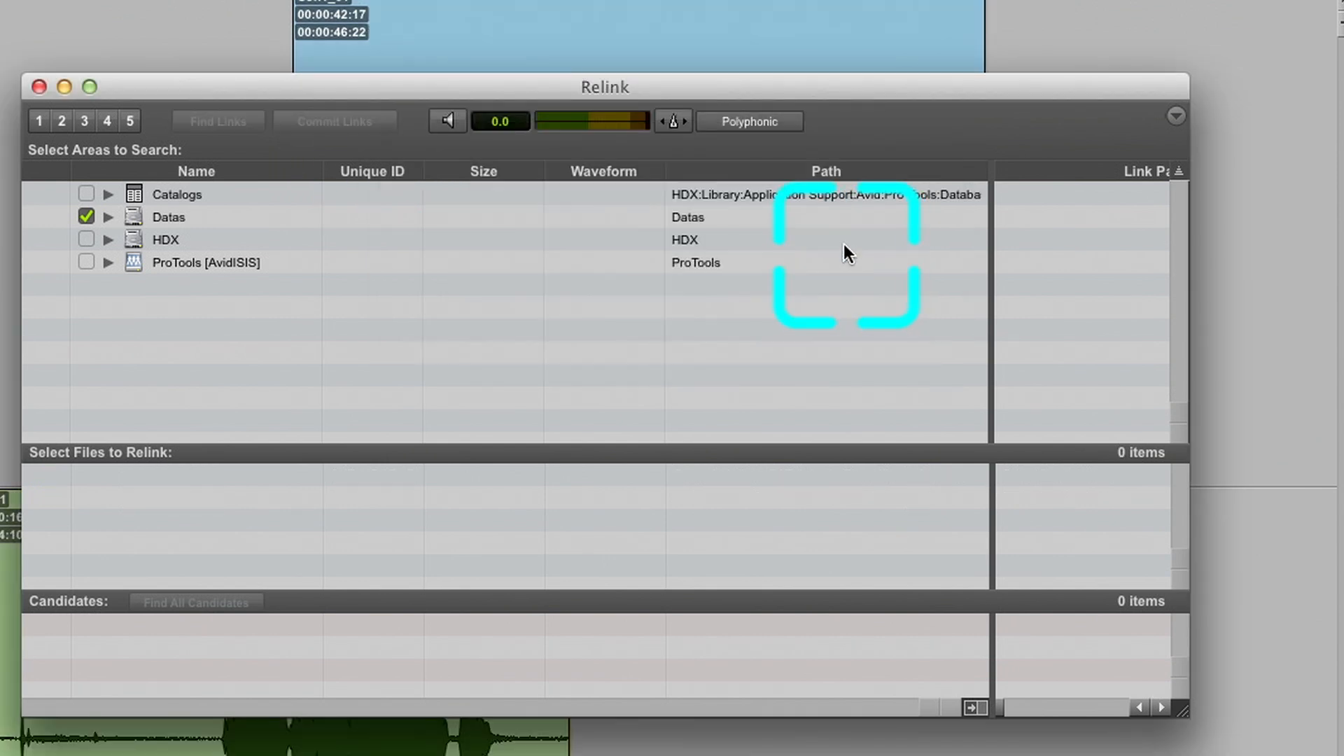
{"action": "left_click", "coordinate": [40, 85]}
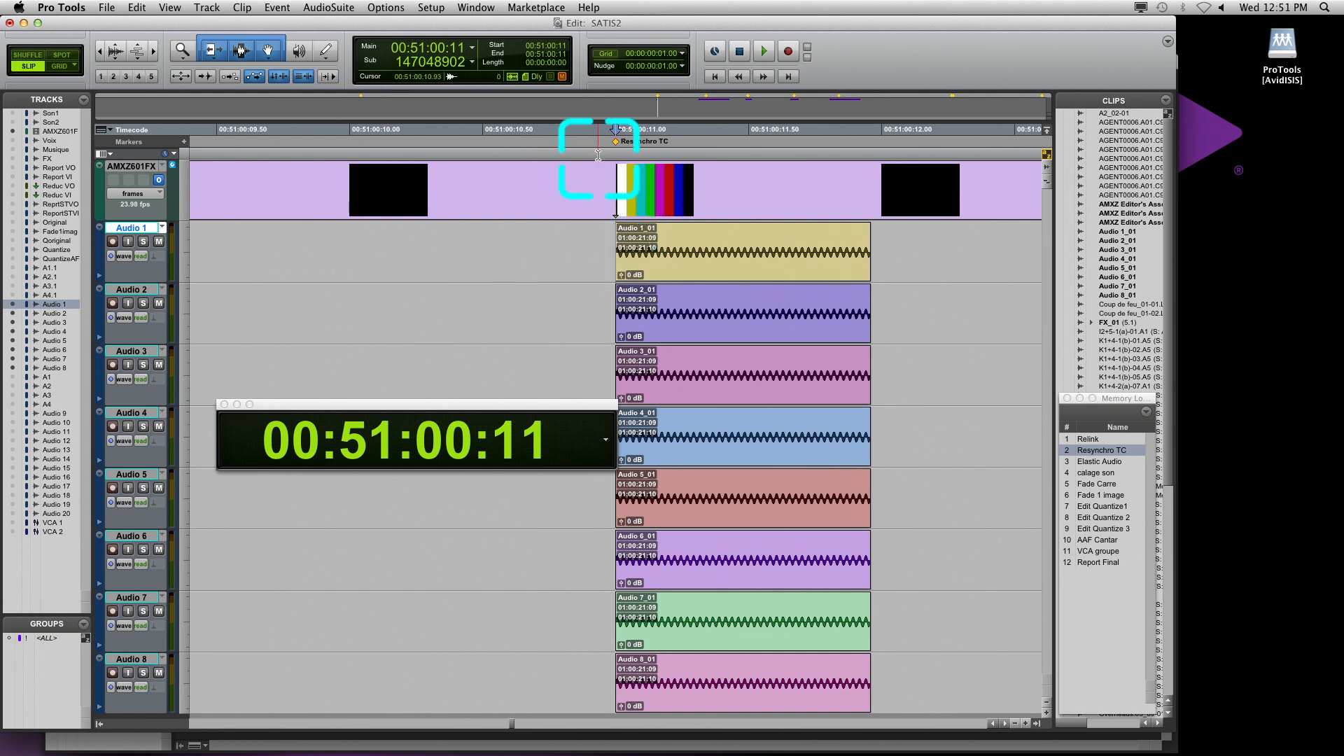
Redefine the timecode position at the Resynchro TC marker as 00:59:58:00, and move the edit cursor from before the audio clips to their start
{"action": "left_click", "coordinate": [431, 8]}
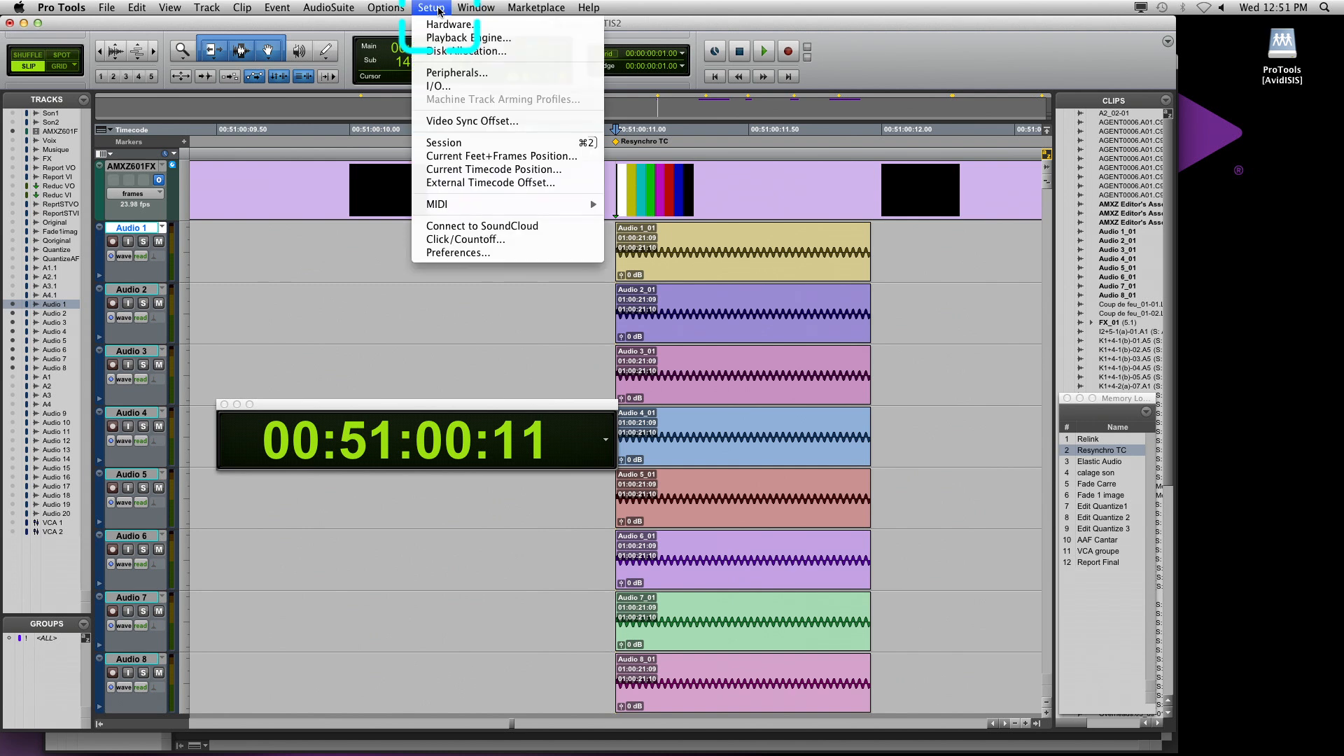
{"action": "left_click", "coordinate": [454, 170]}
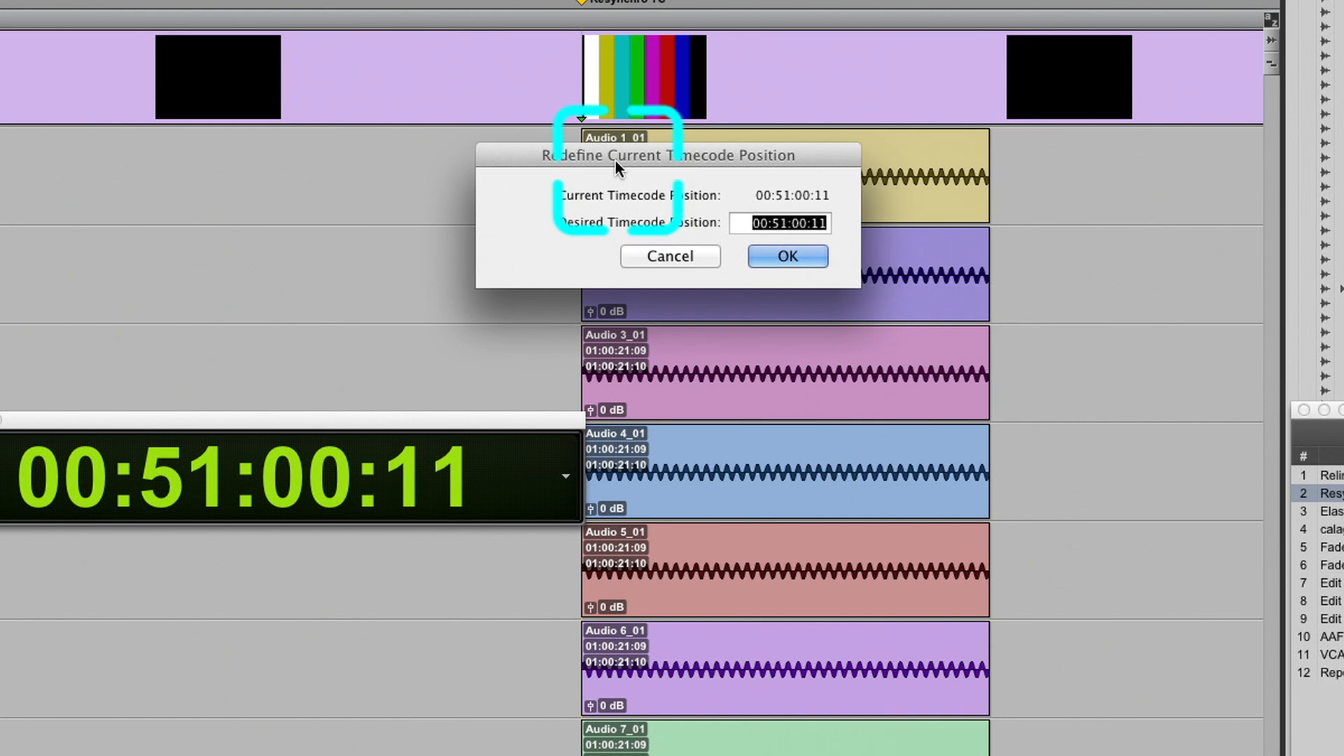
{"action": "left_click_drag", "start_coordinate": [615, 165], "coordinate": [222, 217]}
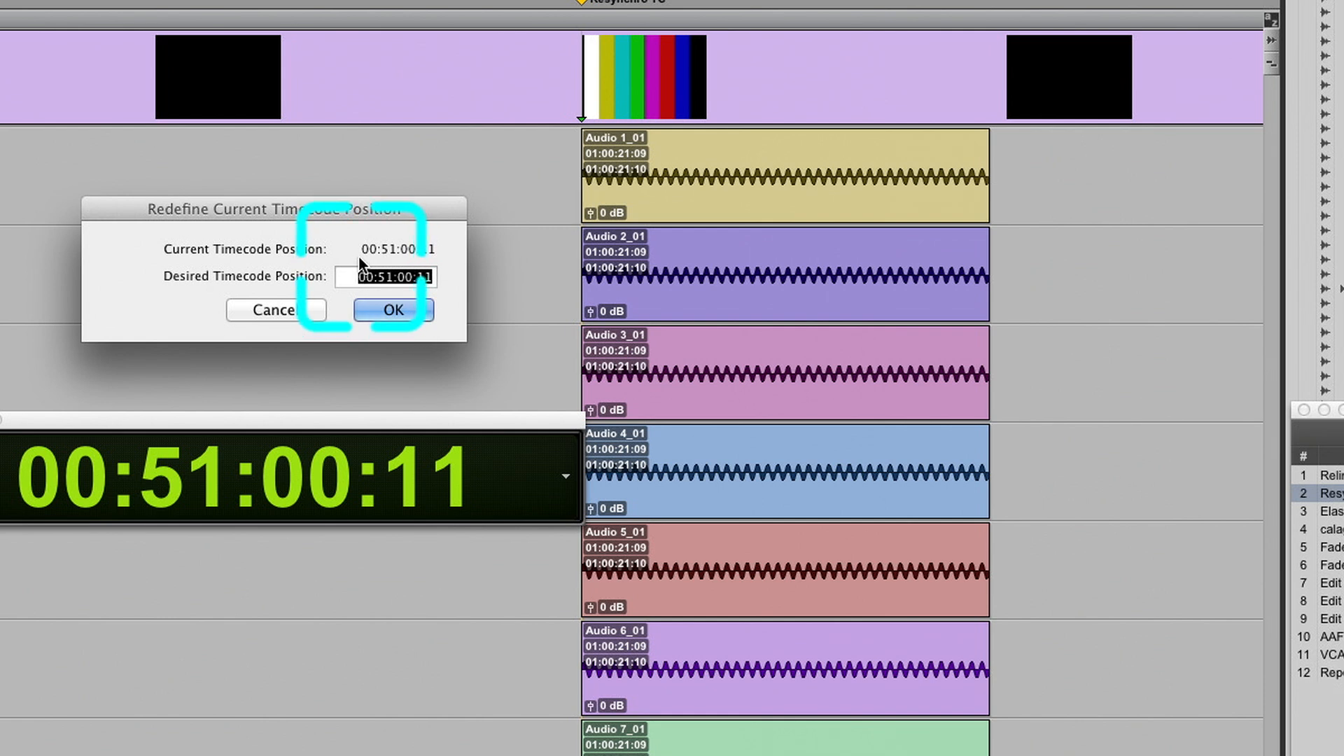
{"action": "left_click", "coordinate": [387, 278]}
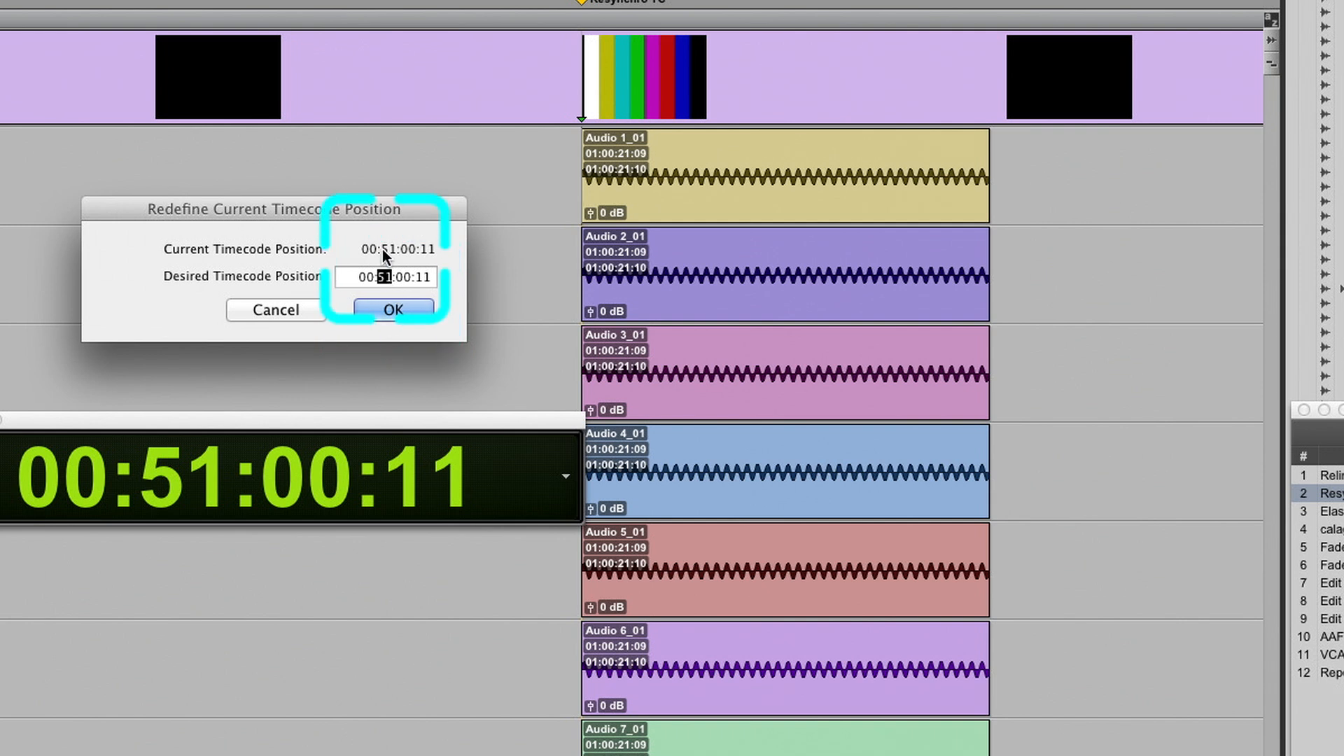
{"action": "type", "text": "5905"}
{"action": "key", "text": "Return"}
{"action": "left_click", "coordinate": [441, 149]}
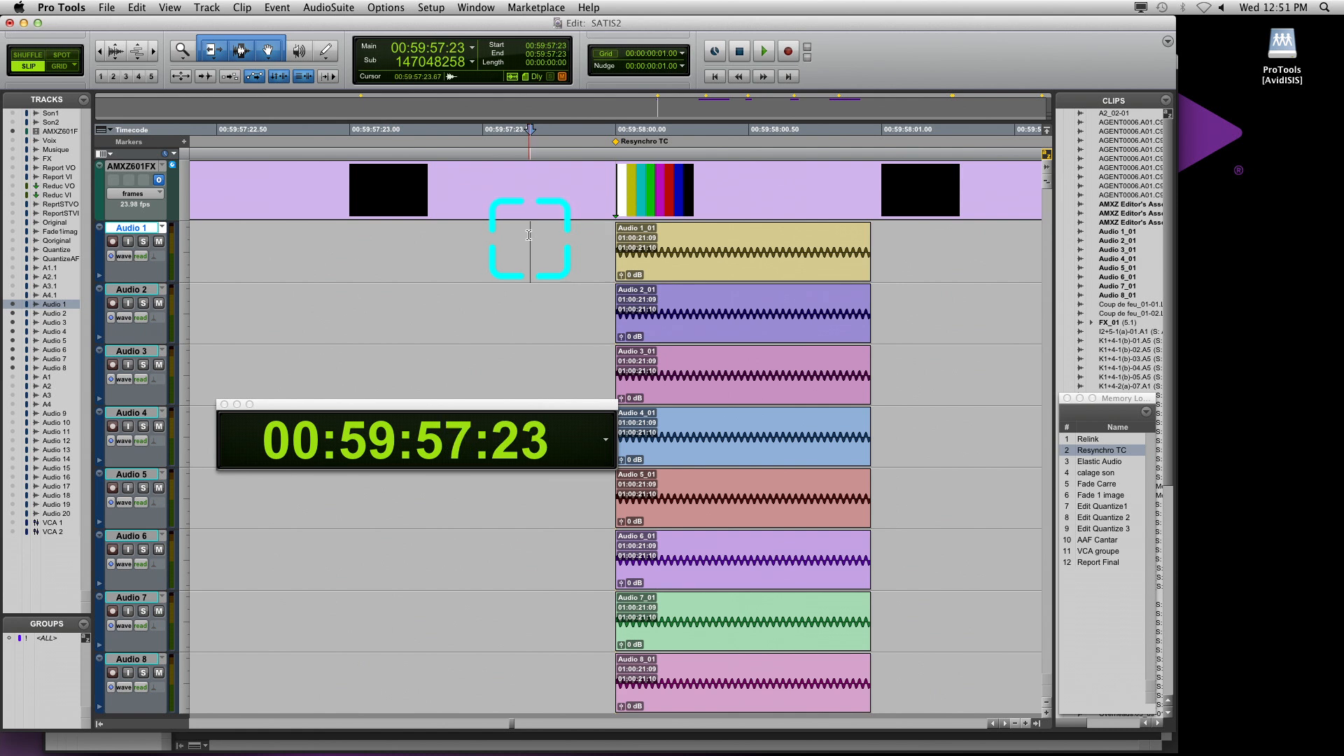
{"action": "key", "text": "Tab"}
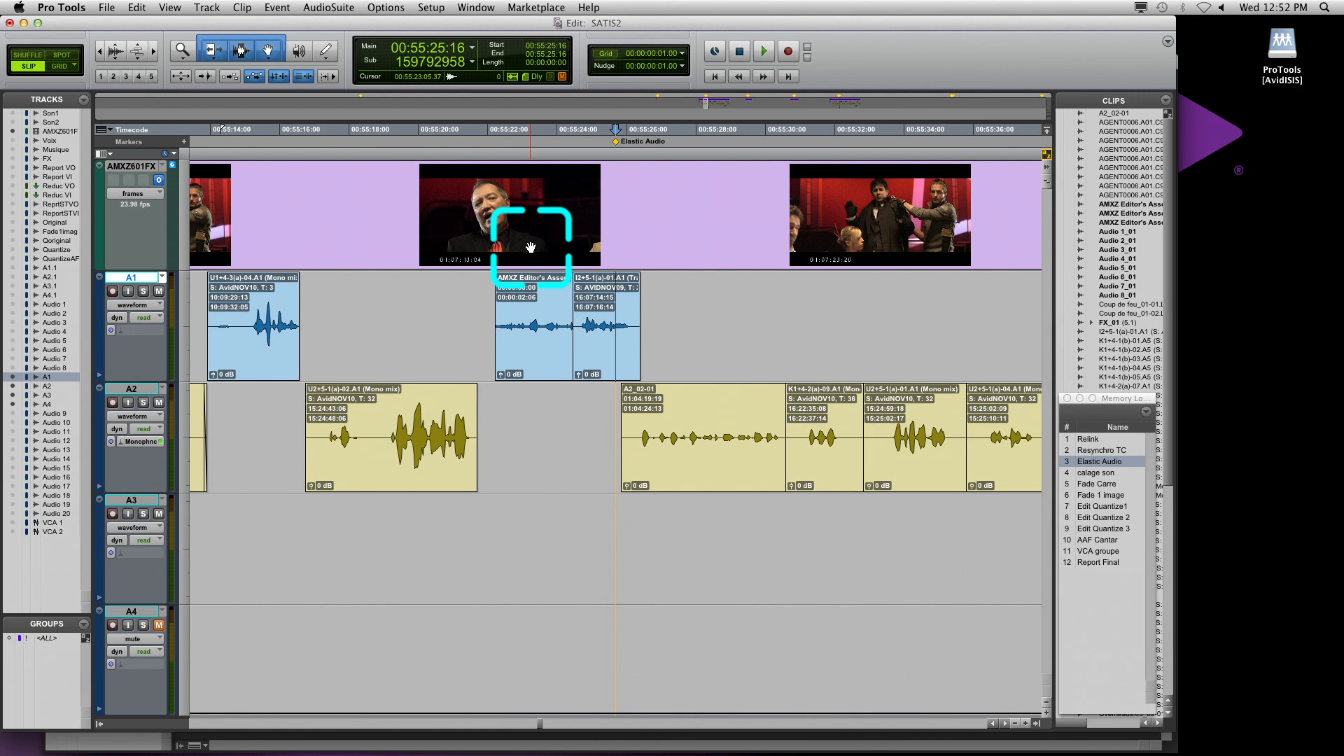
Show the video window at a reduced size, positioned clear of the track A1 and A2 clips before the Elastic Audio marker
{"action": "key", "text": "super+9"}
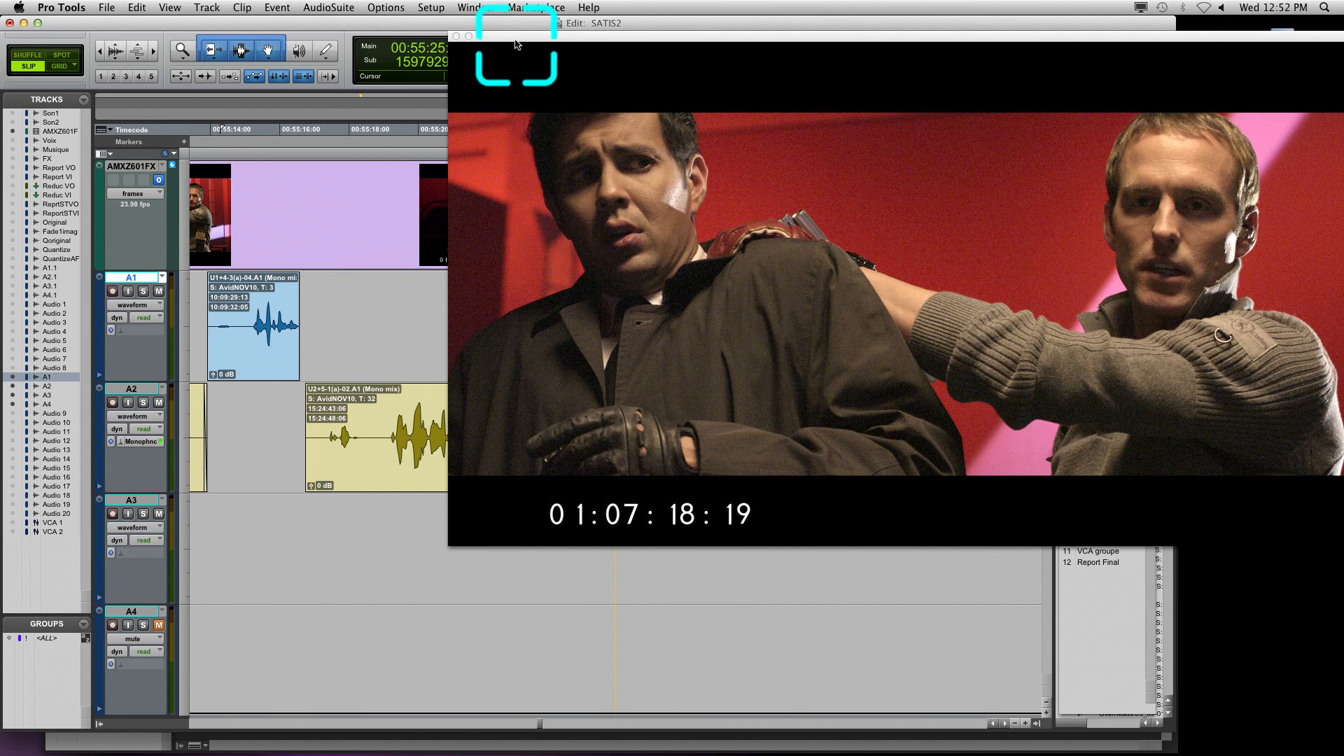
{"action": "left_click_drag", "start_coordinate": [515, 44], "coordinate": [411, 26]}
{"action": "left_click_drag", "start_coordinate": [1241, 525], "coordinate": [992, 389]}
{"action": "left_click", "coordinate": [552, 136]}
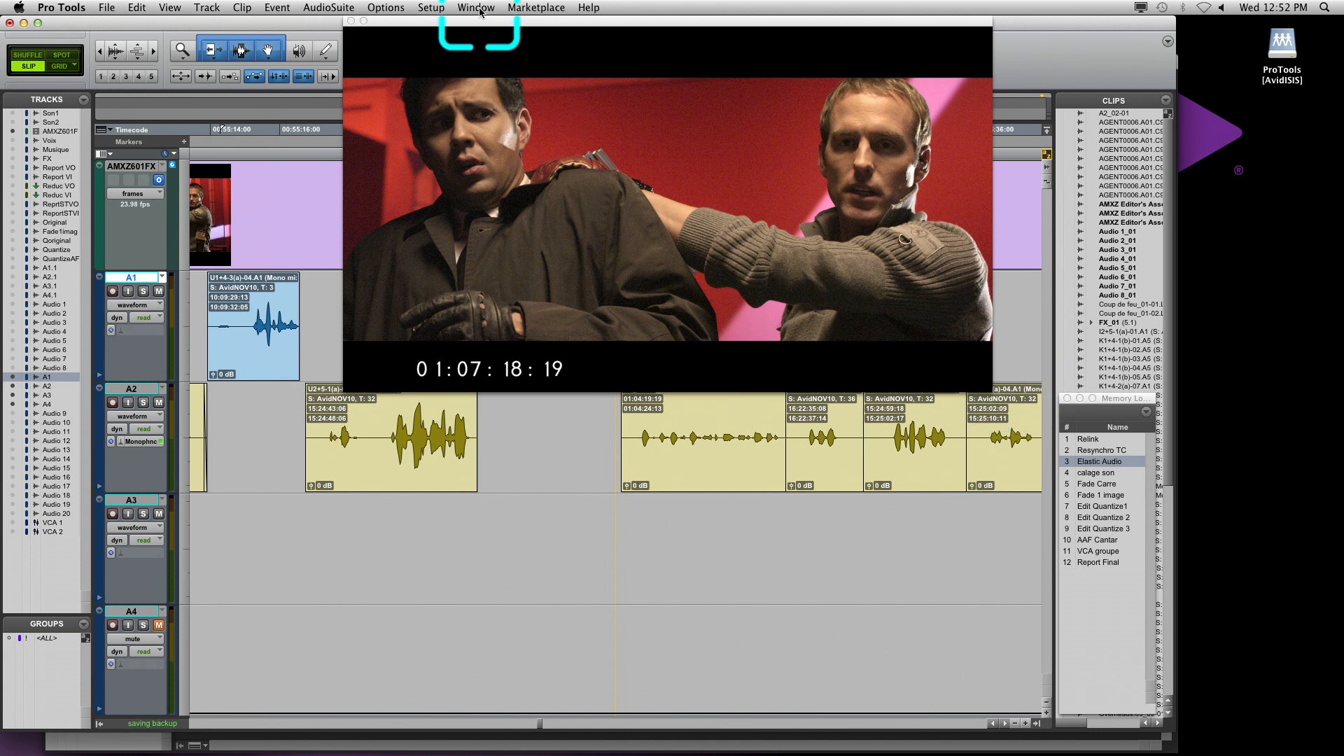
{"action": "left_click_drag", "start_coordinate": [481, 27], "coordinate": [837, 13]}
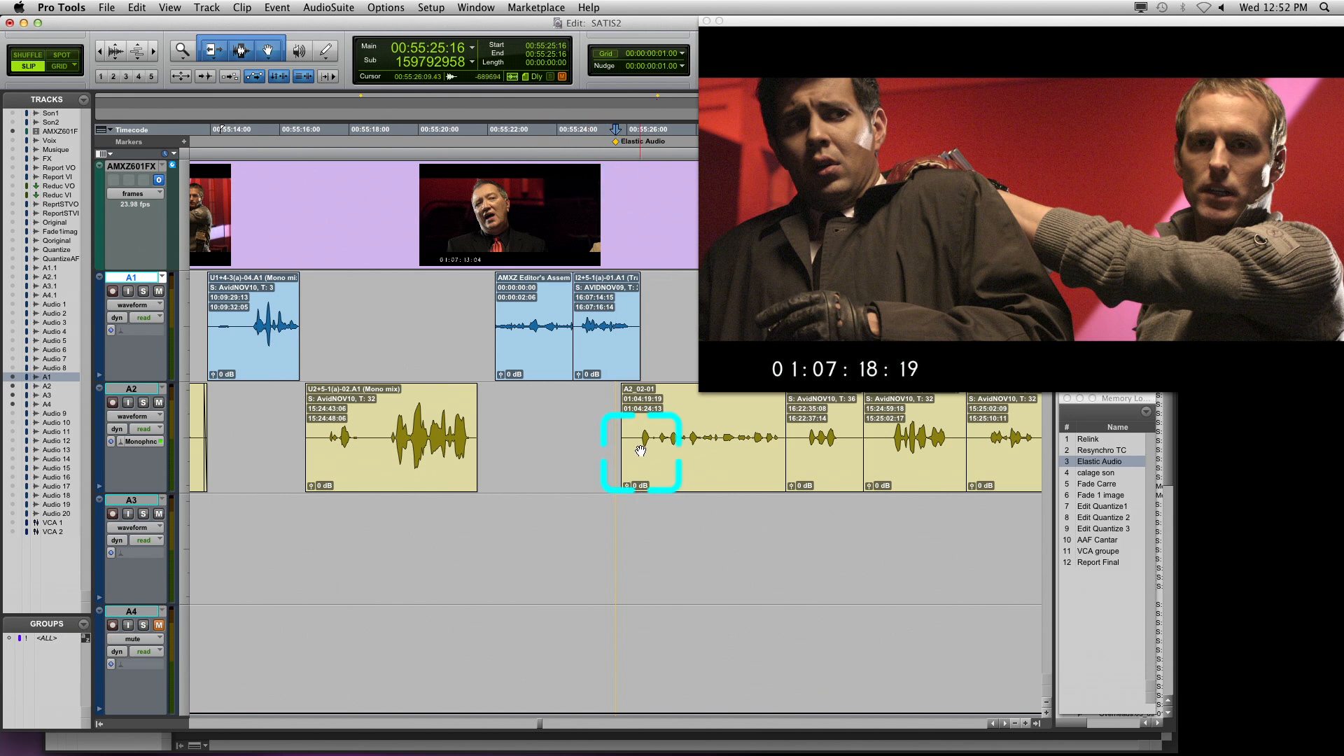
Play the sequence from 00:55:21:21, and choose Monophonic as the Elastic Audio plug-in for track A2
{"action": "left_click", "coordinate": [483, 418]}
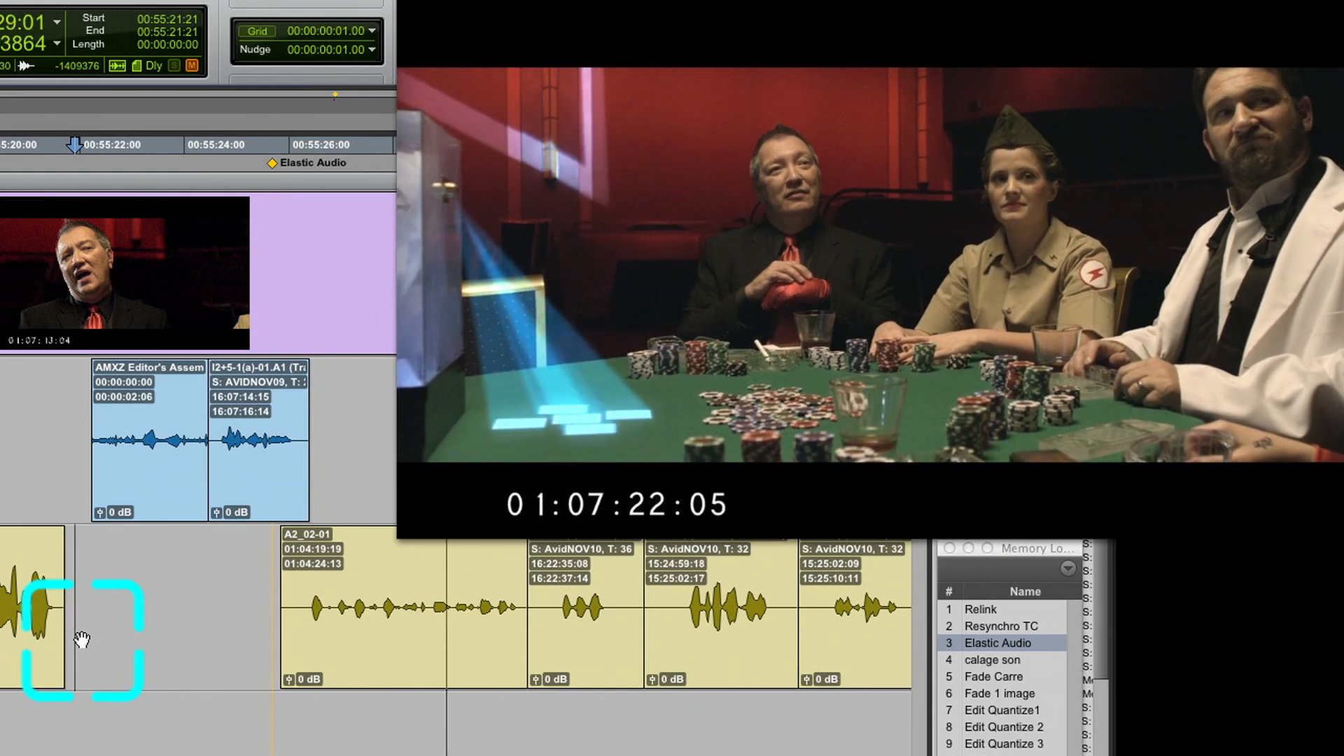
{"action": "key", "text": "space"}
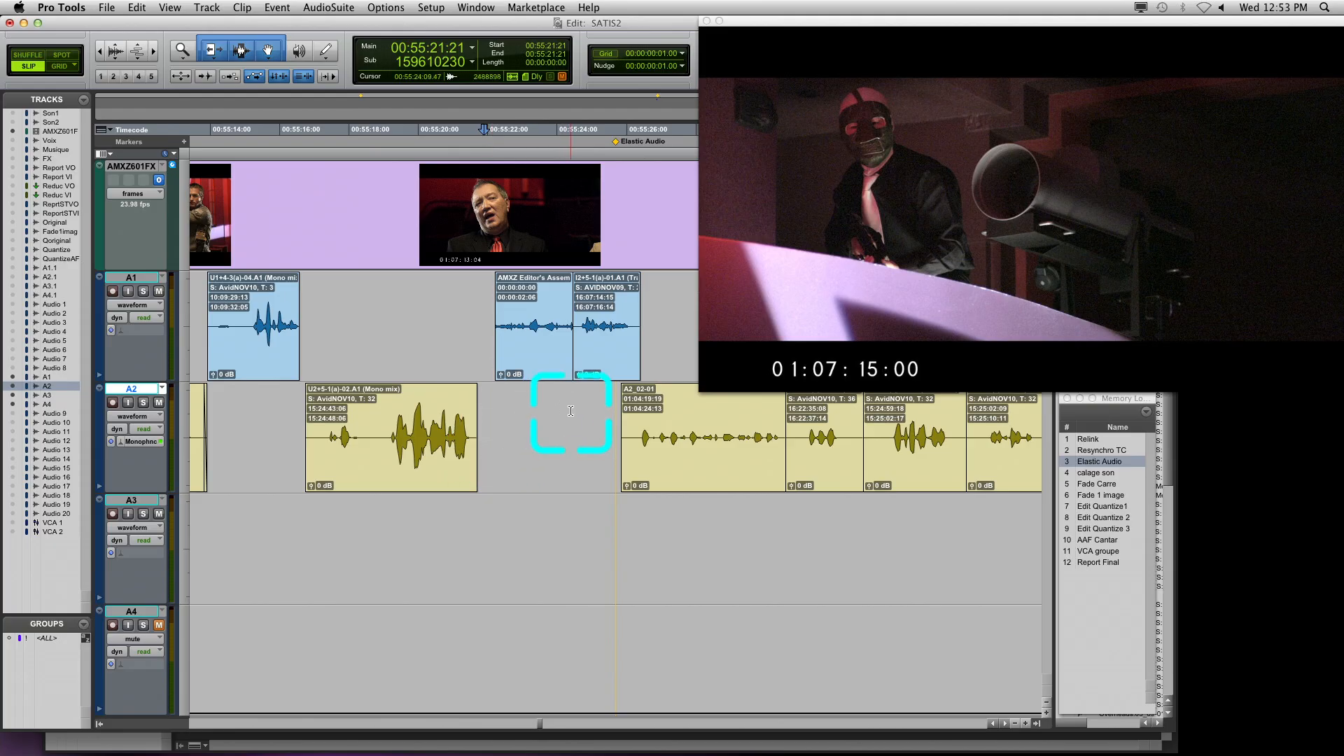
{"action": "left_click", "coordinate": [119, 442]}
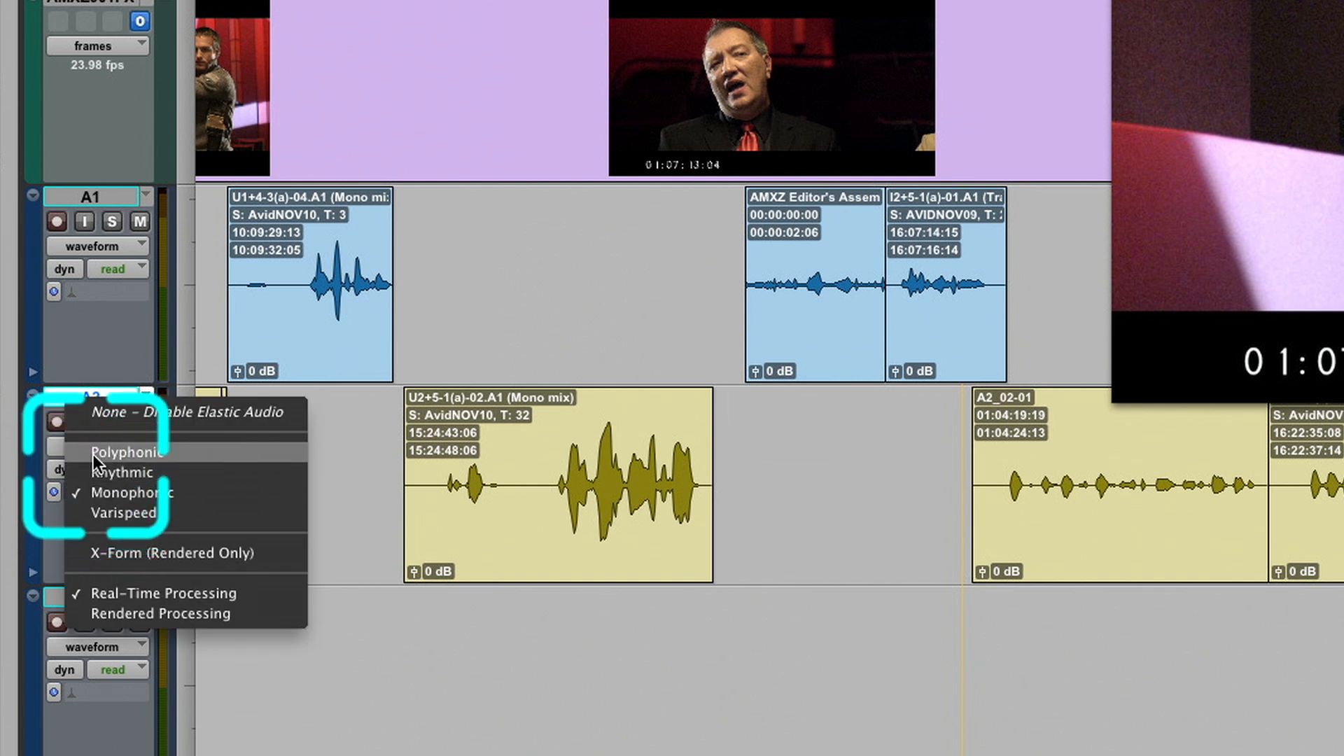
{"action": "left_click", "coordinate": [100, 488]}
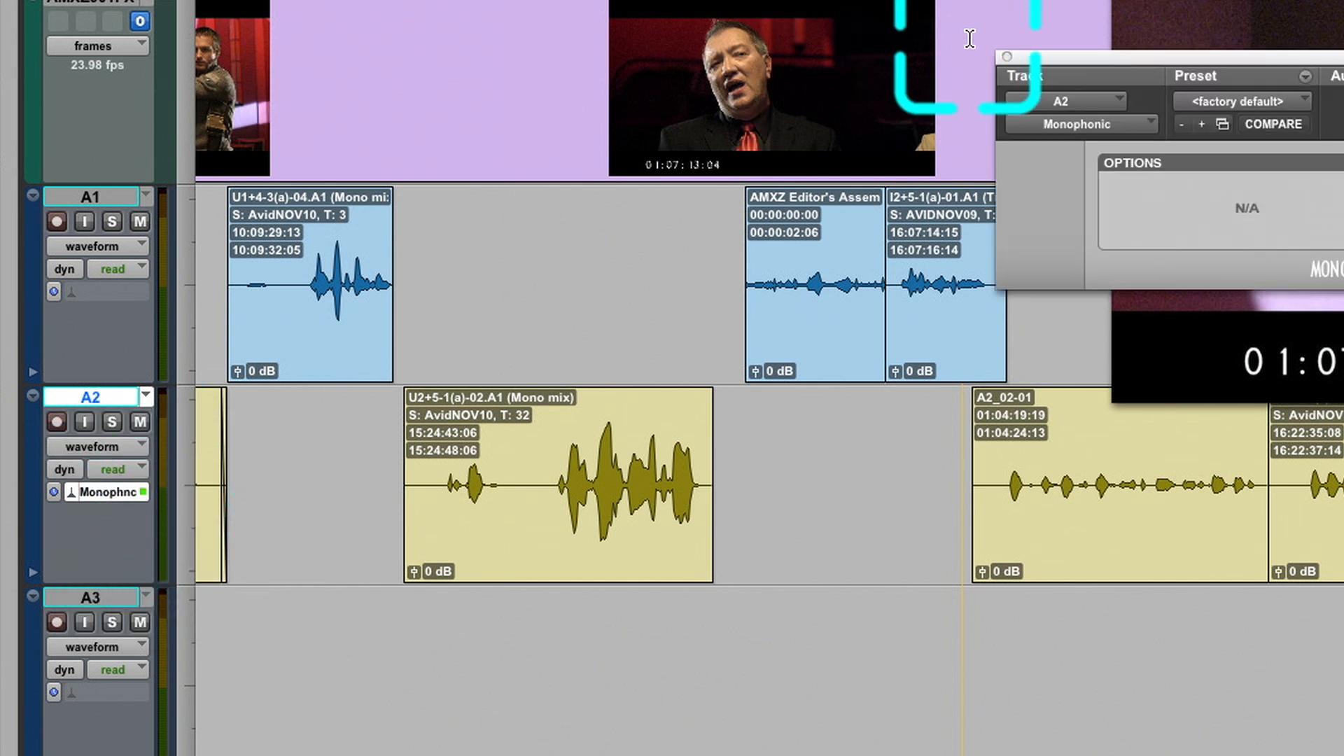
{"action": "left_click", "coordinate": [1006, 56]}
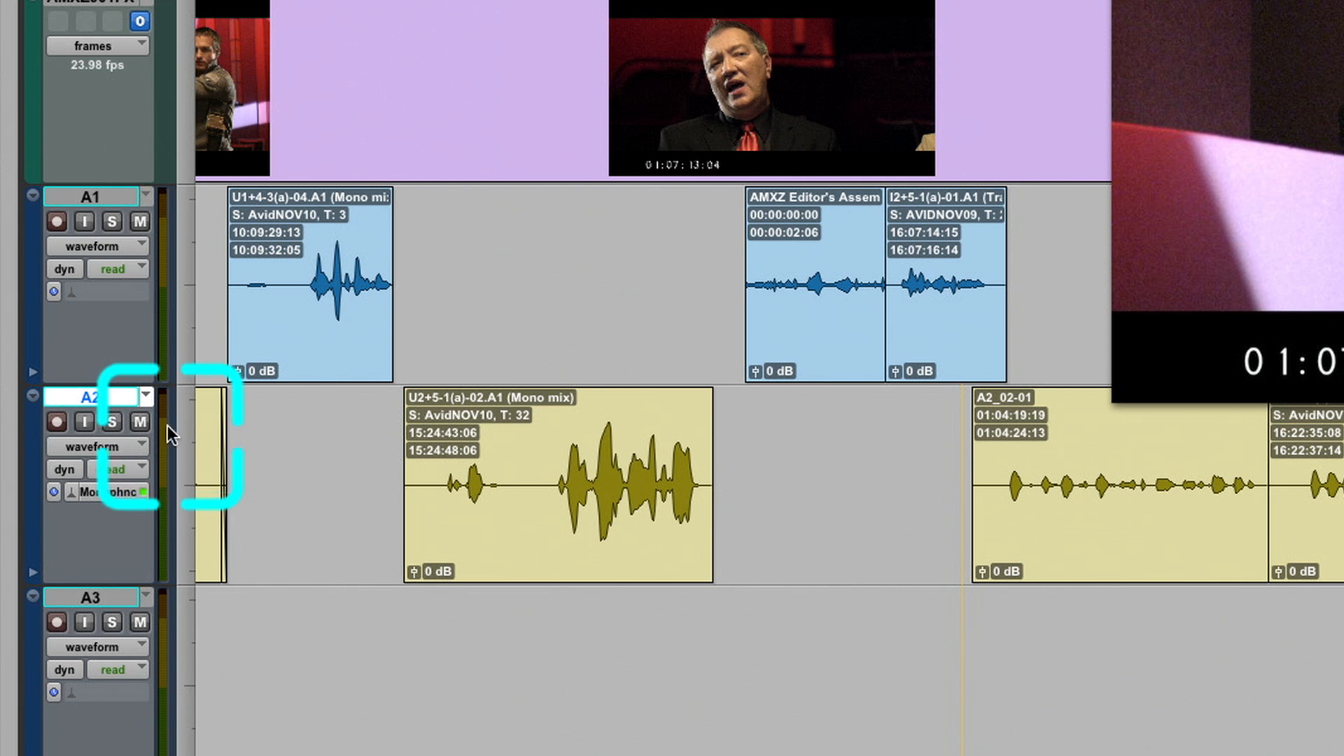
Show track A2 in analysis view, and switch it to warp view
{"action": "left_click", "coordinate": [138, 448]}
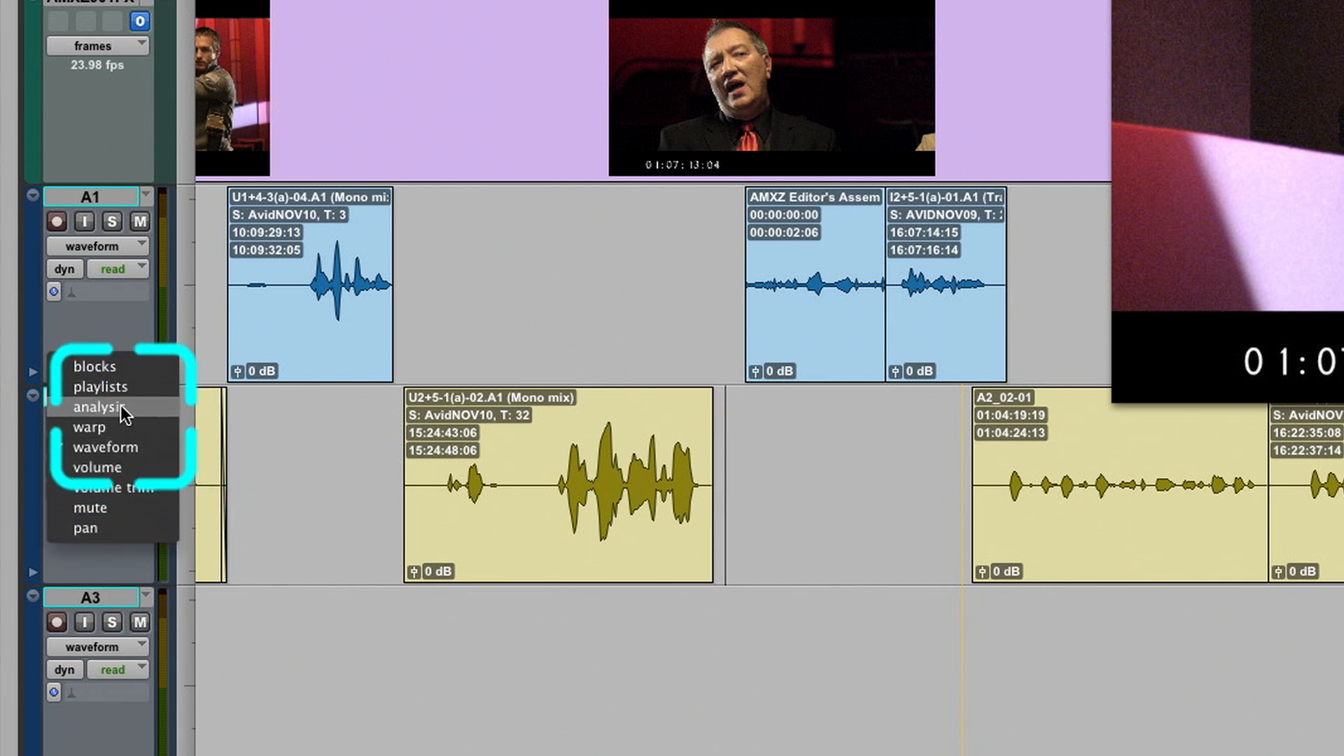
{"action": "left_click", "coordinate": [98, 407]}
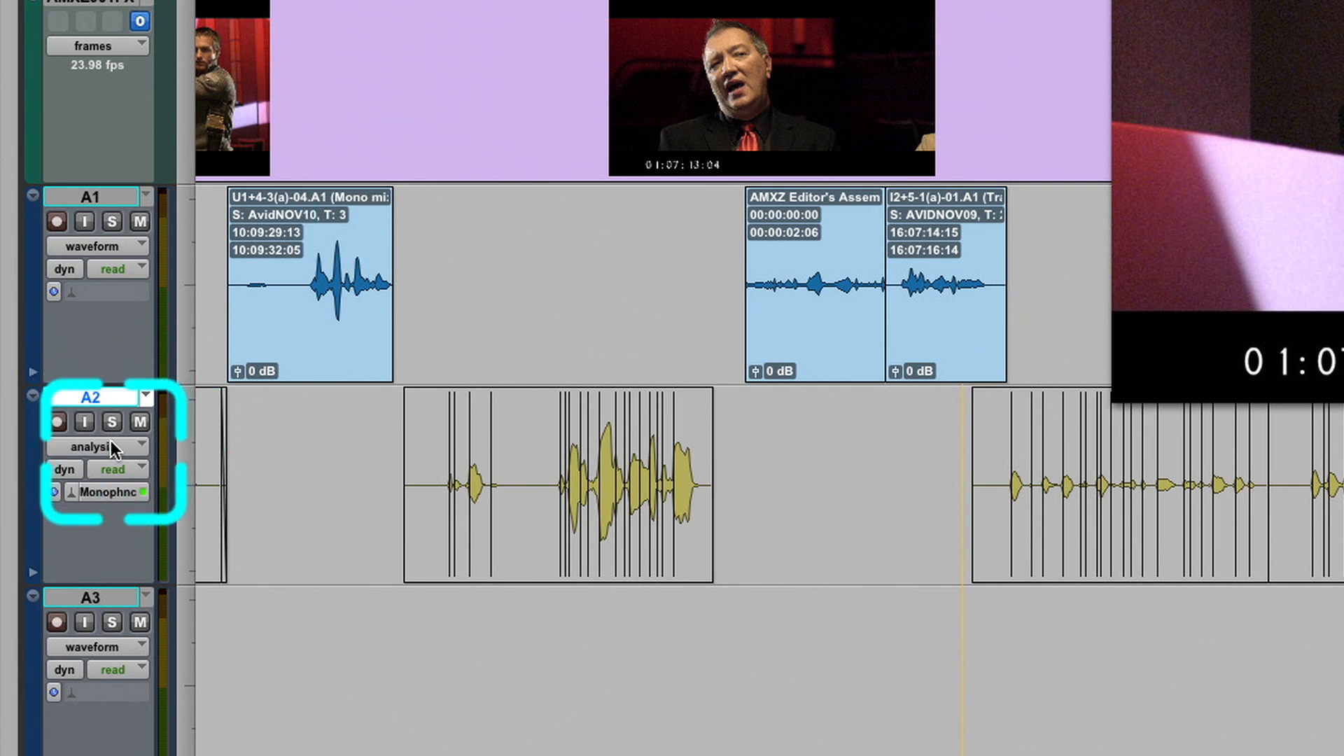
{"action": "left_click", "coordinate": [111, 440]}
{"action": "left_click", "coordinate": [109, 464]}
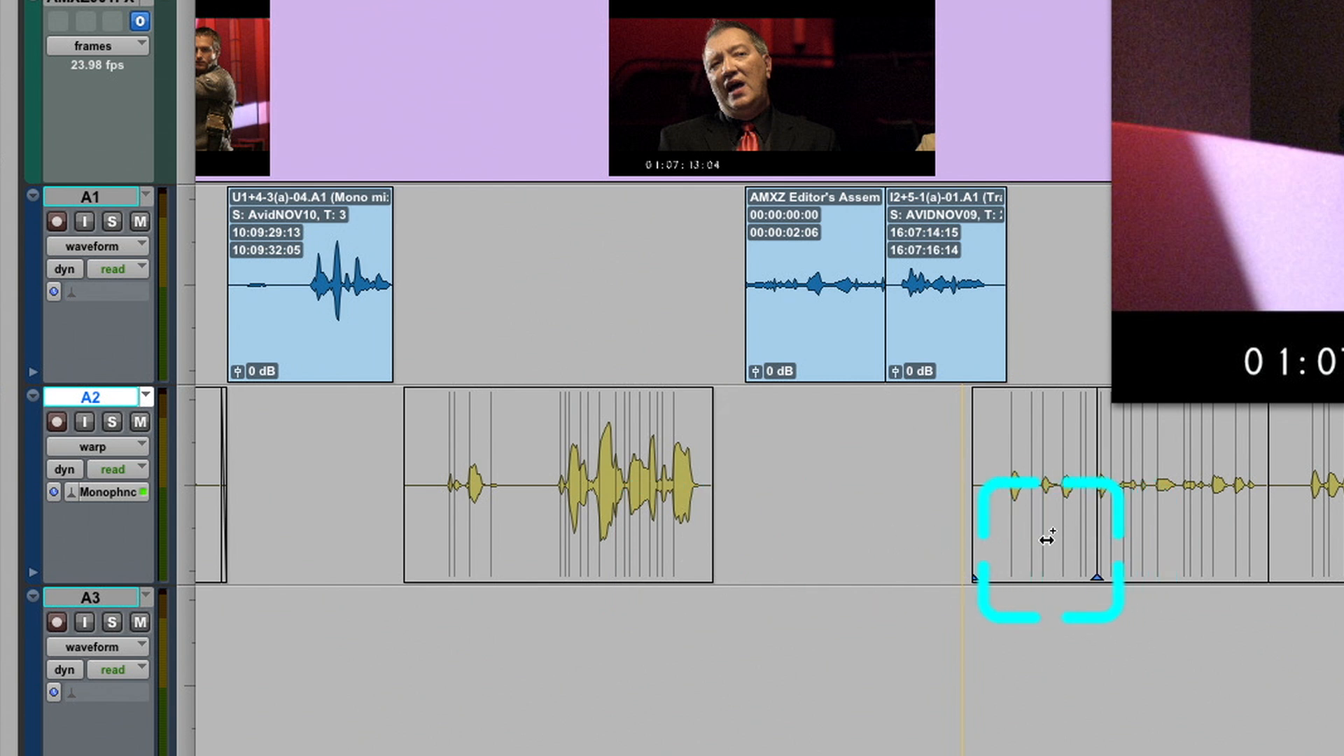
Warp the first word of clip A2_02-01 later, to about picture timecode 01:07:20:02, and play the result from 00:55:21:04
{"action": "left_click_drag", "start_coordinate": [1010, 541], "coordinate": [1037, 543]}
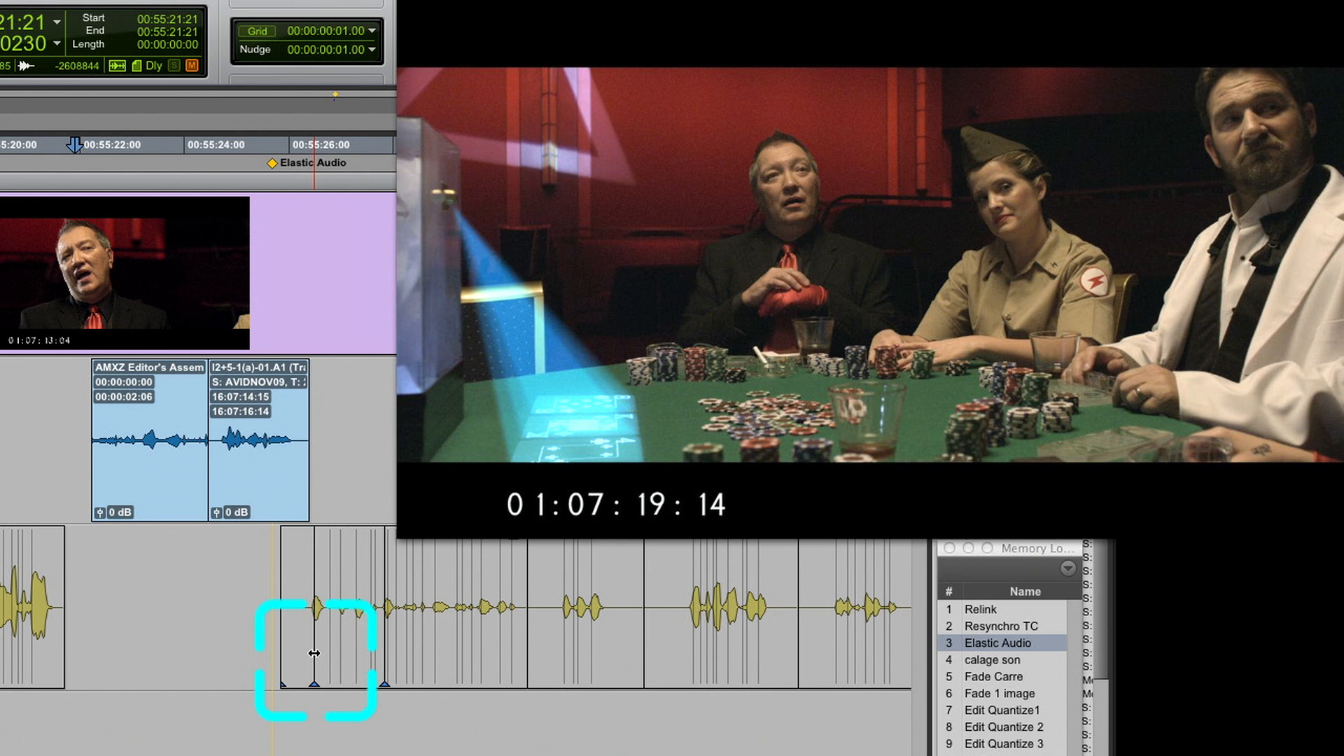
{"action": "mouse_move", "coordinate": [319, 655]}
{"action": "left_mouse_down"}
{"action": "mouse_move", "coordinate": [300, 663]}
{"action": "mouse_move", "coordinate": [342, 665]}
{"action": "left_mouse_up"}
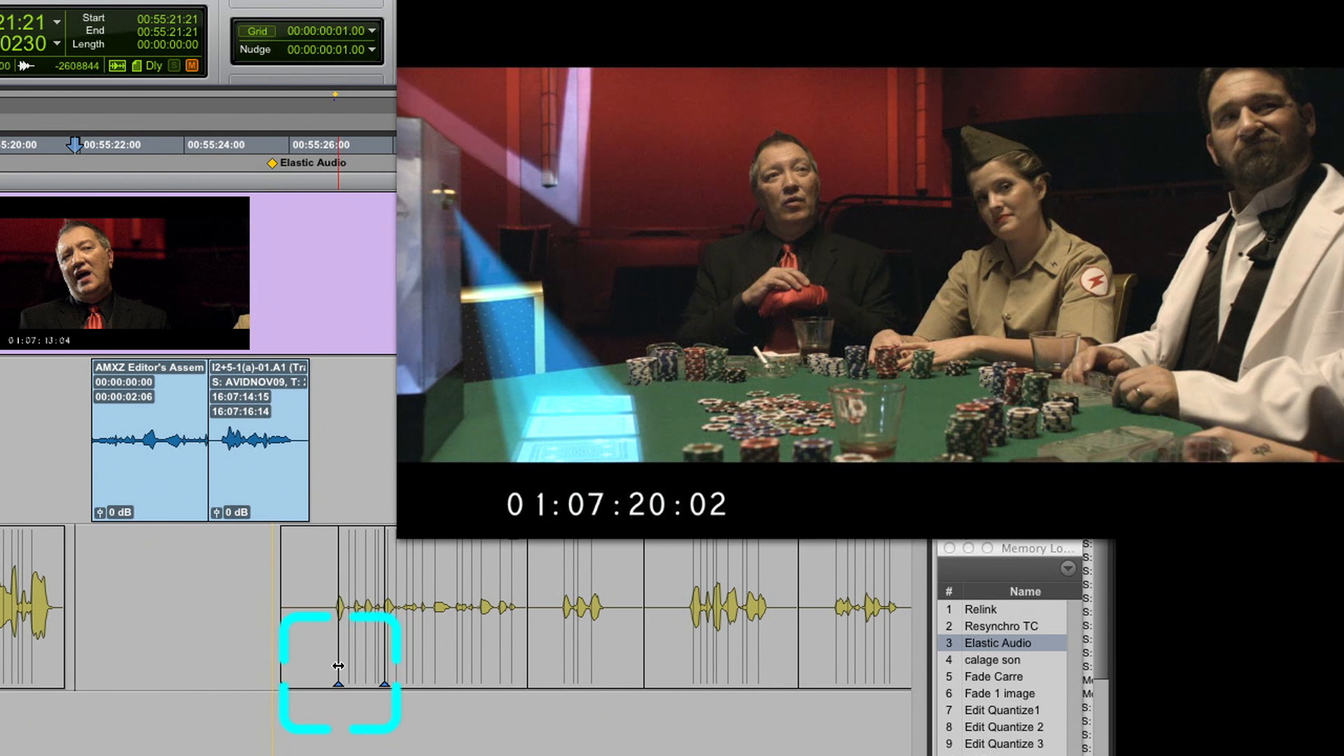
{"action": "left_click", "coordinate": [189, 575]}
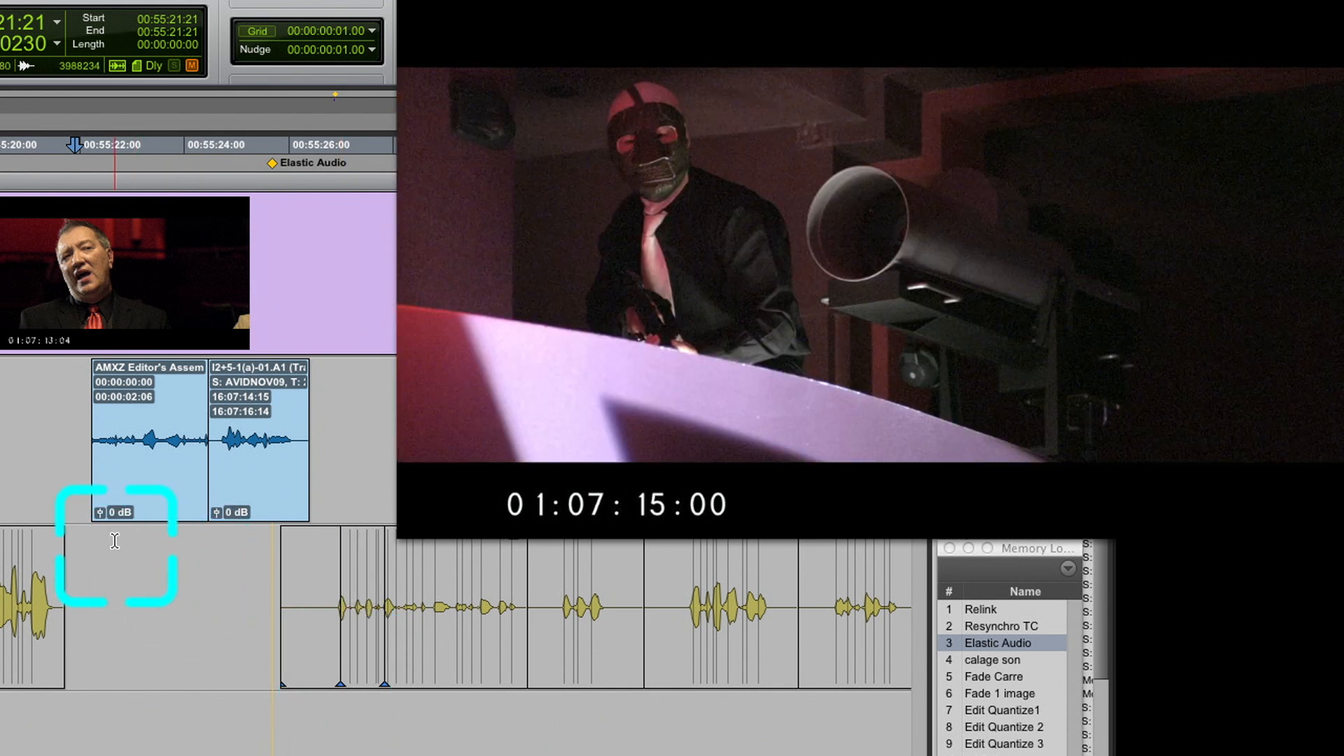
{"action": "left_click", "coordinate": [40, 544]}
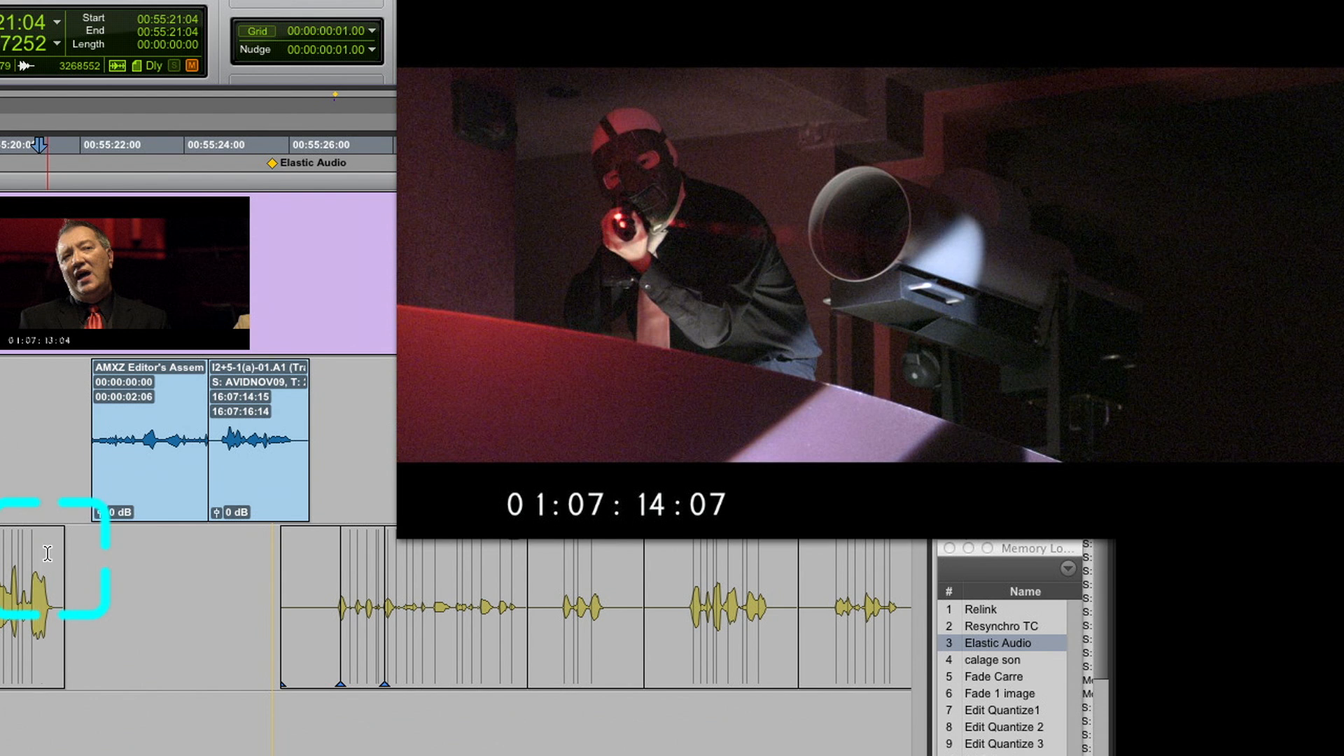
{"action": "key", "text": "space"}
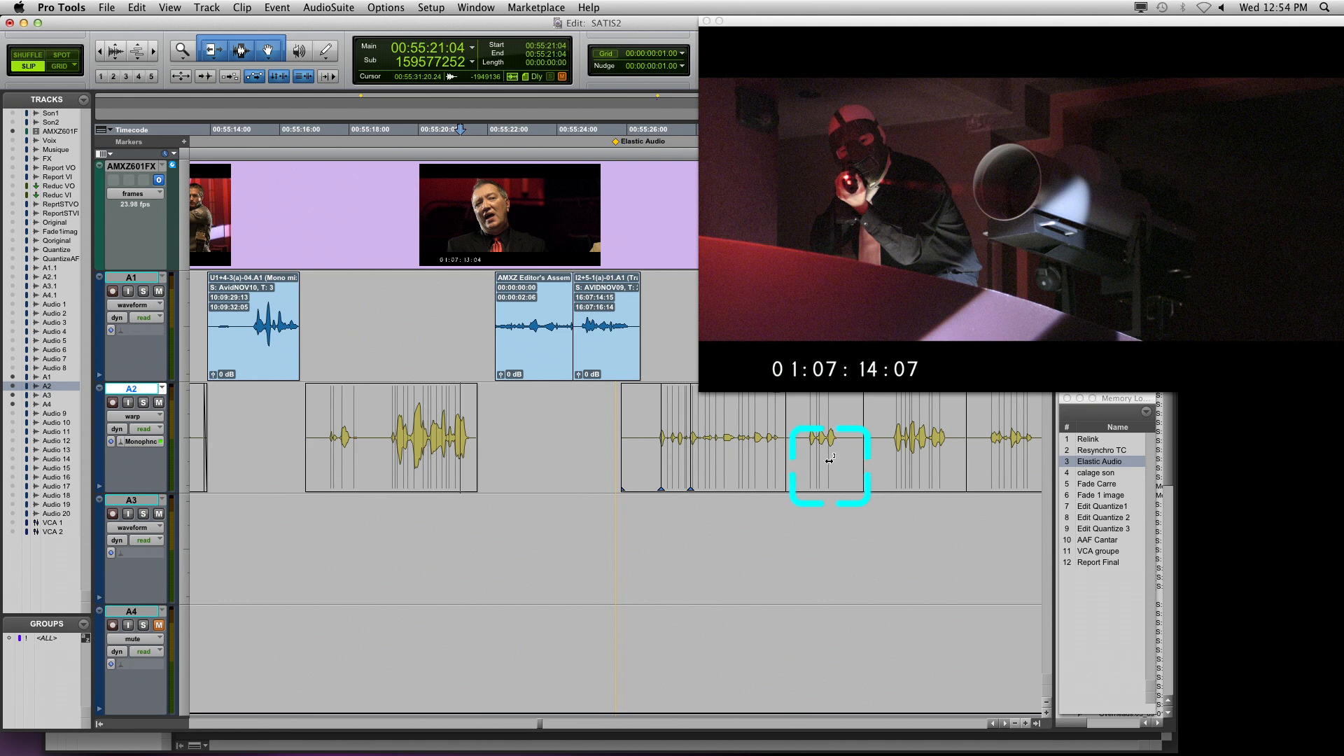
{"action": "left_click_drag", "start_coordinate": [829, 461], "coordinate": [843, 467]}
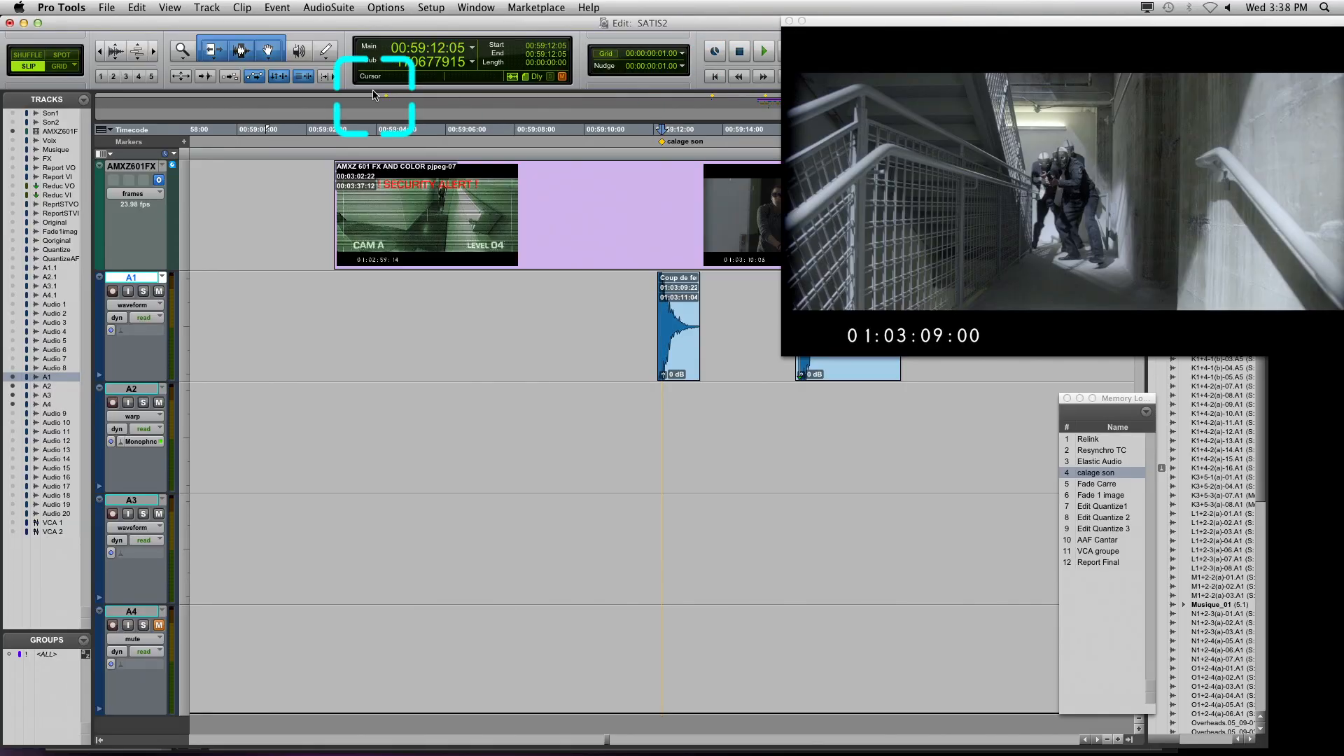
With linked selections, select about 1:21 of timeline from 00:59:02:03, and a range on track A1 from 00:59:06:02 to 00:59:08:04
{"action": "left_click_drag", "start_coordinate": [313, 130], "coordinate": [379, 131]}
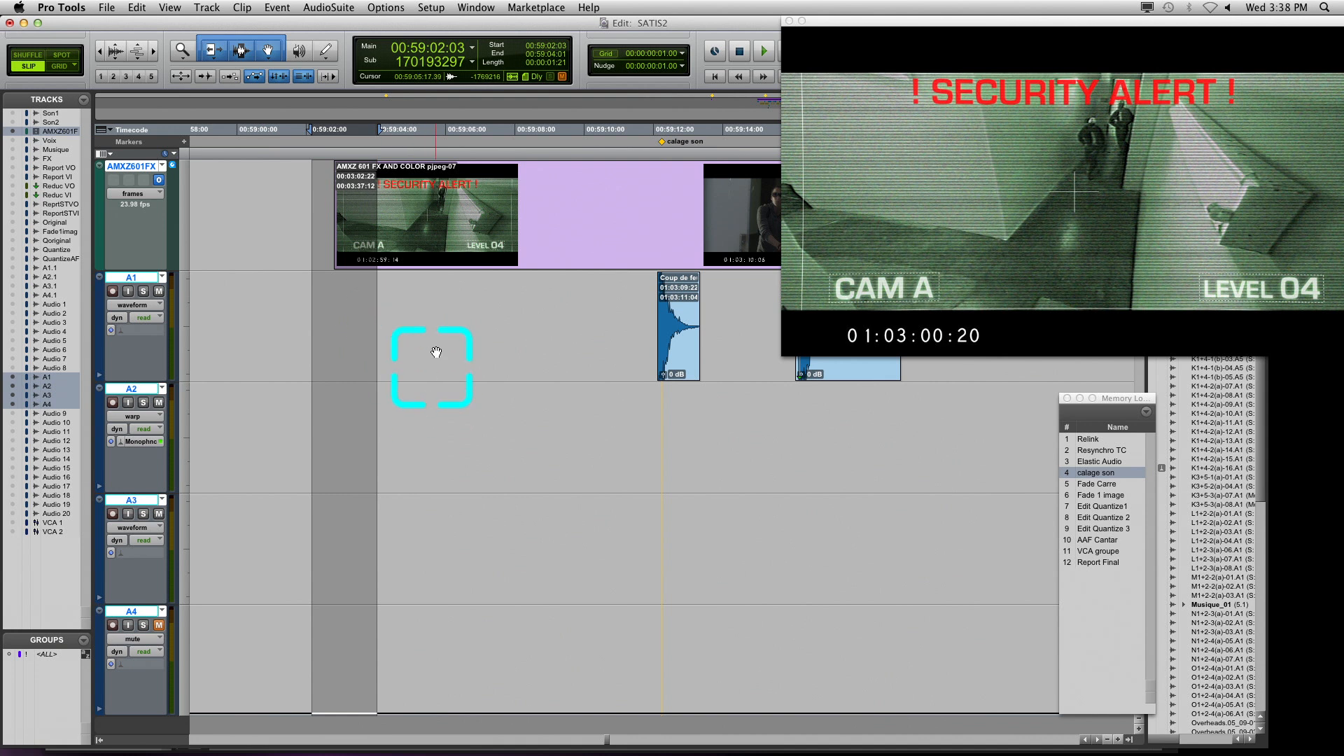
{"action": "left_click_drag", "start_coordinate": [448, 319], "coordinate": [519, 328]}
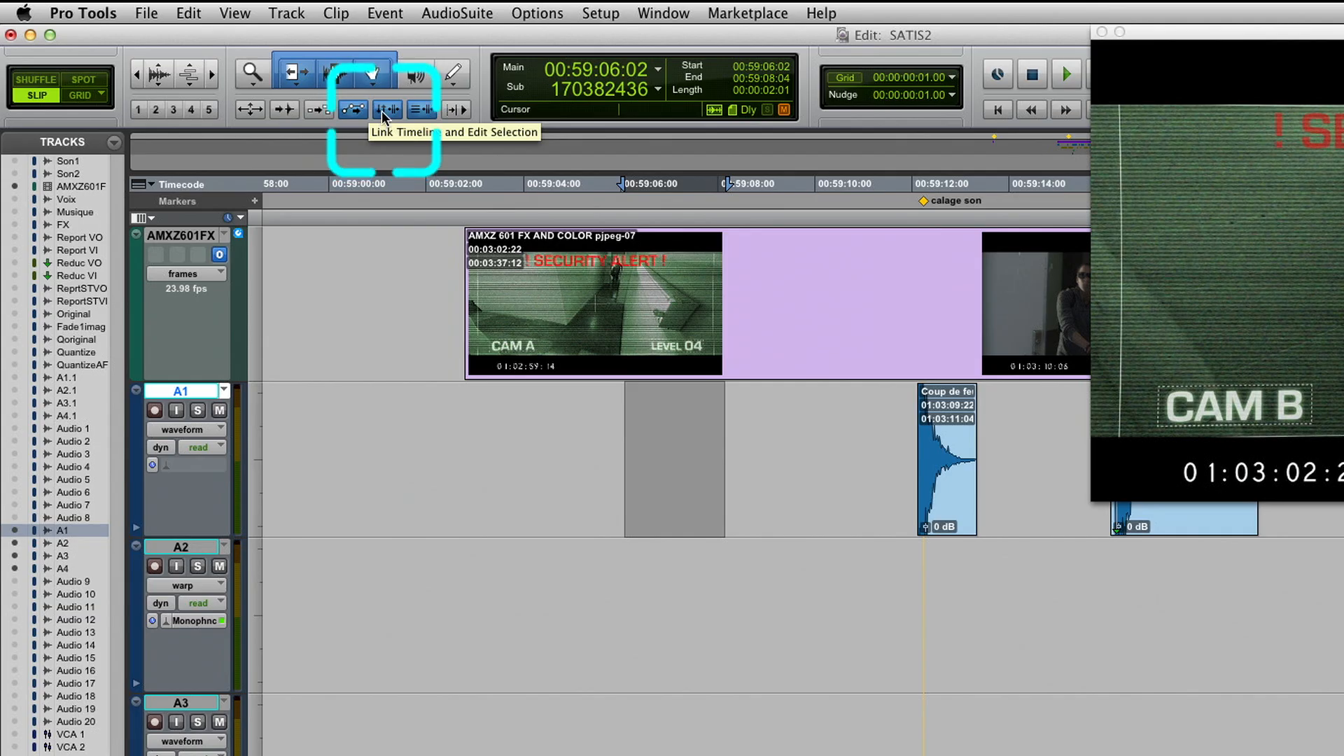
Unlink the timeline and edit selections, setting the timeline range to start at 00:59:02:15 and the edit selection to the first Coup de feu clip on A1
{"action": "left_click", "coordinate": [383, 114]}
{"action": "left_click", "coordinate": [461, 185]}
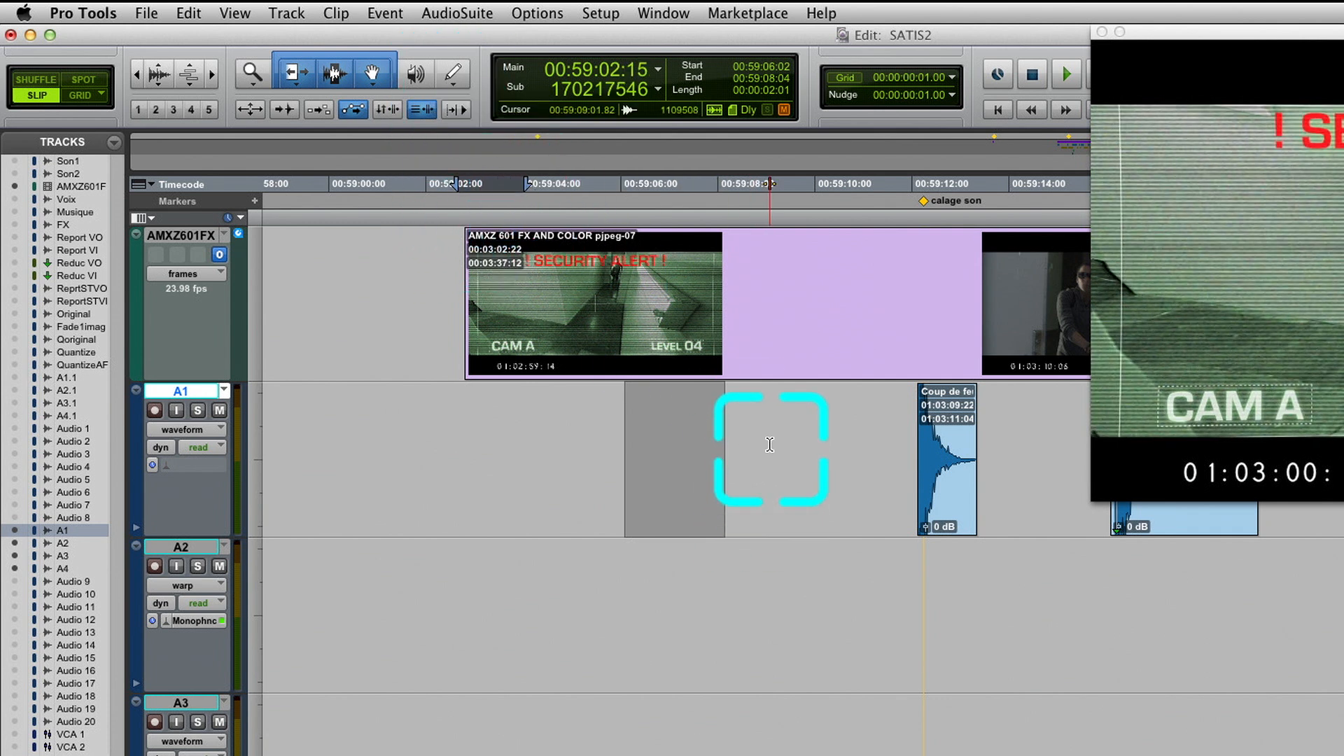
{"action": "left_click_drag", "start_coordinate": [770, 452], "coordinate": [871, 446]}
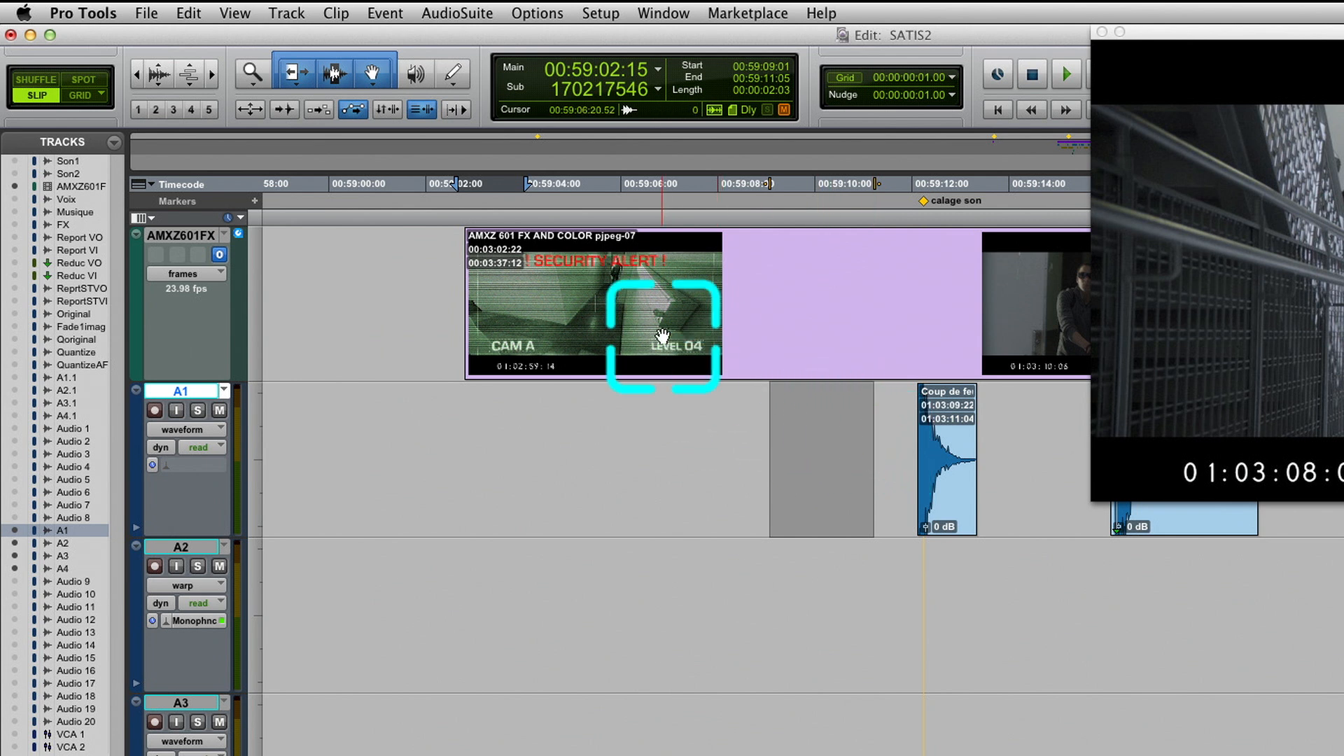
{"action": "left_click", "coordinate": [643, 292]}
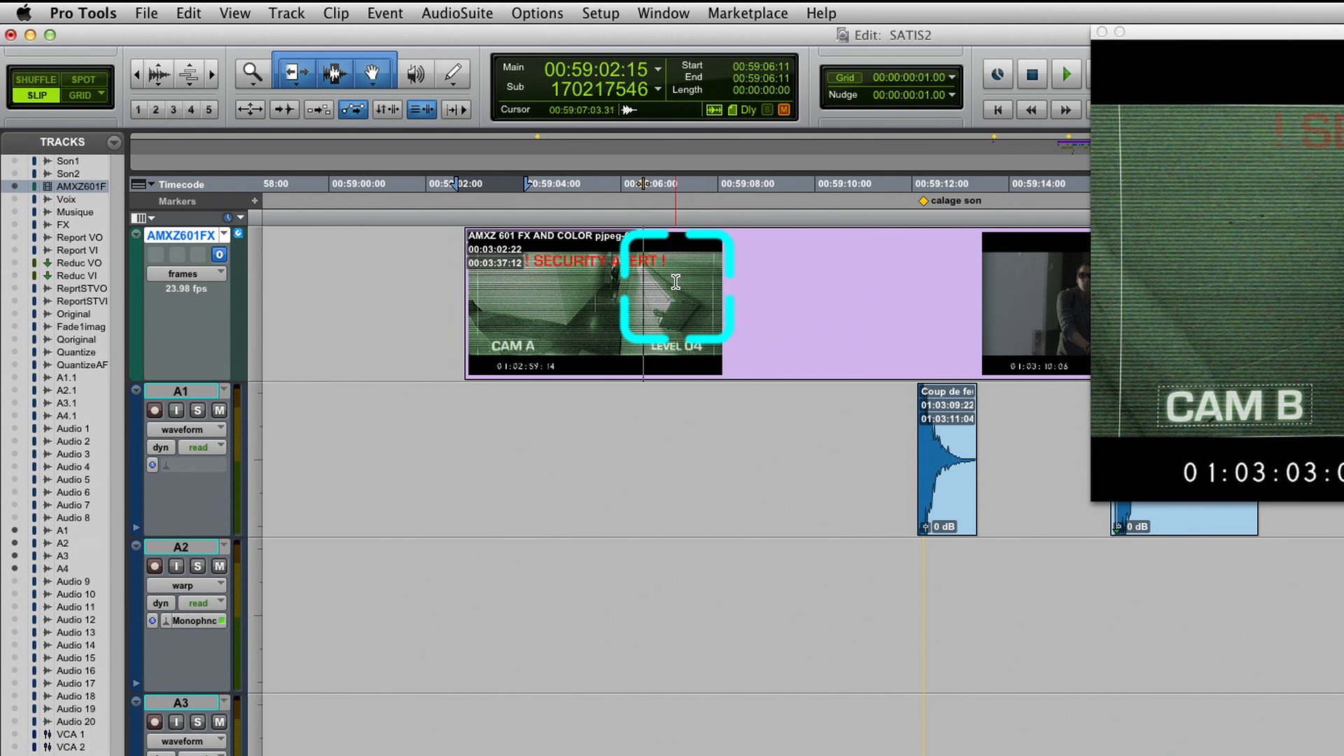
{"action": "left_click", "coordinate": [938, 482]}
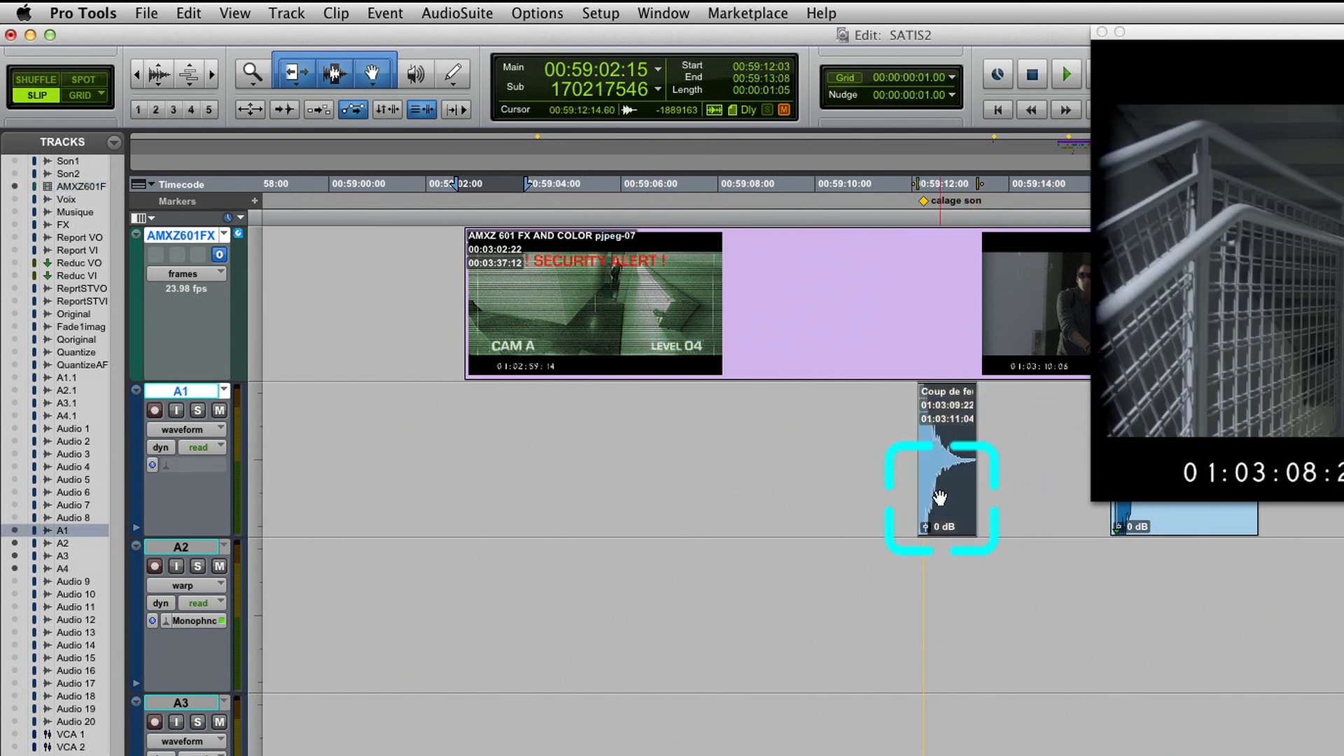
Play the timeline repeatedly from 00:59:06:15 while keeping the A1 clip selected, and move the playback position to 00:59:12:08
{"action": "left_click", "coordinate": [653, 185]}
{"action": "key", "text": "space"}
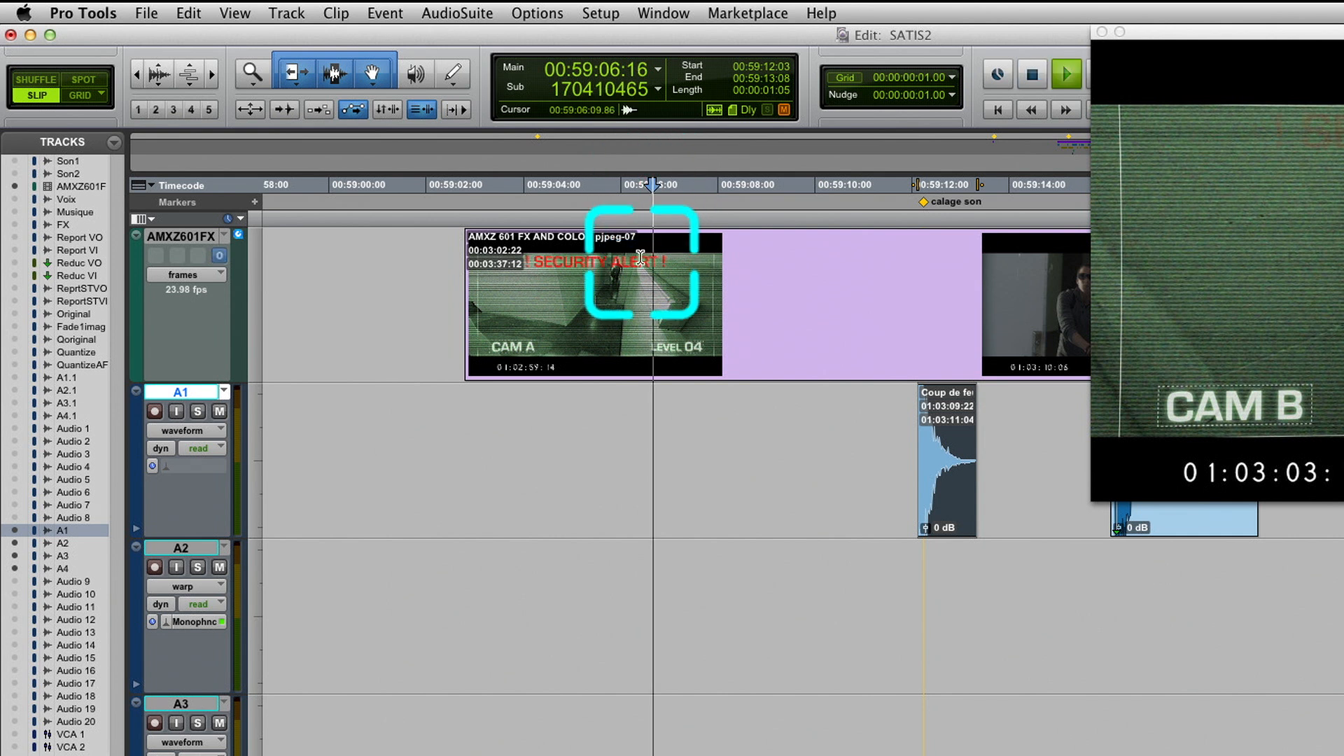
{"action": "key", "text": "space"}
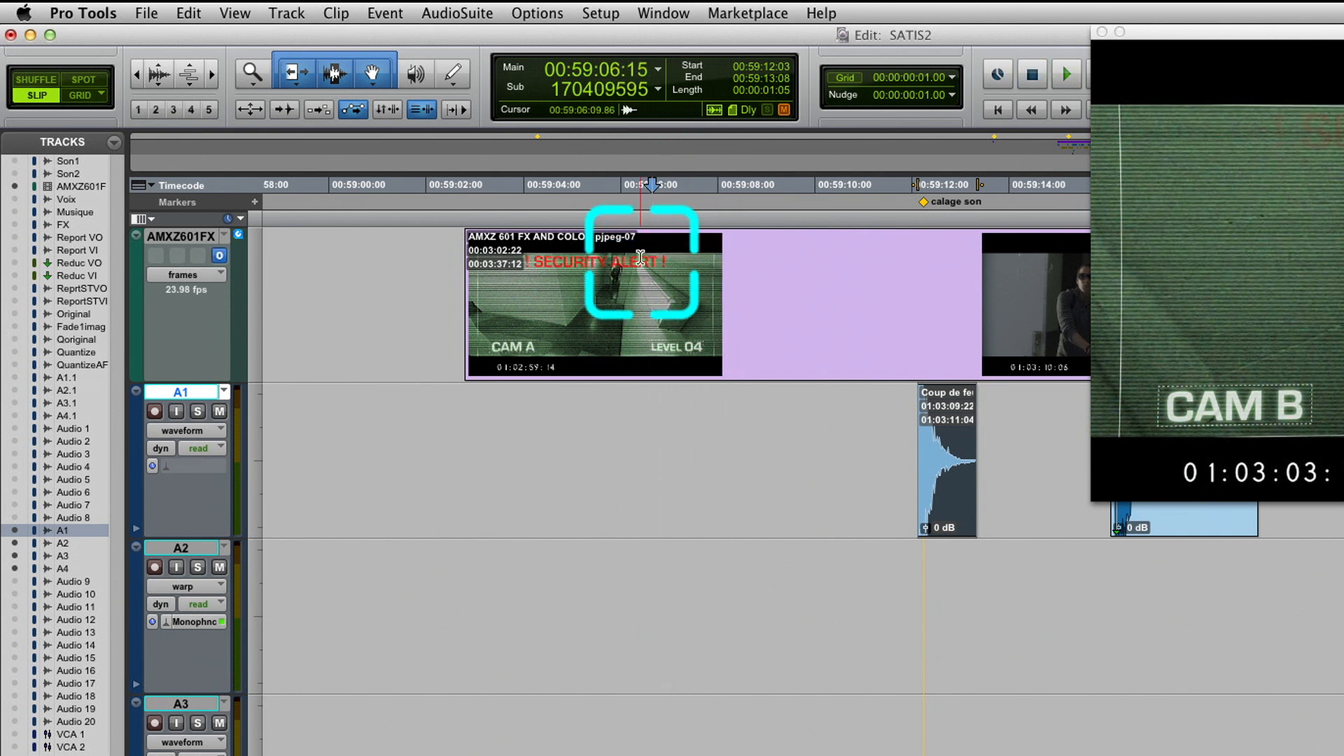
{"action": "key", "text": "space"}
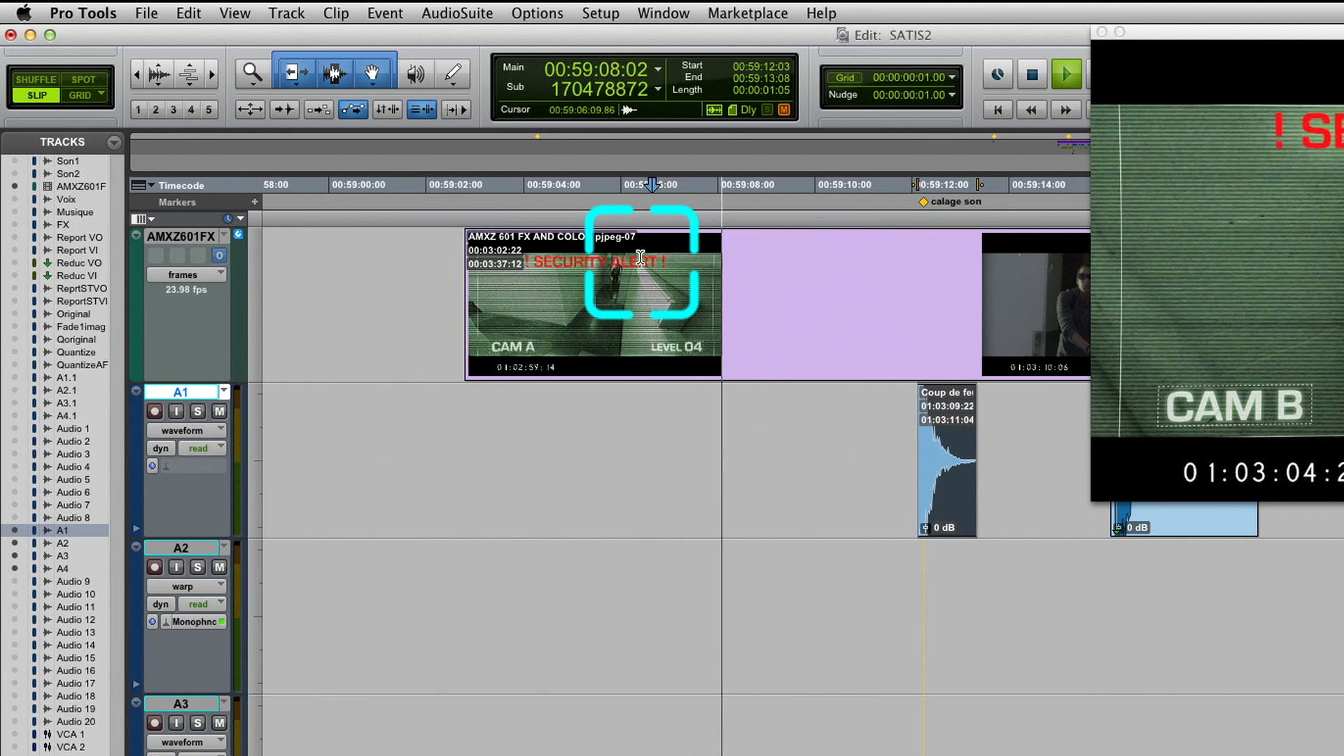
{"action": "key", "text": "space"}
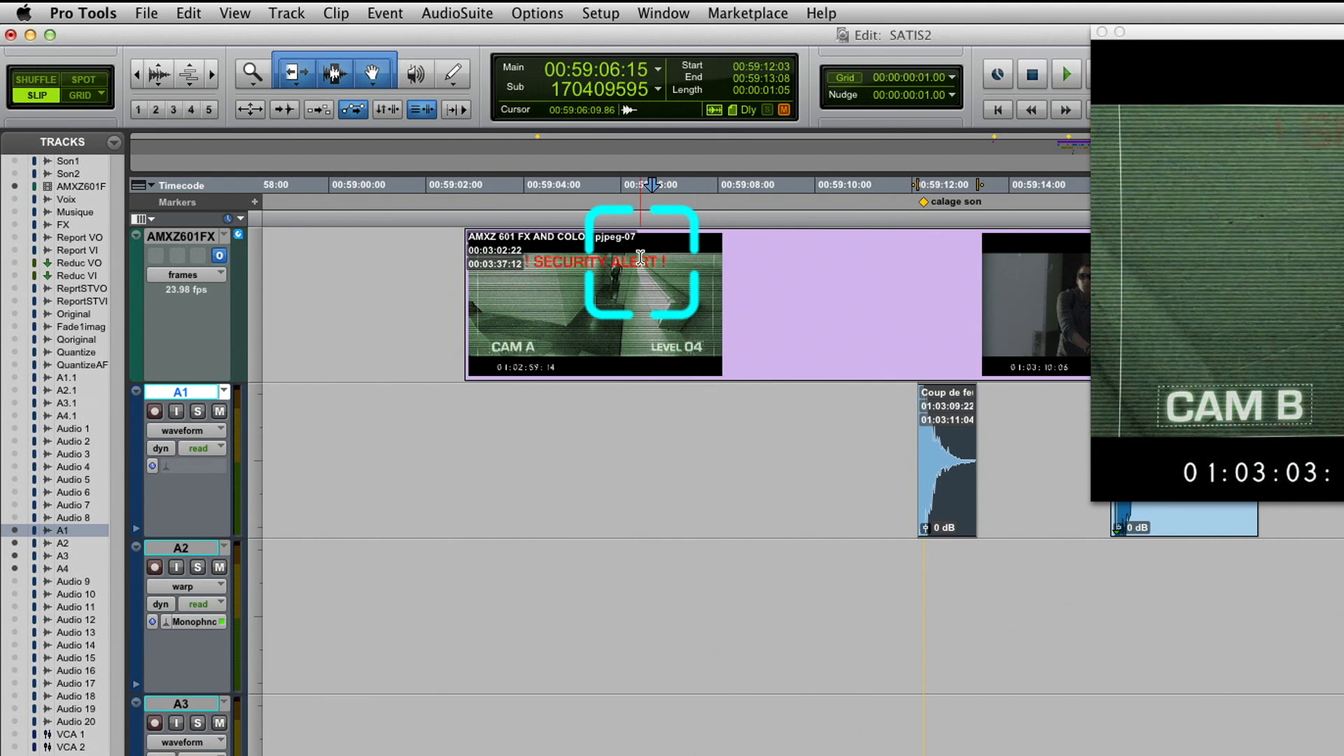
{"action": "key", "text": "space"}
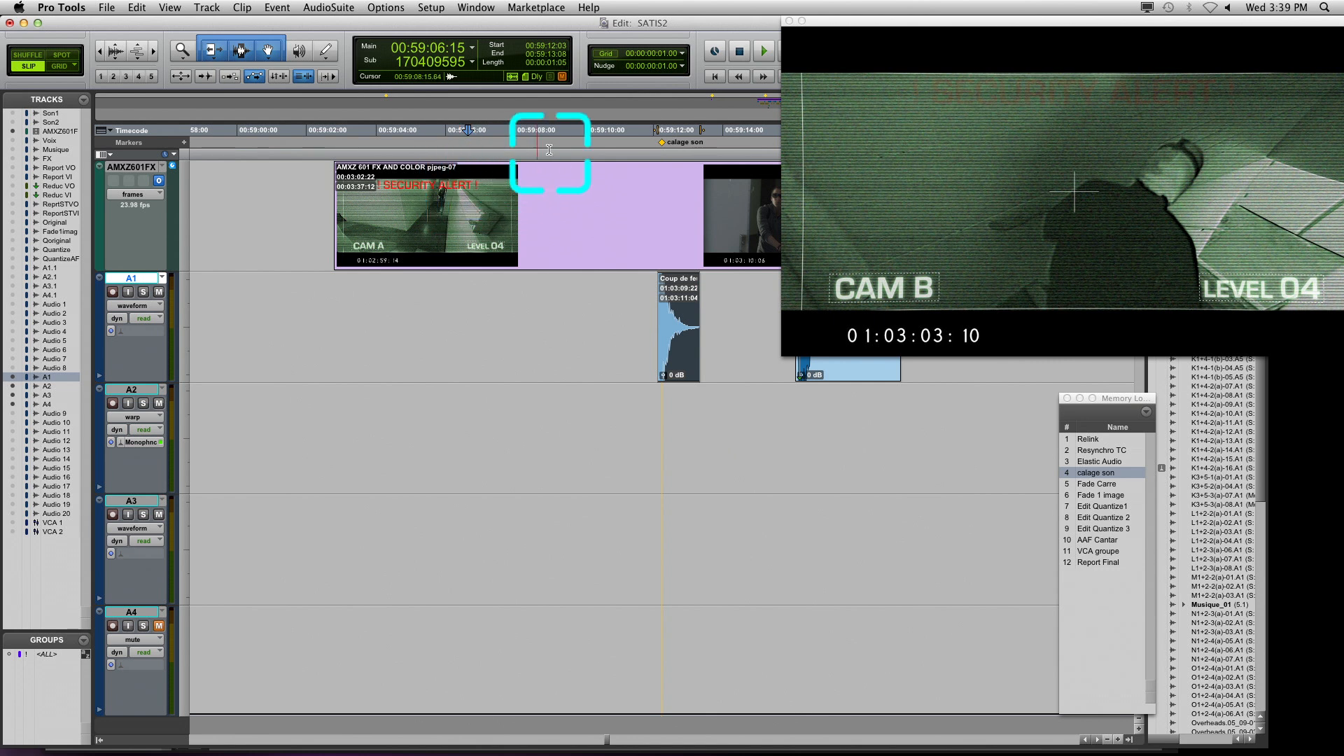
{"action": "left_click", "coordinate": [667, 130]}
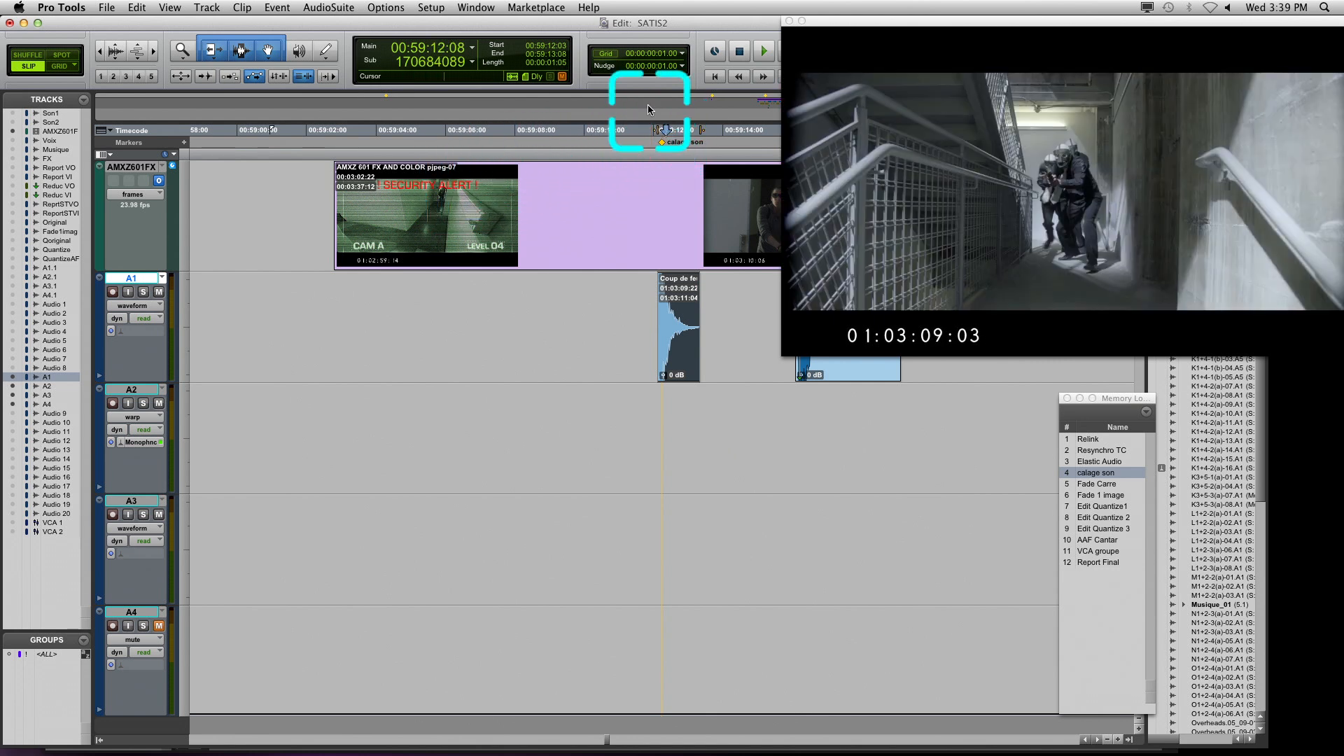
Advance the playback position frame by frame to 00:59:13:00 and snap the start of the first Coup de feu clip to it
{"action": "key", "text": "KP_2"}
{"action": "key", "text": "KP_2"}
{"action": "key", "text": "KP_2"}
{"action": "key", "text": "KP_2"}
{"action": "key", "text": "KP_2"}
{"action": "key", "text": "KP_2"}
{"action": "key", "text": "KP_2"}
{"action": "key", "text": "KP_2"}
{"action": "key", "text": "KP_2"}
{"action": "key", "text": "KP_2"}
{"action": "key", "text": "KP_2"}
{"action": "key", "text": "KP_2"}
{"action": "key", "text": "KP_2"}
{"action": "key", "text": "KP_2"}
{"action": "key", "text": "KP_2"}
{"action": "key", "text": "KP_2"}
{"action": "key", "text": "KP_2"}
{"action": "key", "text": "KP_2"}
{"action": "key", "text": "KP_2"}
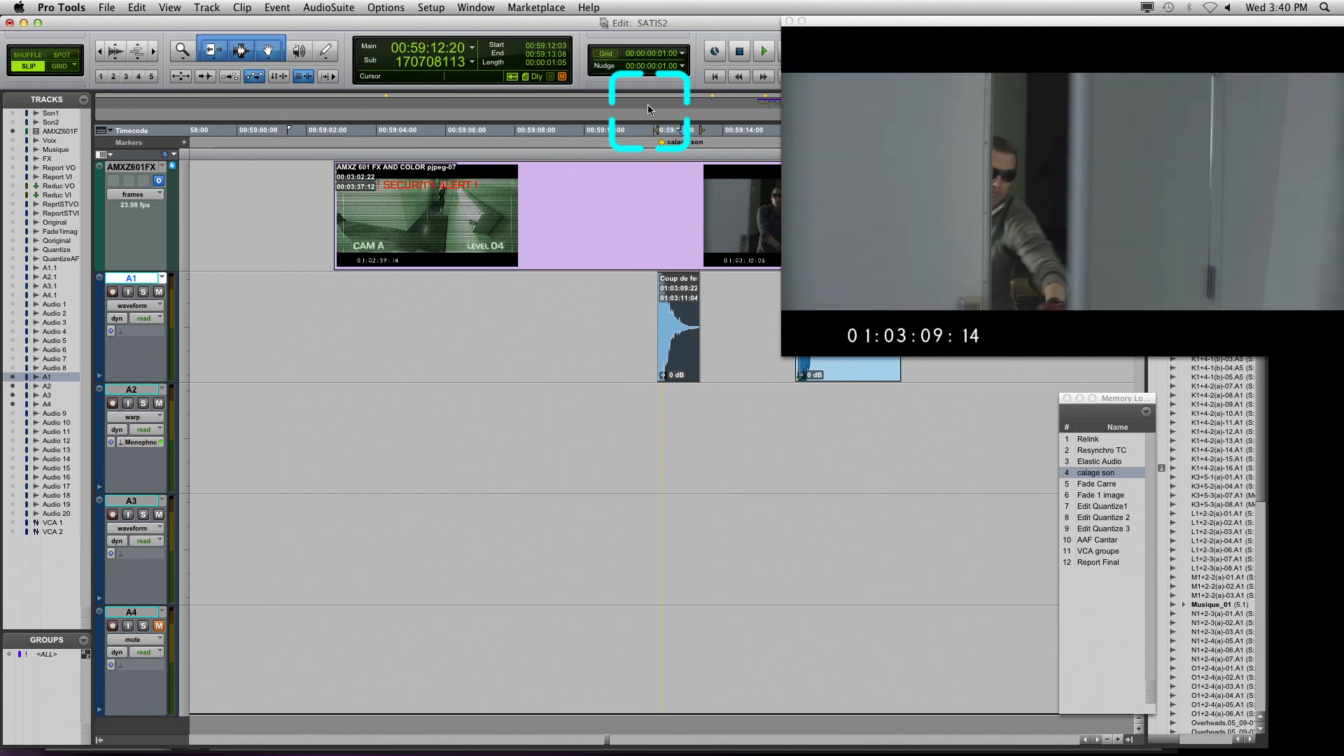
{"action": "key", "text": "KP_1"}
{"action": "key", "text": "KP_1"}
{"action": "key", "text": "KP_1"}
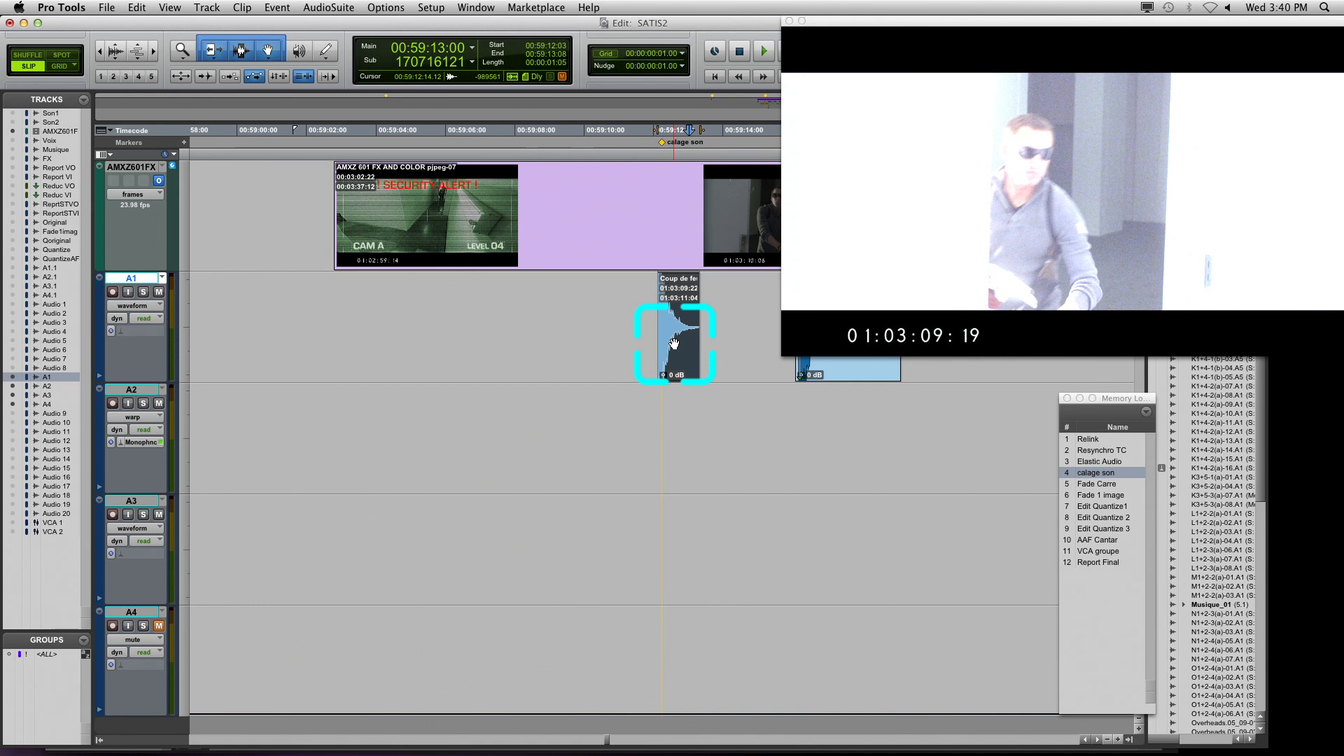
{"action": "key", "text": "h"}
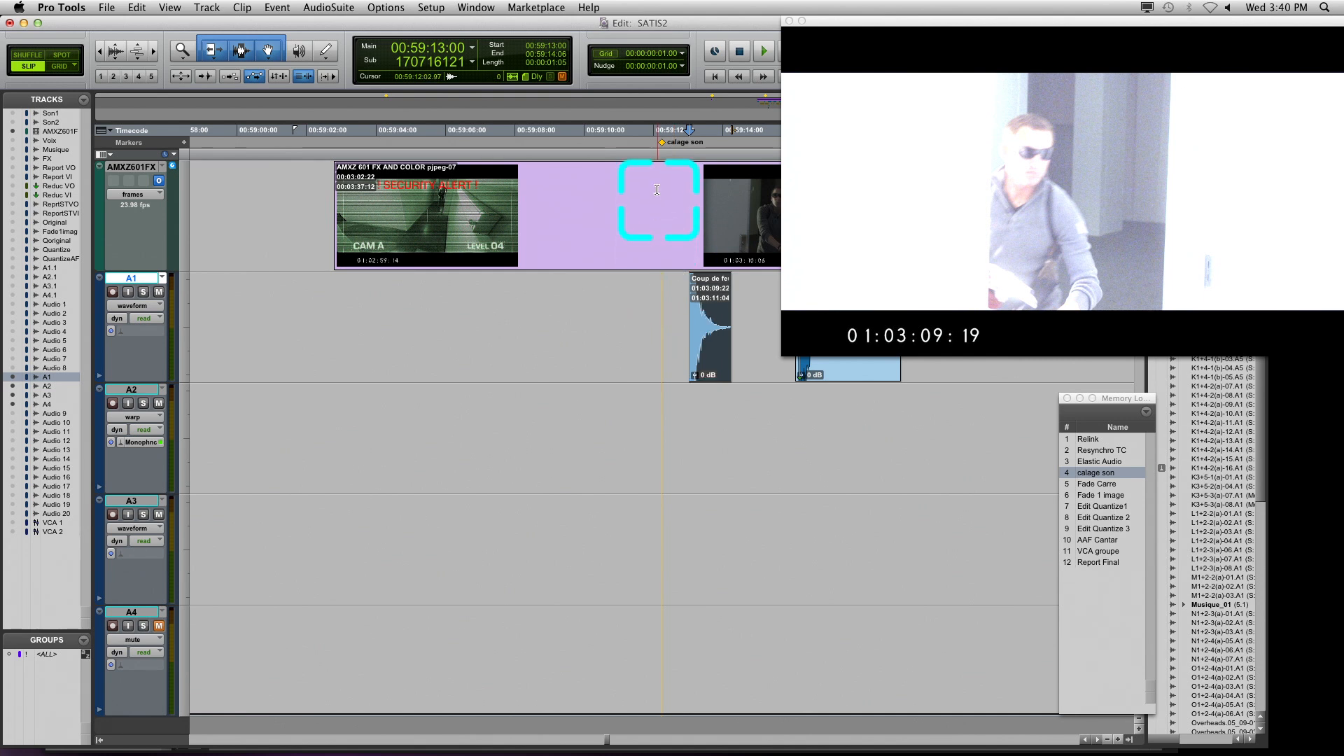
Play the timeline from 00:59:11:05 to check the first gunshot against the picture
{"action": "left_click", "coordinate": [625, 129]}
{"action": "key", "text": "space"}
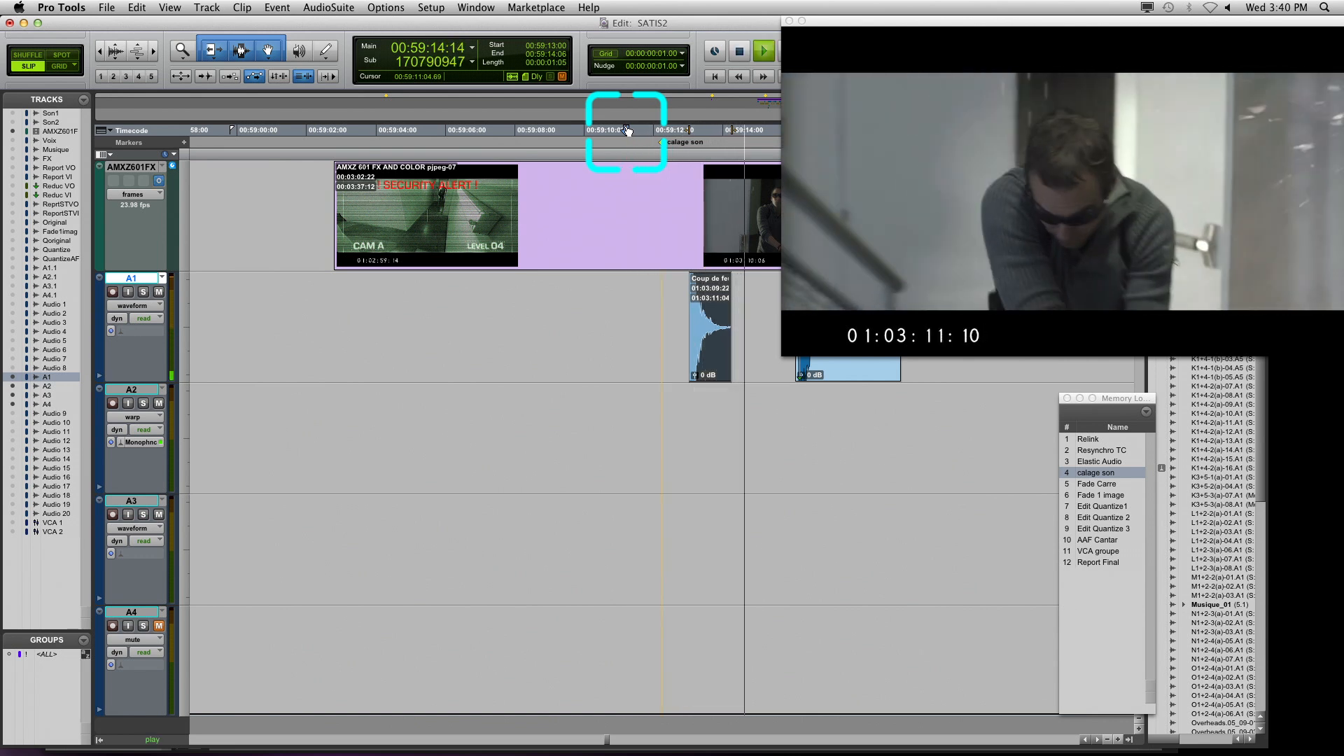
{"action": "key", "text": "space"}
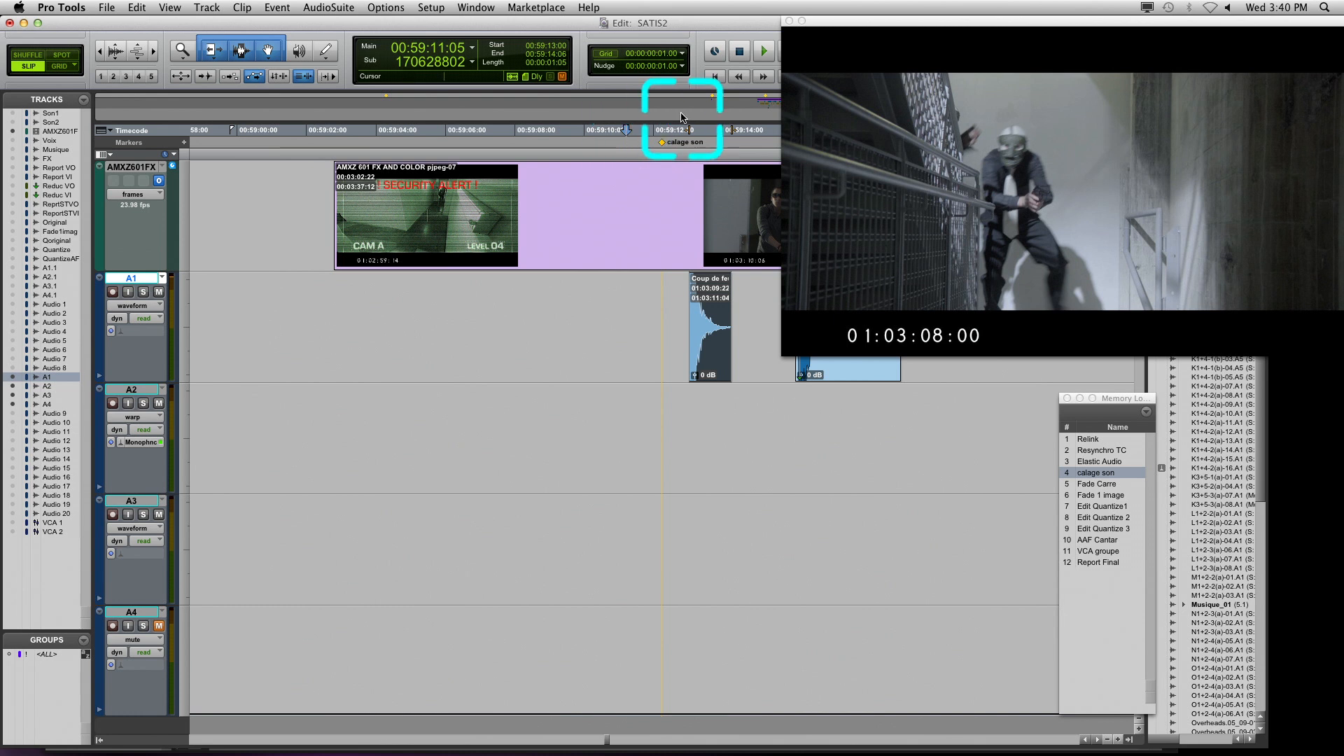
Move the video window clear of the second Coup de feu clip on A1 and examine its attack and sync point up close
{"action": "left_click_drag", "start_coordinate": [826, 26], "coordinate": [920, 26]}
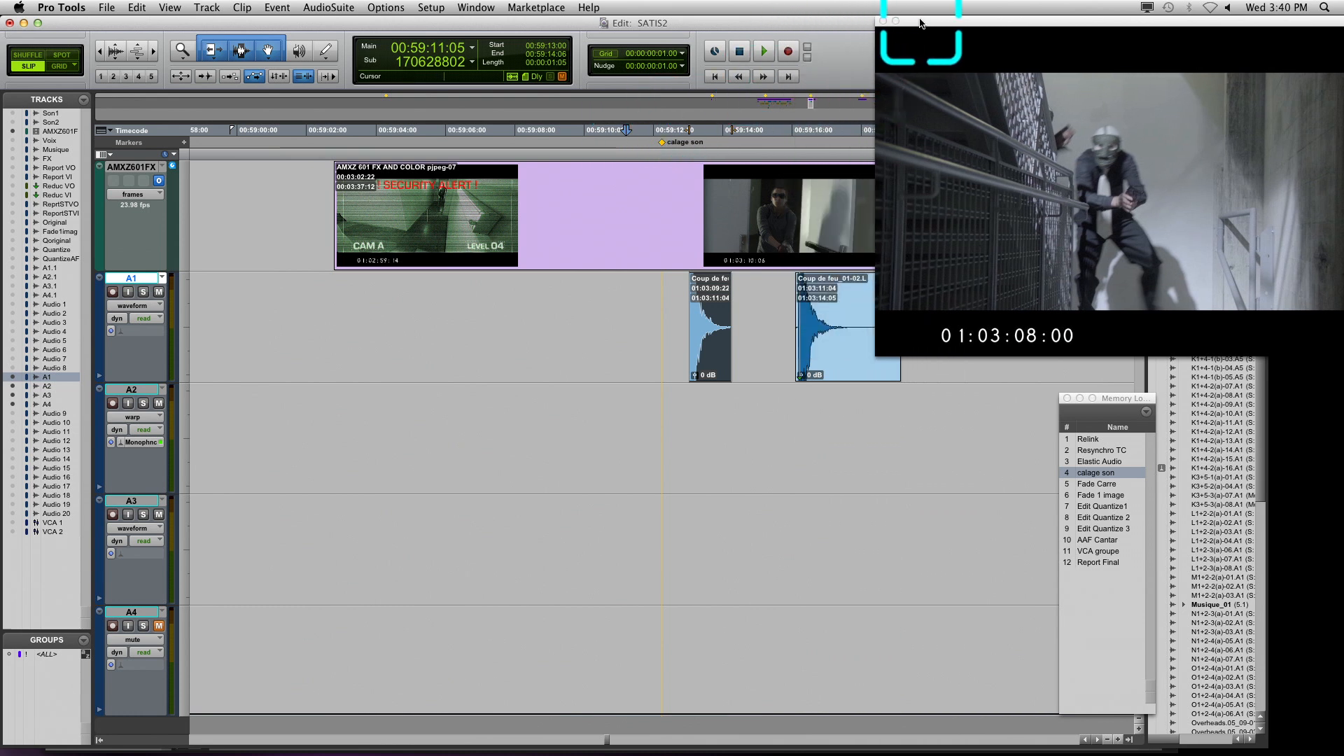
{"action": "left_click", "coordinate": [802, 324]}
{"action": "key", "text": "t"}
{"action": "key", "text": "t"}
{"action": "key", "text": "t"}
{"action": "key", "text": "t"}
{"action": "key", "text": "t"}
{"action": "key", "text": "t"}
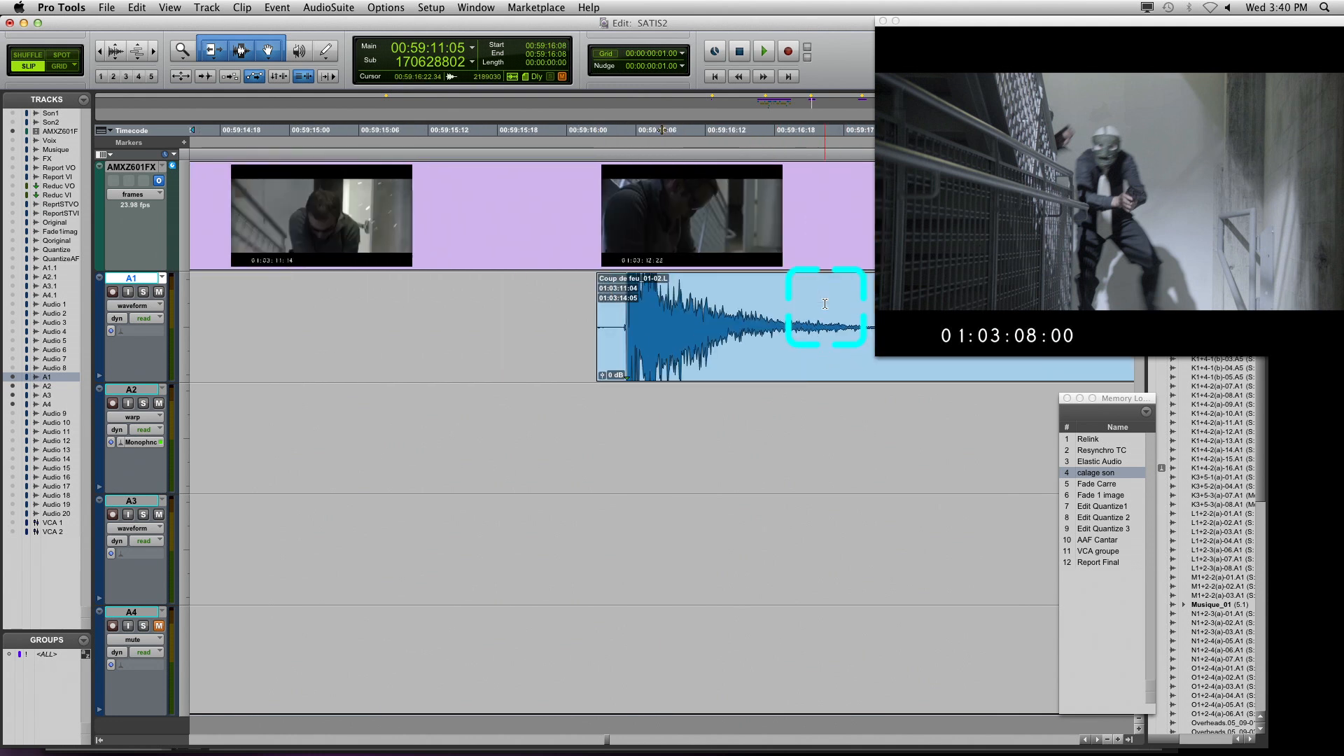
{"action": "key", "text": "r"}
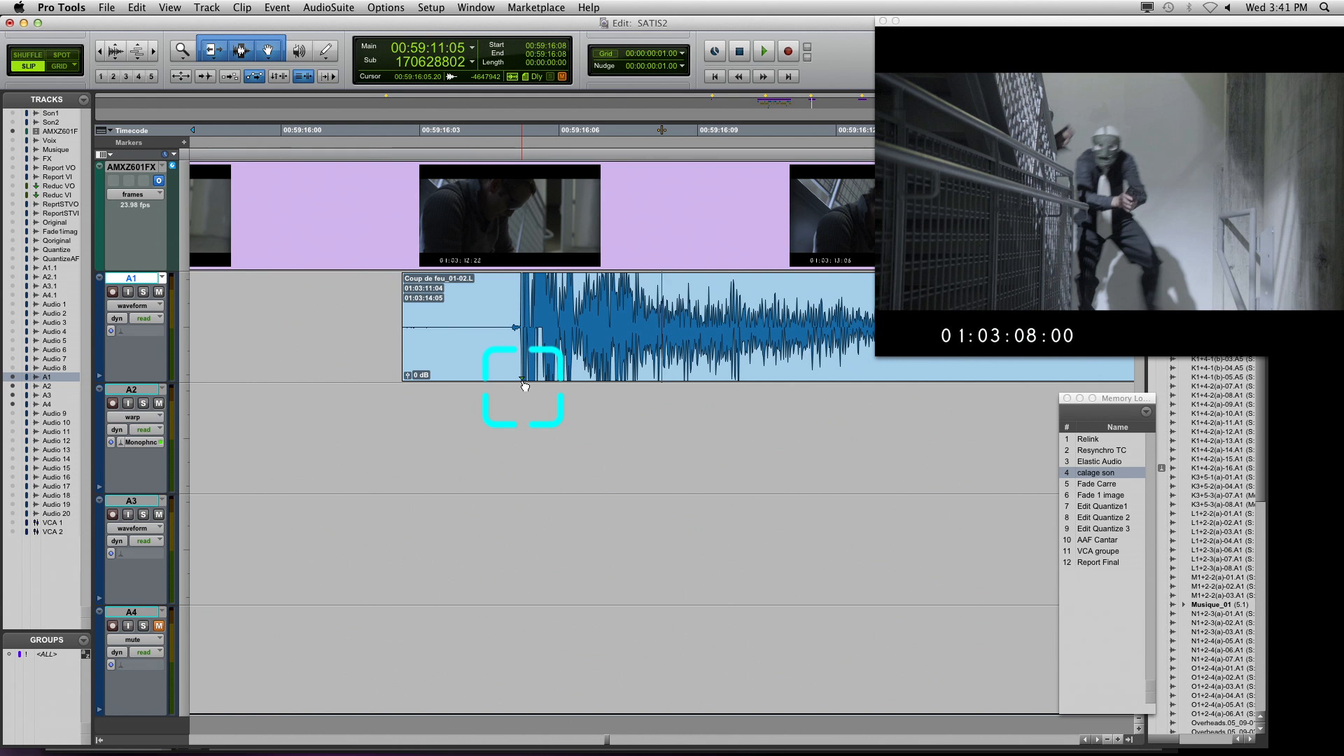
{"action": "key", "text": "r"}
{"action": "key", "text": "r"}
{"action": "key", "text": "r"}
{"action": "key", "text": "r"}
{"action": "key", "text": "r"}
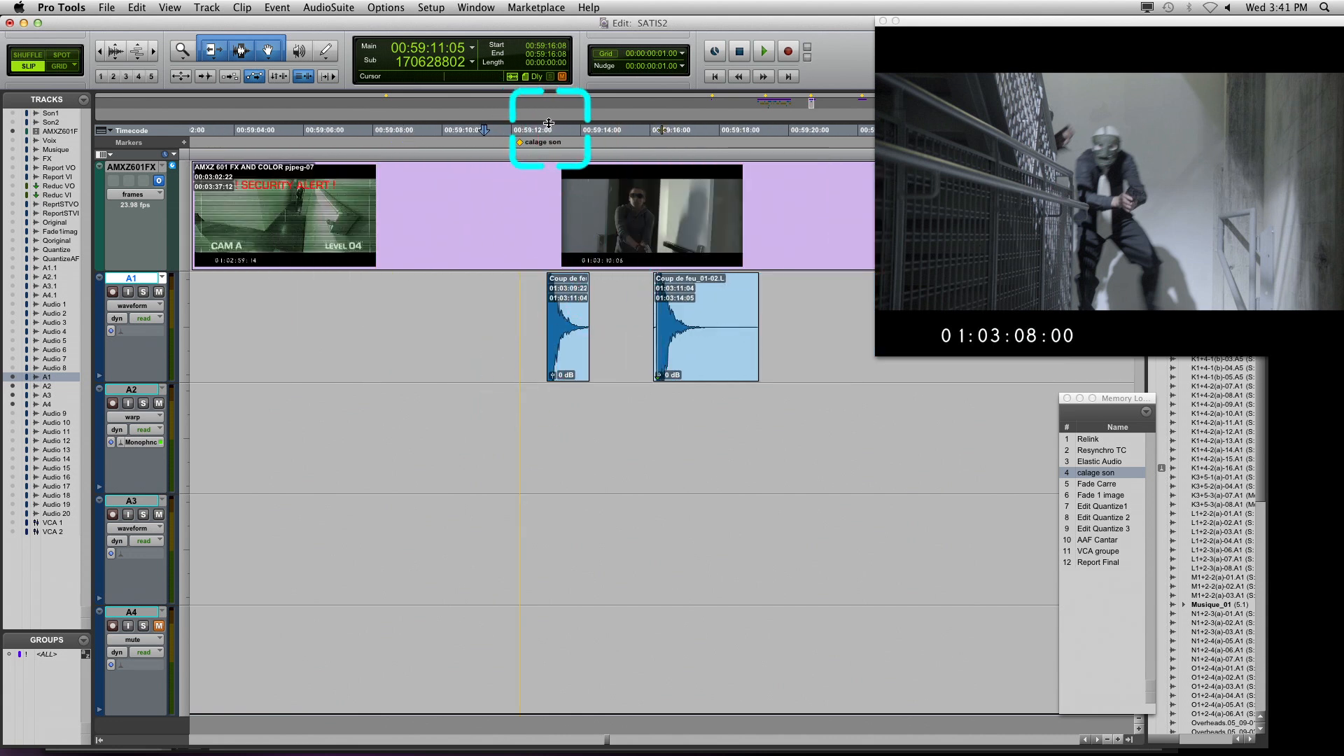
Set the playback position to 00:59:14:10 and align the sync point of clip Coup de feu_01-02.L with it
{"action": "left_click", "coordinate": [560, 131]}
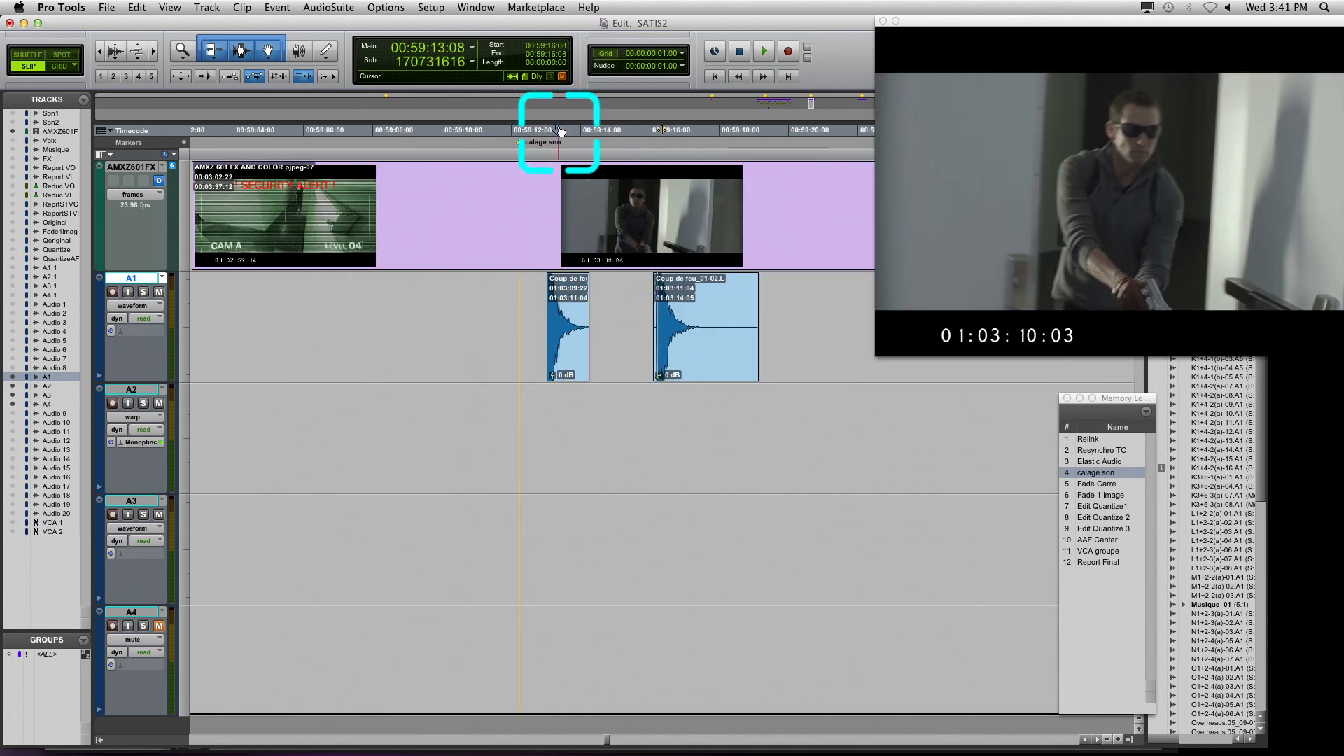
{"action": "key", "text": "space"}
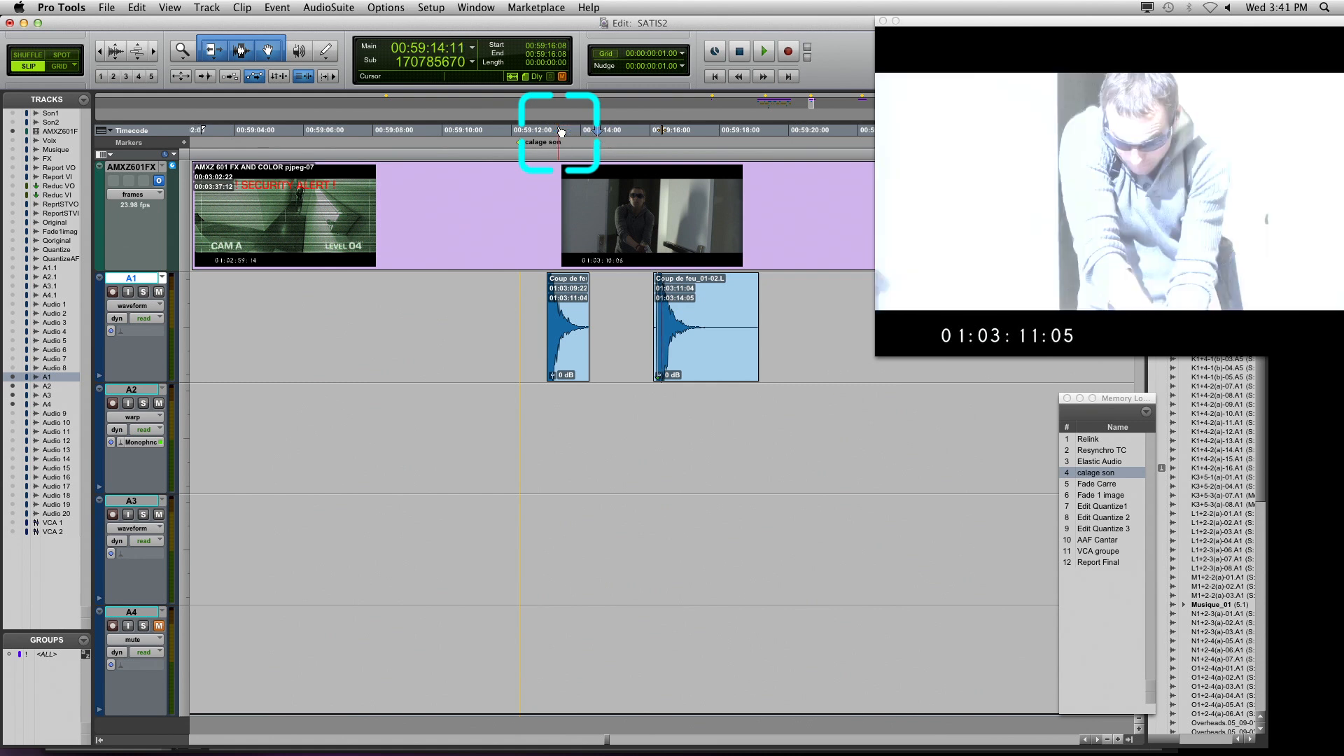
{"action": "key", "text": "minus"}
{"action": "key", "text": "minus"}
{"action": "key", "text": "minus"}
{"action": "key", "text": "minus"}
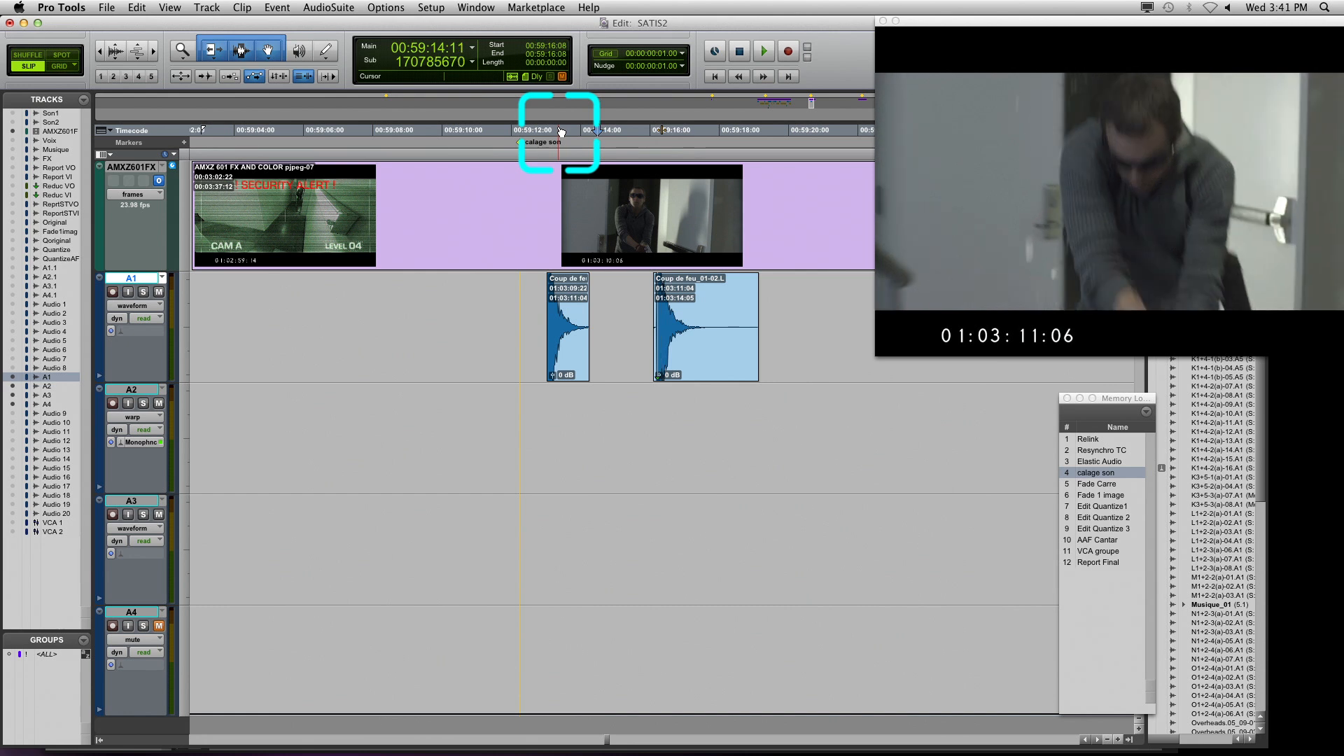
{"action": "key", "text": "plus"}
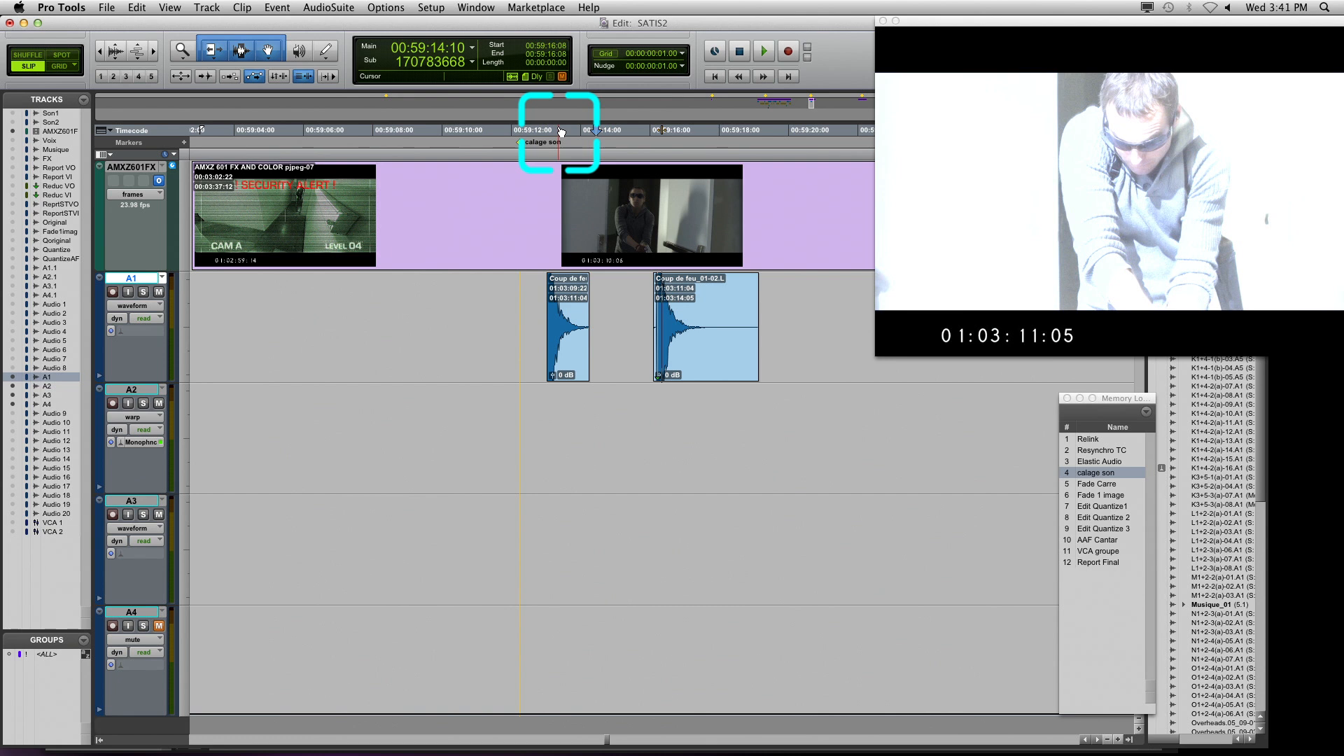
{"action": "left_click", "coordinate": [745, 348]}
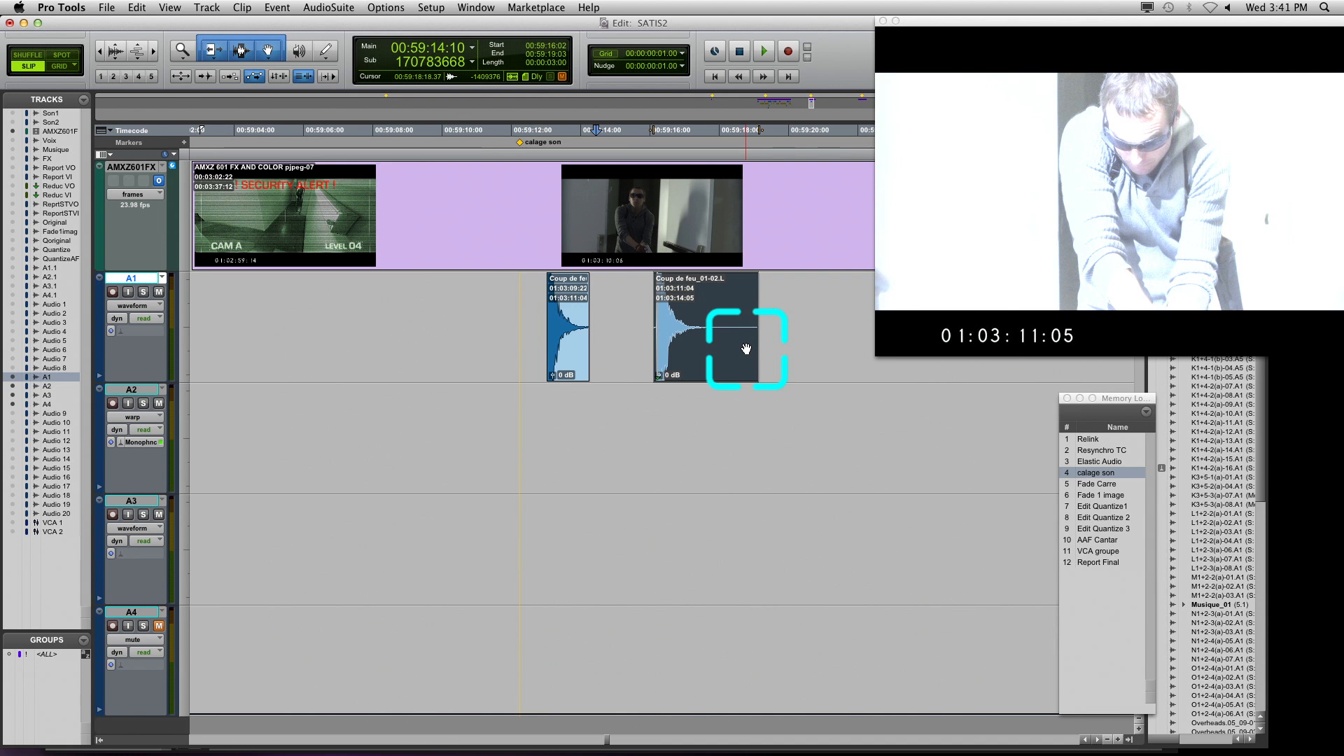
{"action": "key", "text": "j"}
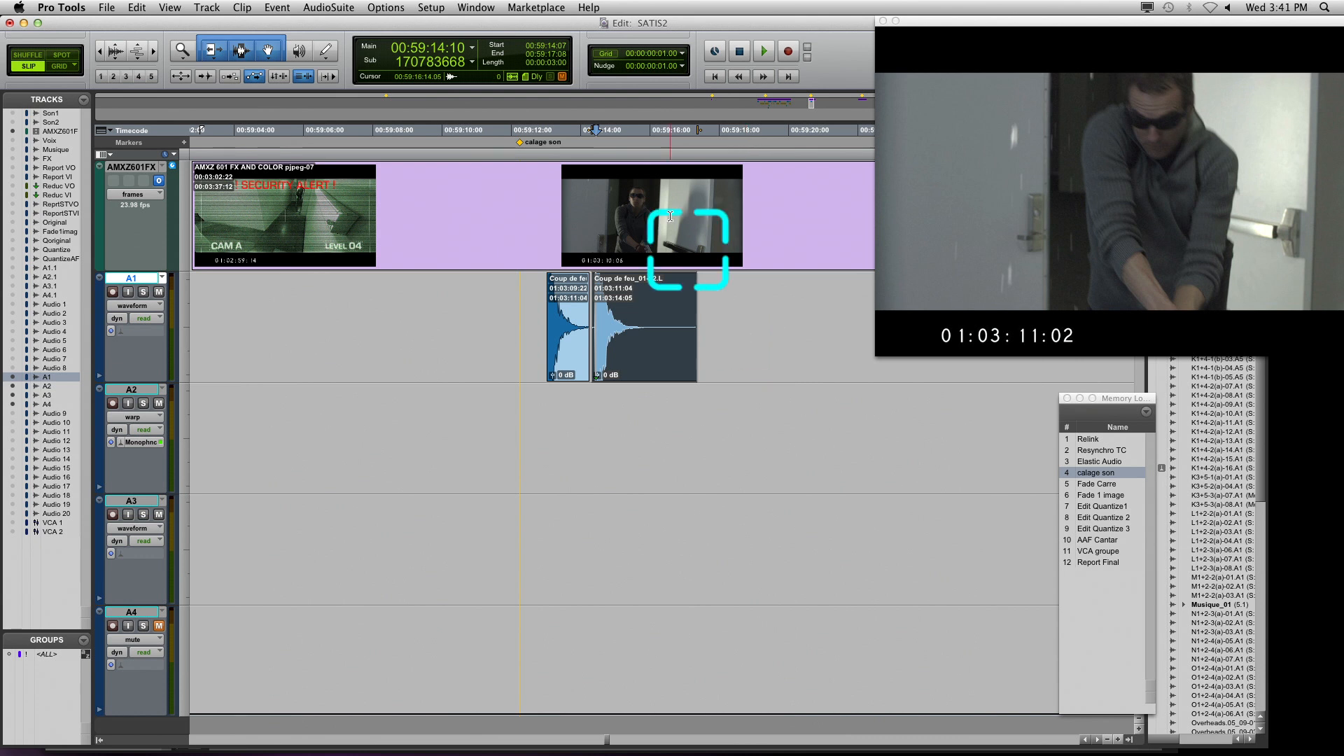
Relink the timeline and edit selections and play back from before the first Coup de feu clip
{"action": "left_click", "coordinate": [464, 281]}
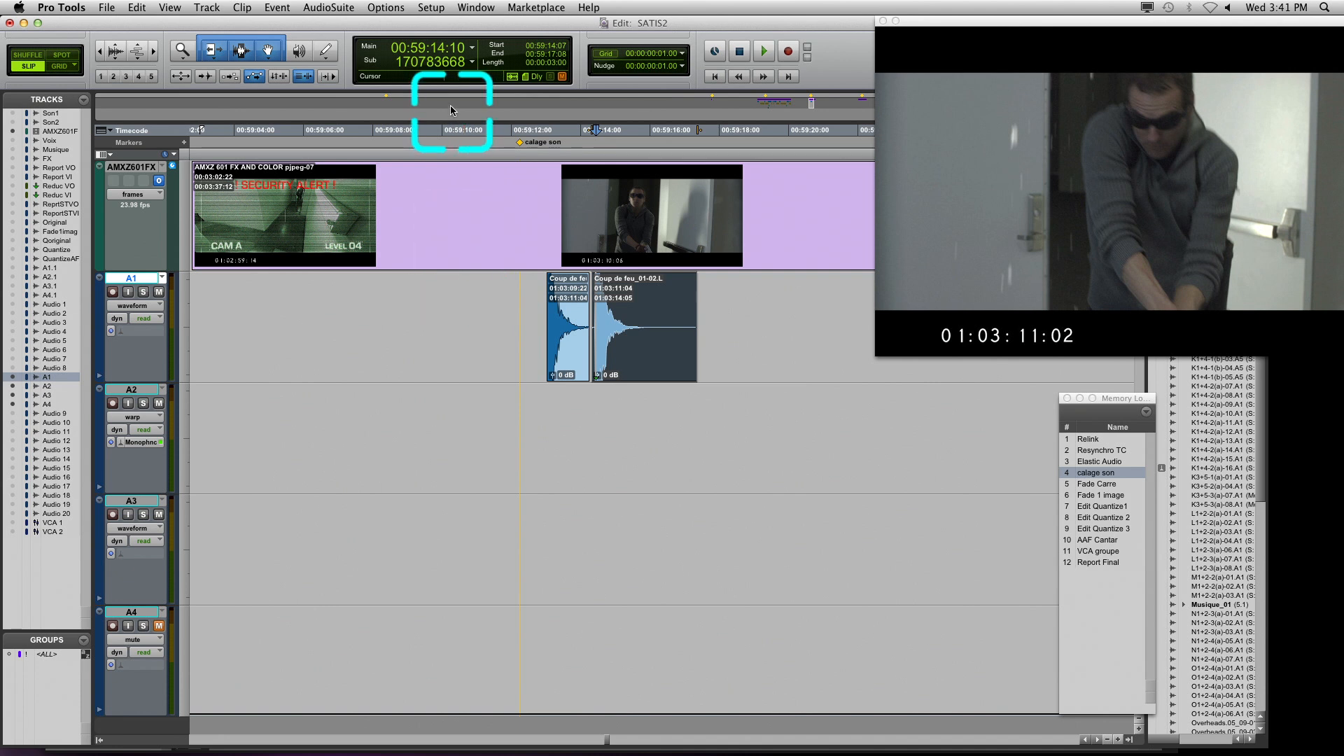
{"action": "left_click", "coordinate": [277, 76]}
{"action": "key", "text": "n"}
{"action": "left_click", "coordinate": [478, 196]}
{"action": "key", "text": "space"}
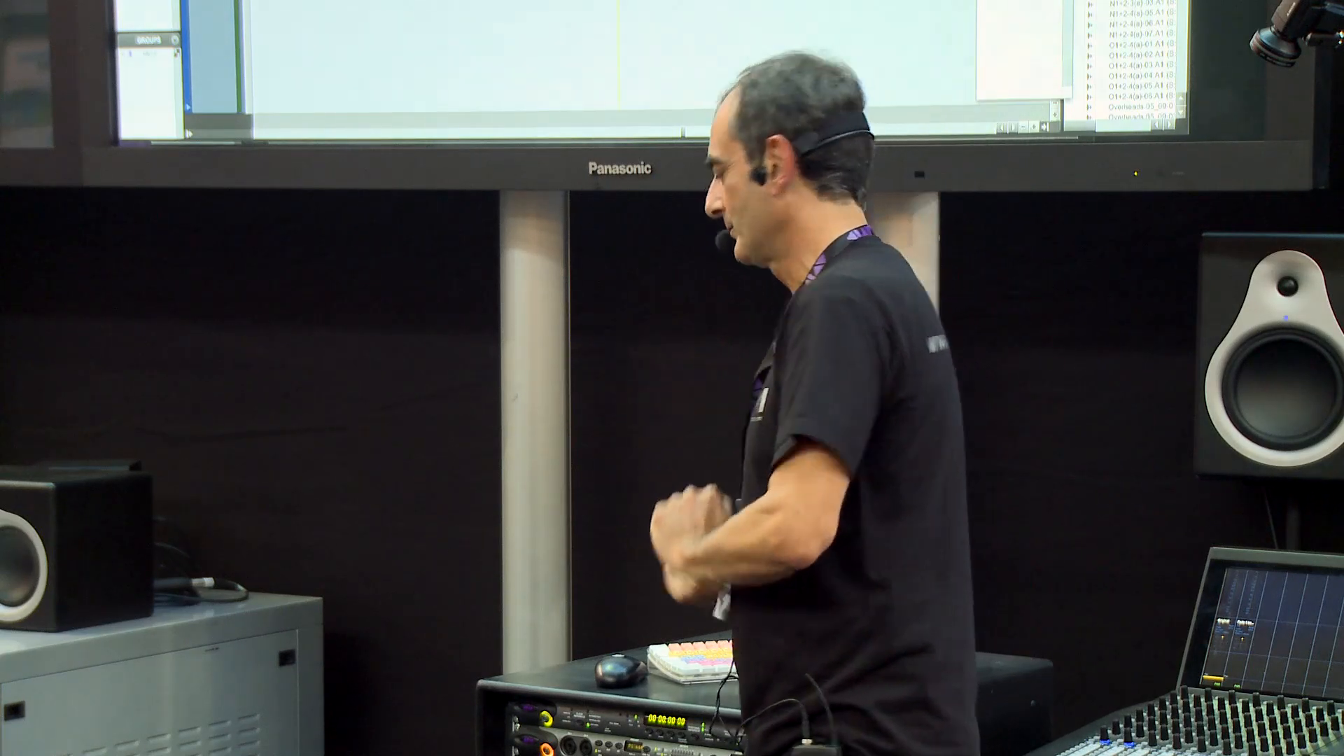
Select 01:17:44:01 to 01:17:44:12 across the cut on track Original and start an Equal Gain crossfade with Standard shapes, bending its crossing point toward the end
{"action": "left_click", "coordinate": [611, 276]}
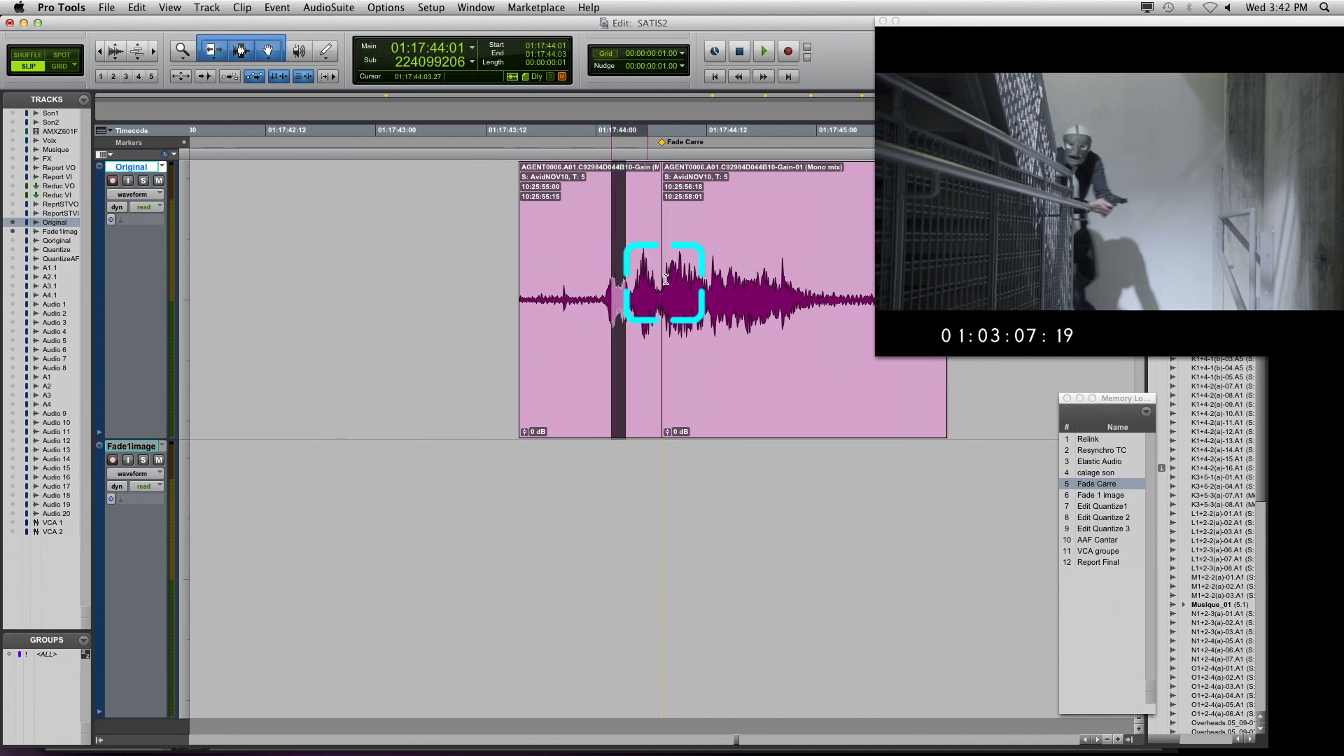
{"action": "left_click_drag", "start_coordinate": [666, 279], "coordinate": [709, 287]}
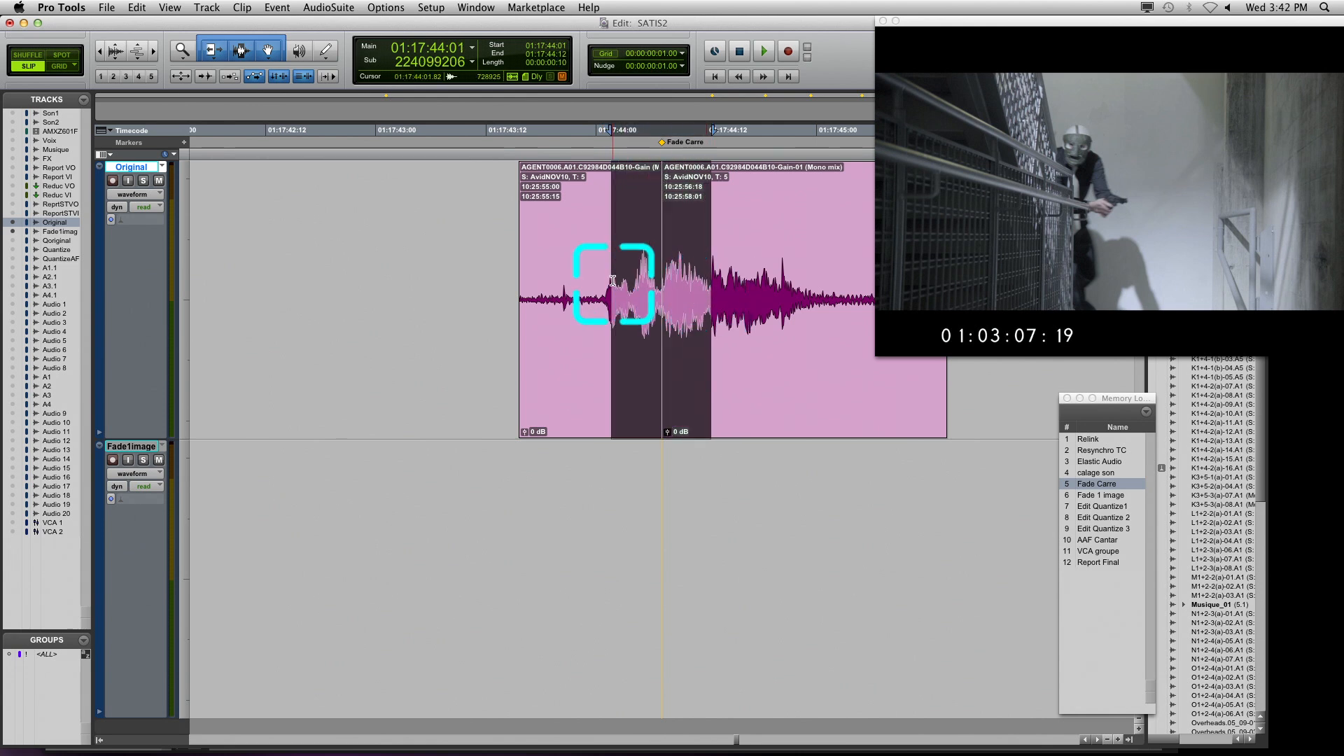
{"action": "key", "text": "super+f"}
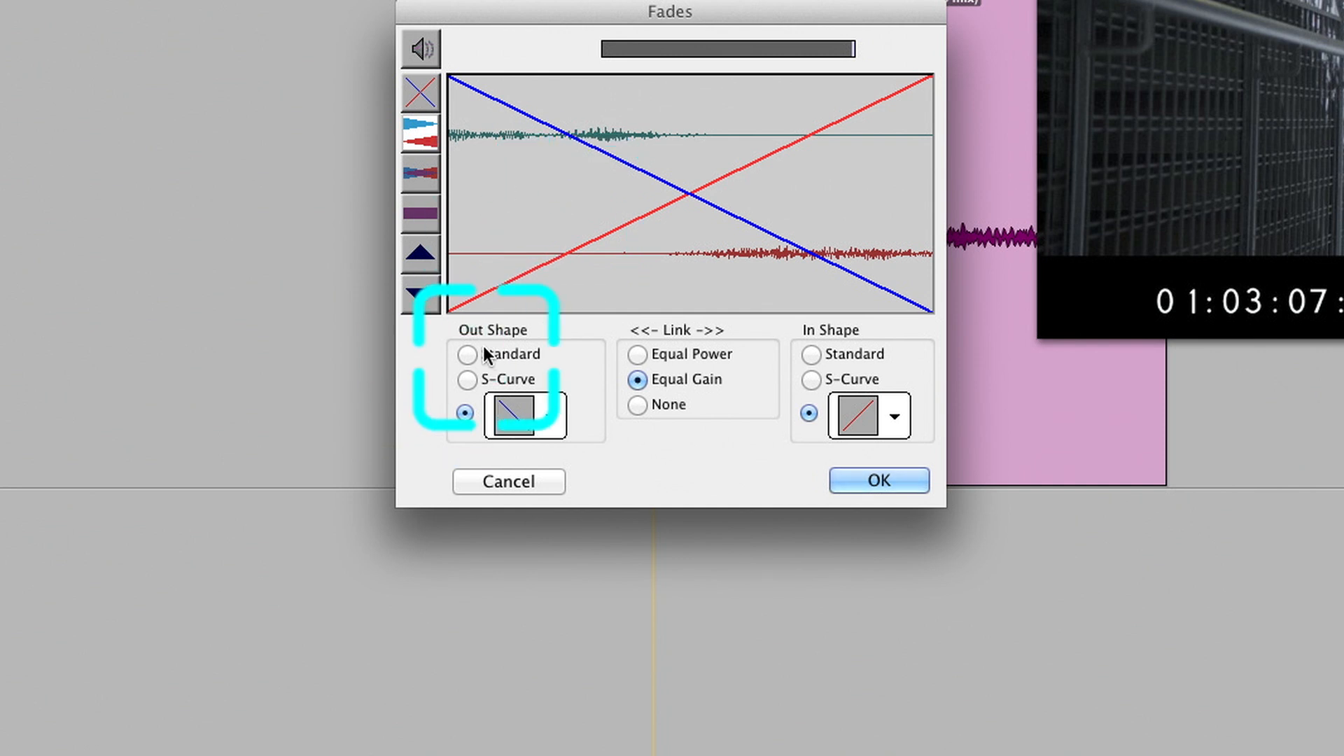
{"action": "left_click", "coordinate": [467, 355]}
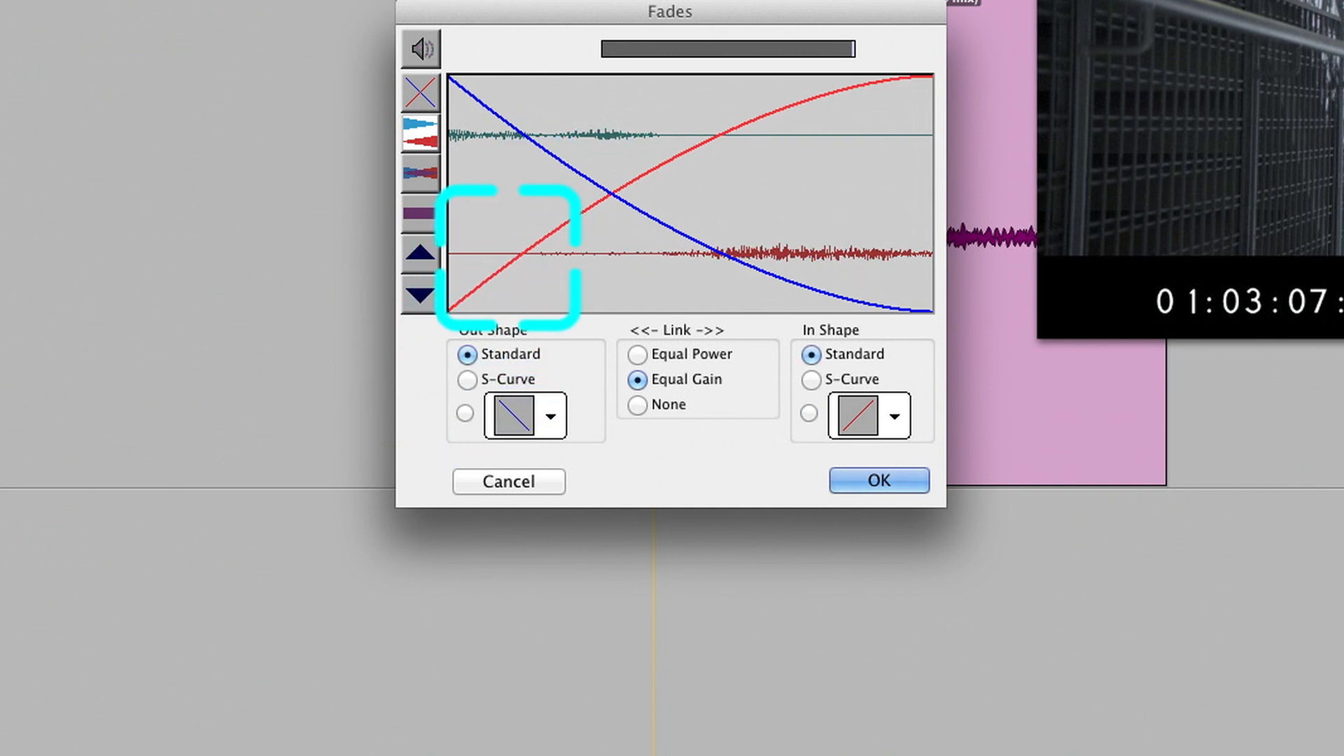
{"action": "left_click_drag", "start_coordinate": [553, 286], "coordinate": [505, 258]}
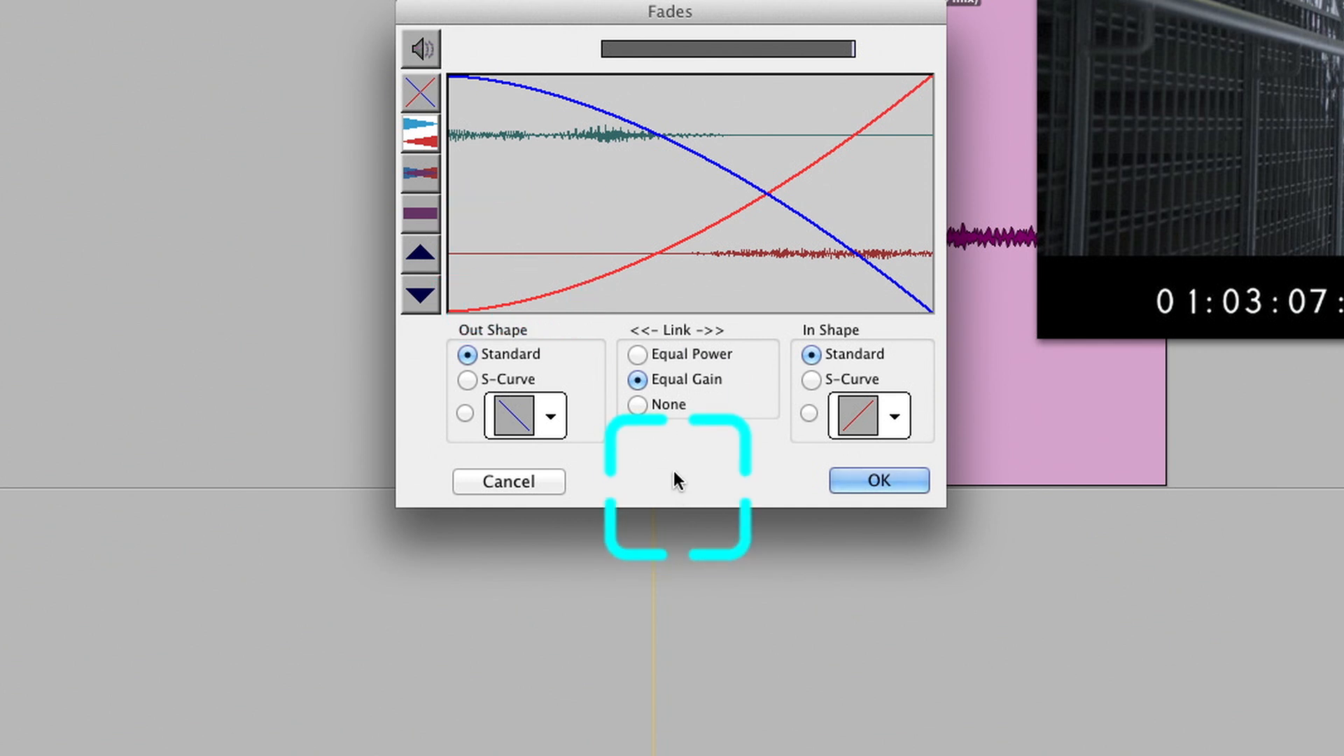
Set the fade link to None, choose the instant full-level In Shape, and shift its start to about two fifths of the crossfade, with the waveforms magnified
{"action": "left_click", "coordinate": [639, 405]}
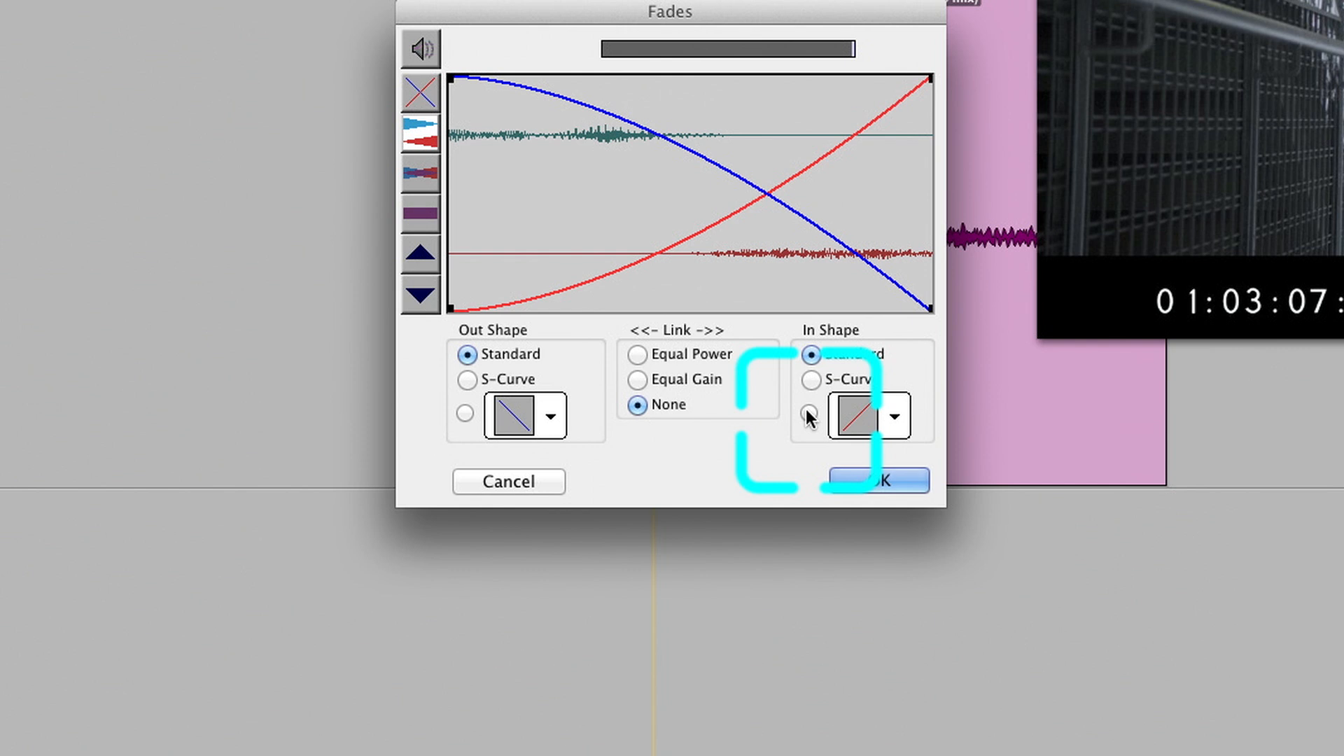
{"action": "left_click", "coordinate": [839, 420]}
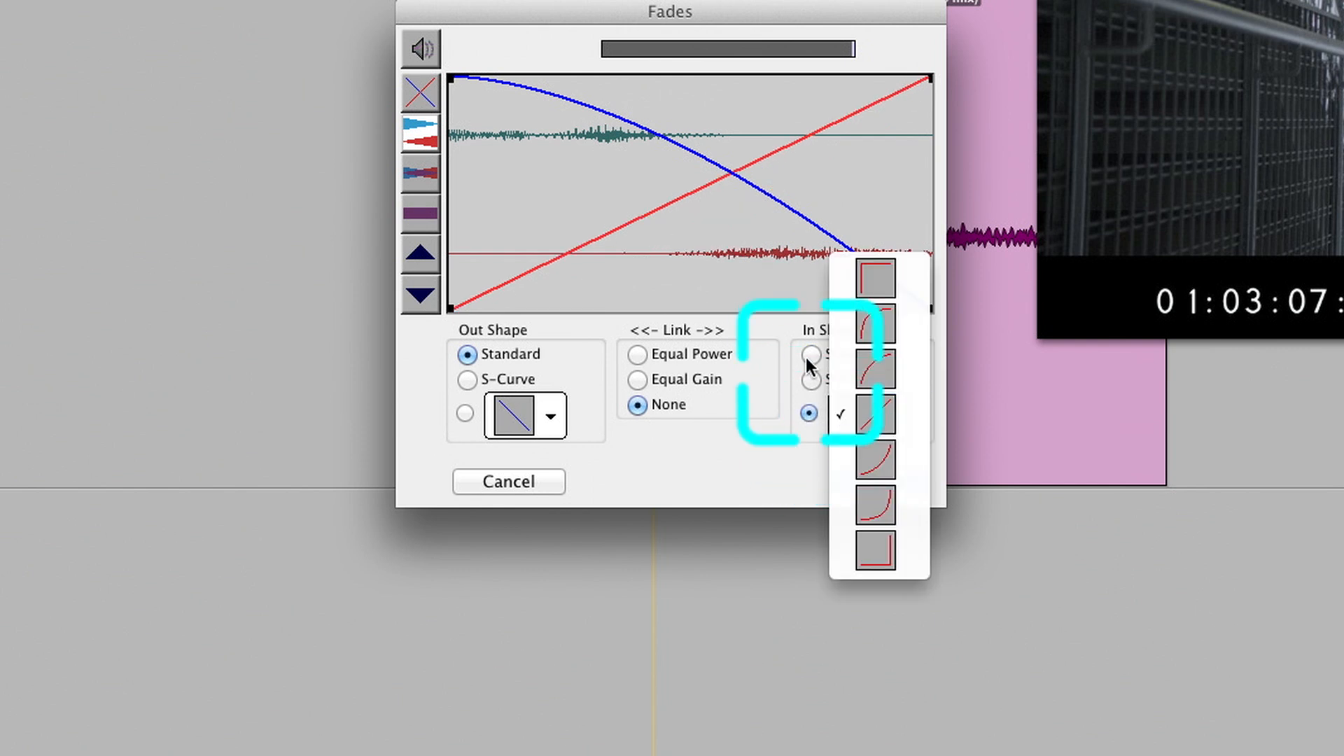
{"action": "left_click", "coordinate": [859, 287]}
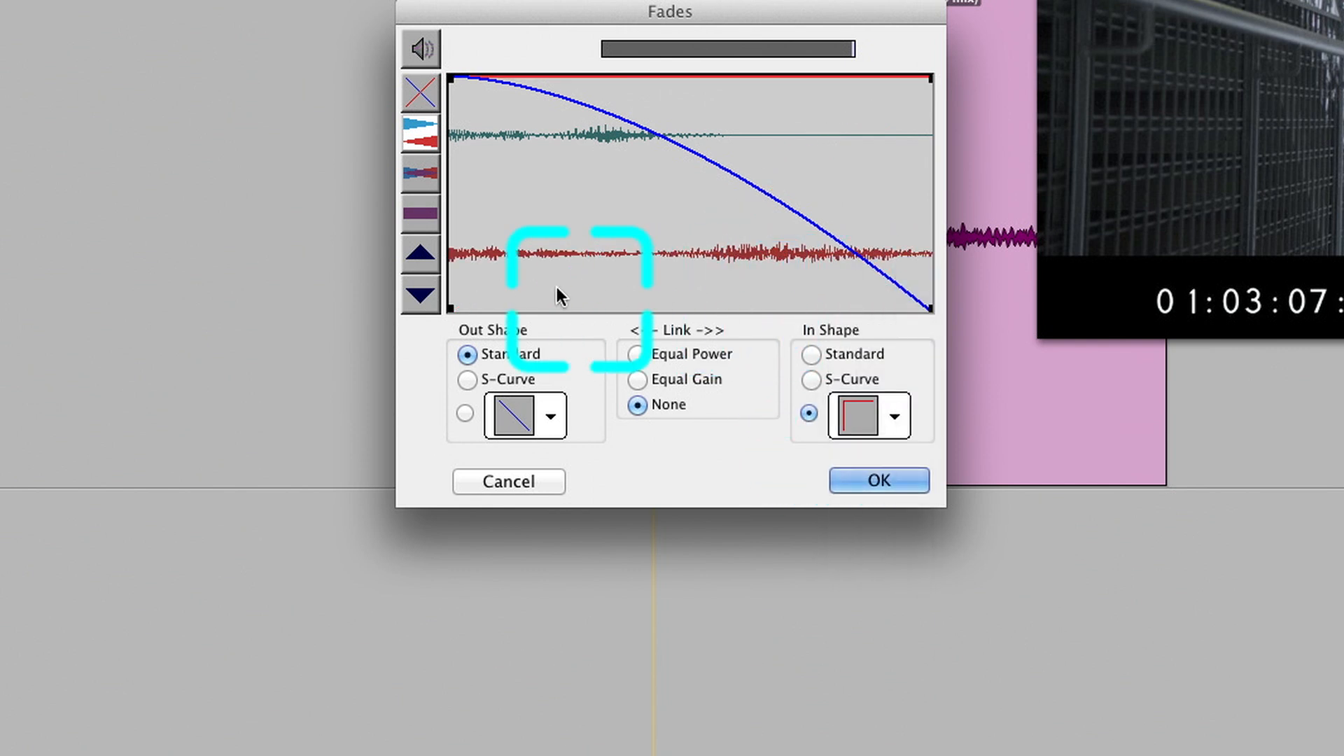
{"action": "left_click", "coordinate": [426, 252]}
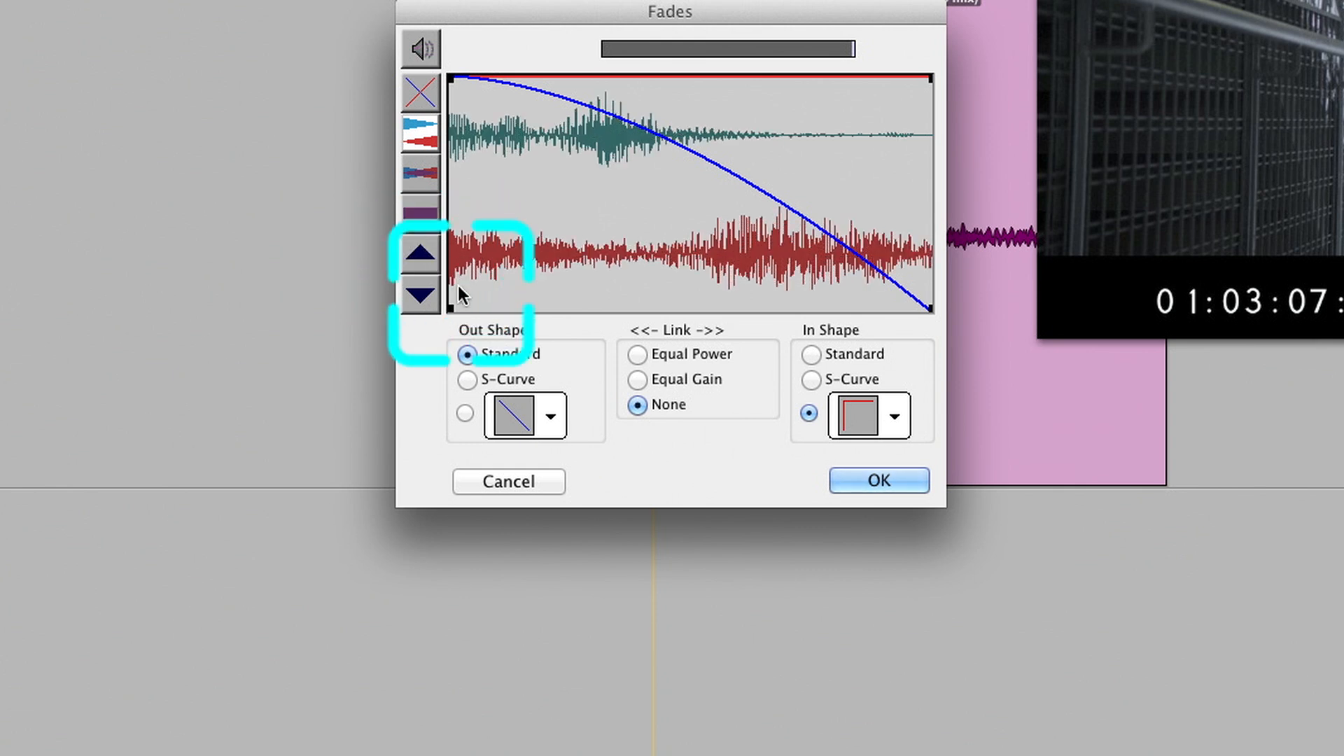
{"action": "left_click_drag", "start_coordinate": [449, 308], "coordinate": [631, 308]}
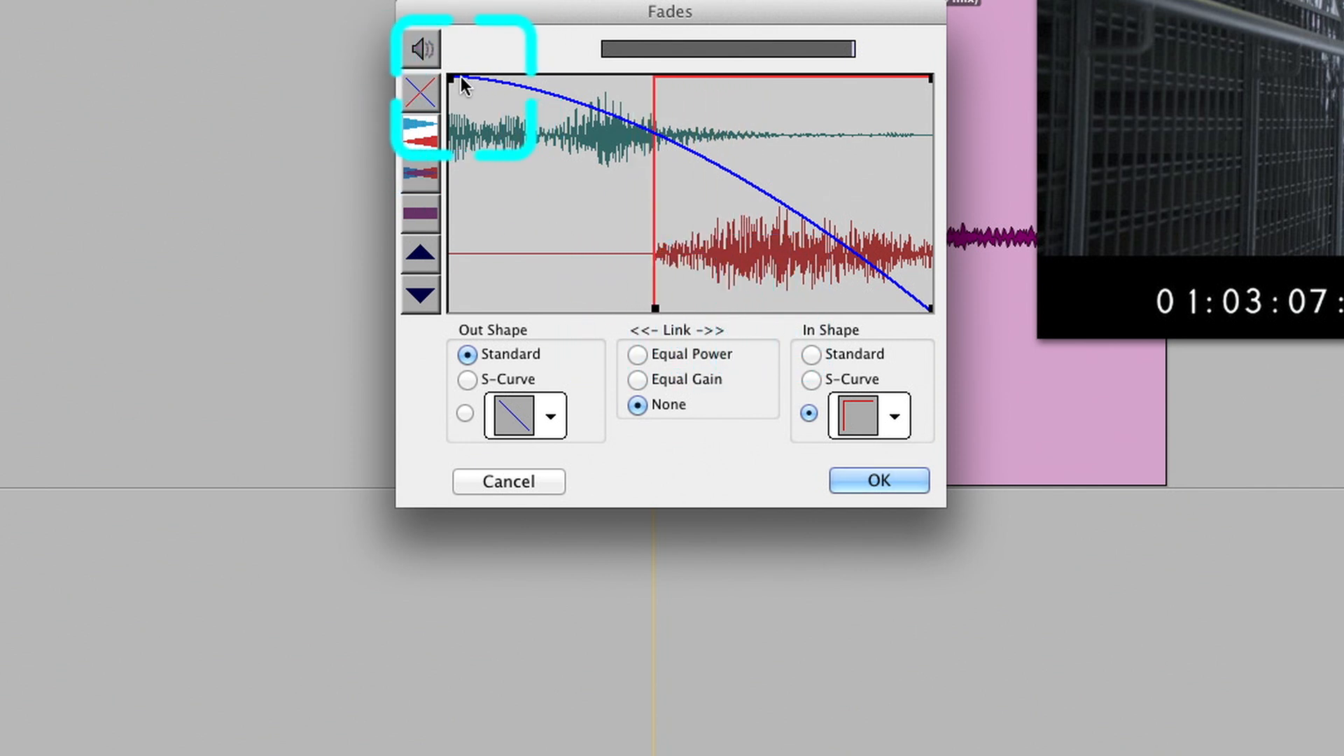
Shorten the Standard fade-out curve so it runs from about 30% to about 60% of the crossfade length
{"action": "left_click_drag", "start_coordinate": [452, 79], "coordinate": [526, 77]}
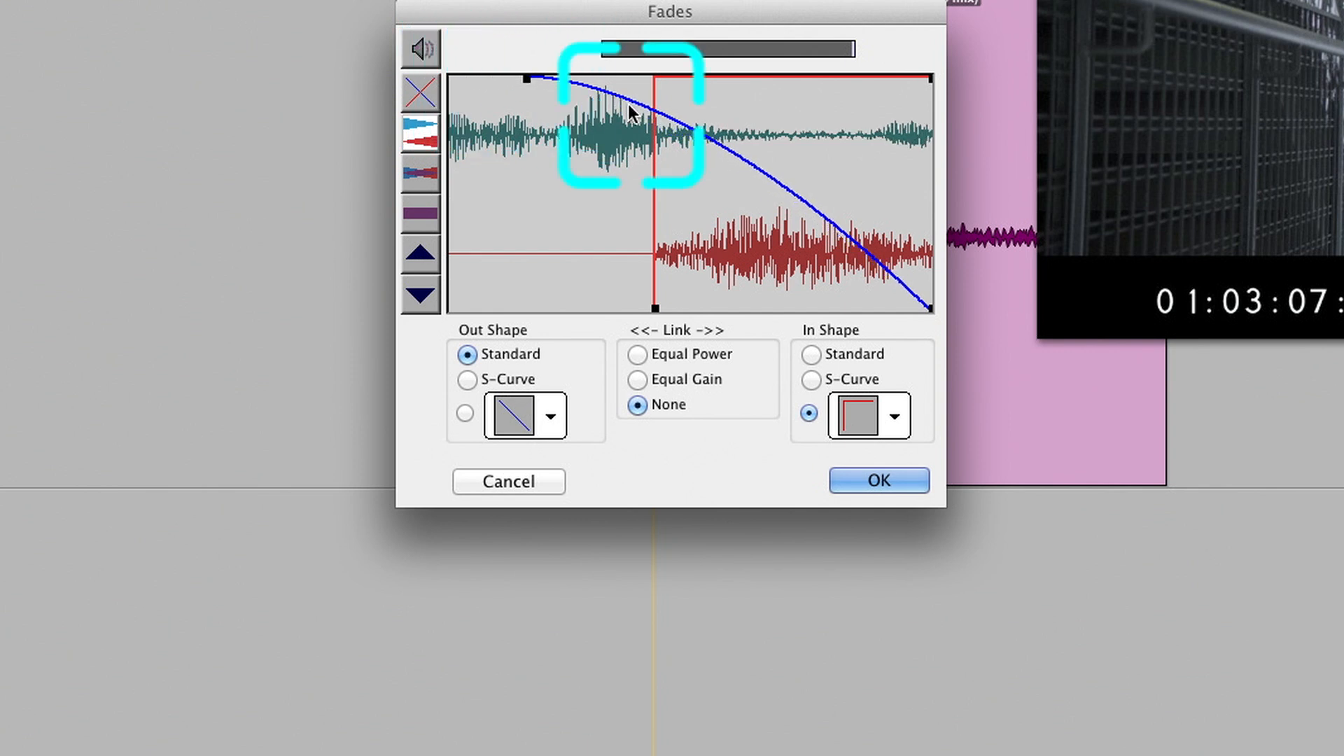
{"action": "left_click_drag", "start_coordinate": [931, 310], "coordinate": [738, 308]}
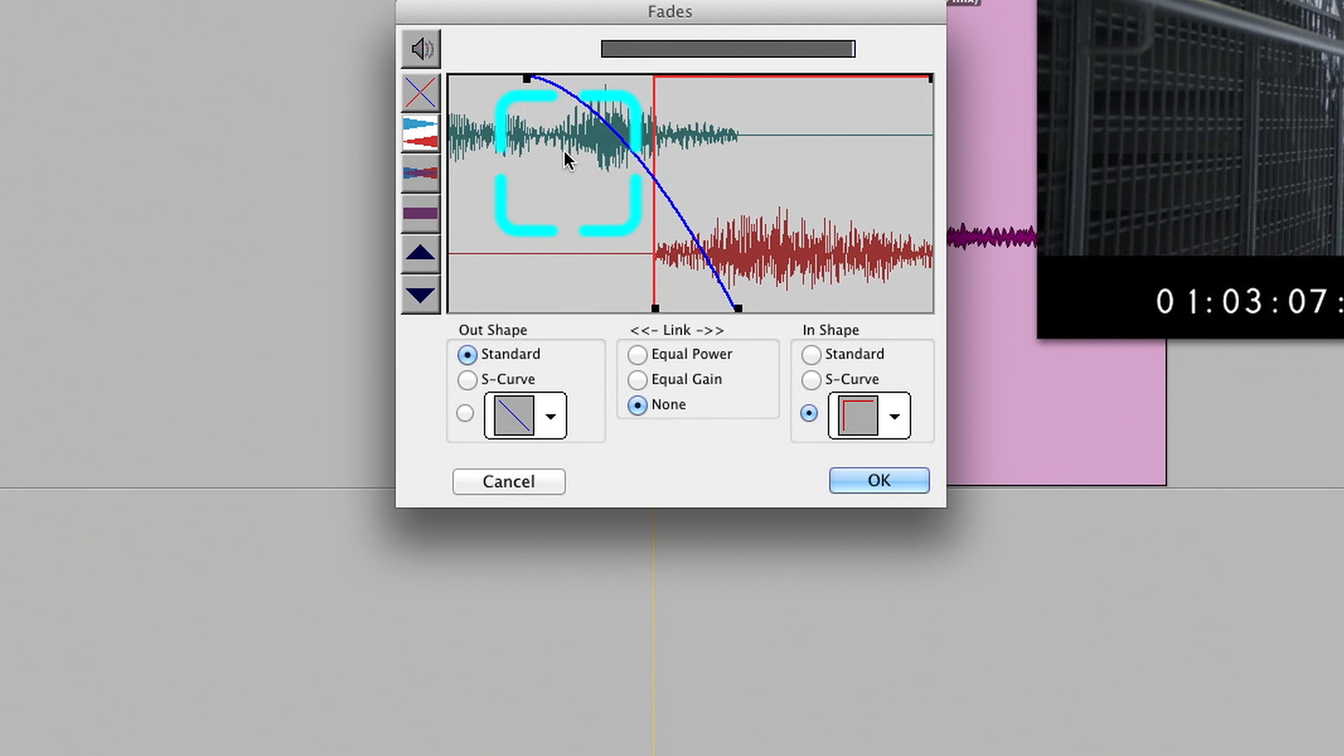
{"action": "left_click_drag", "start_coordinate": [526, 78], "coordinate": [593, 78]}
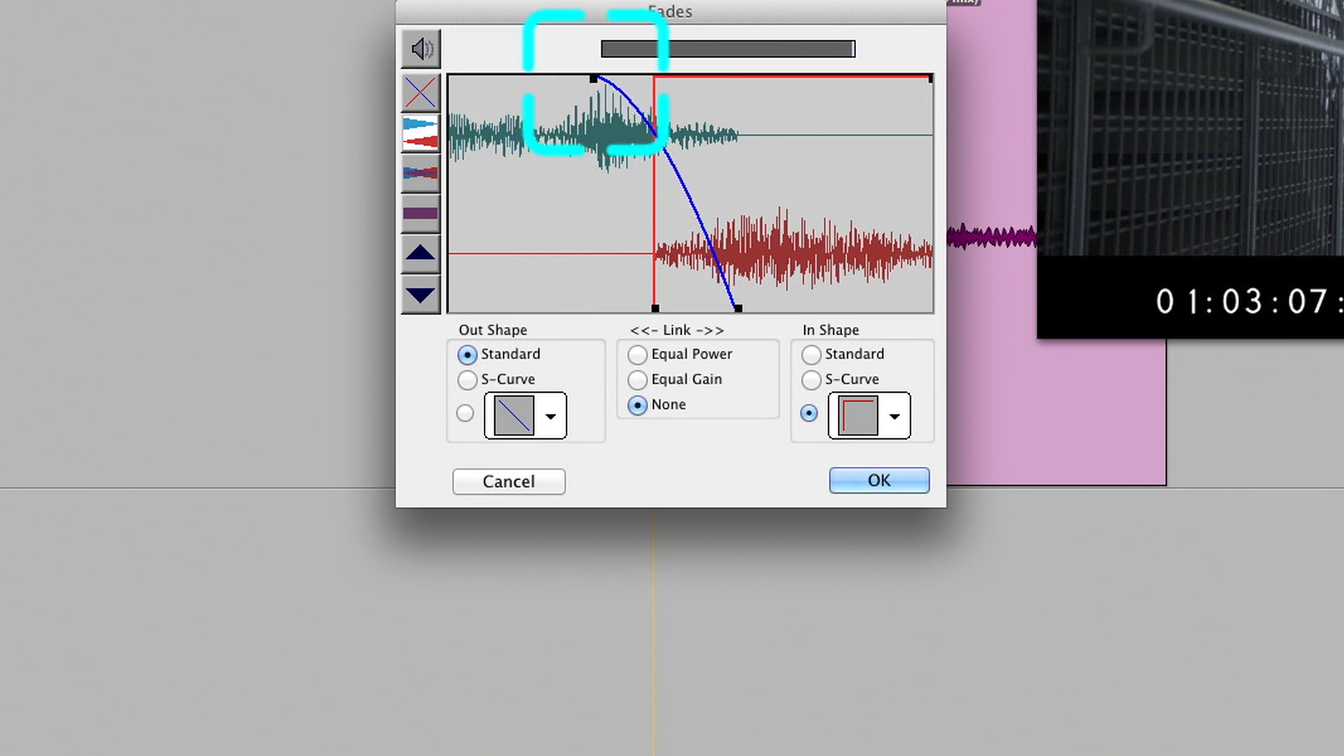